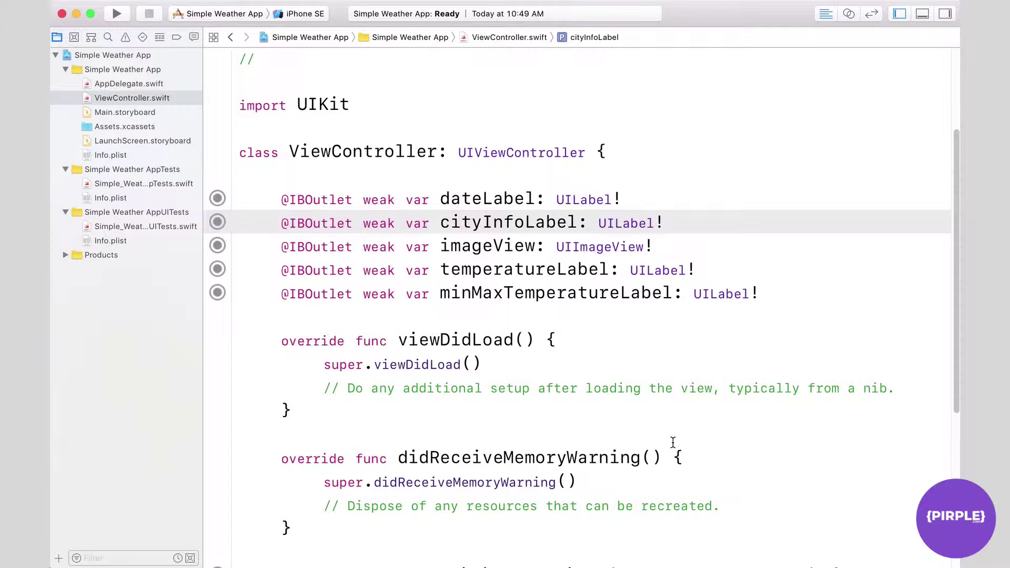
Switch to Chrome by opening a new browser window
click(579, 506)
mouse_move(276, 562)
right_click(300, 551)
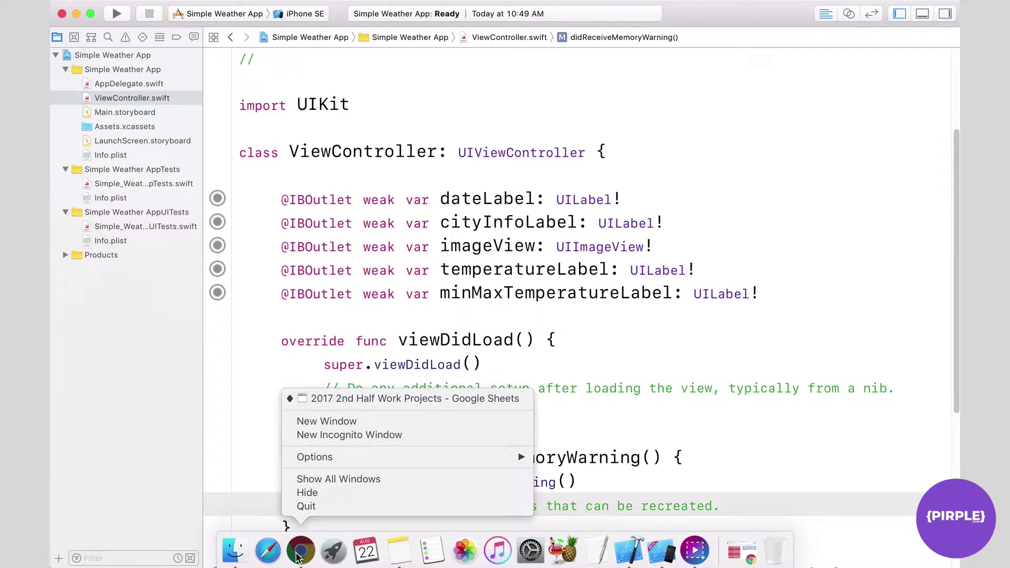
click(328, 421)
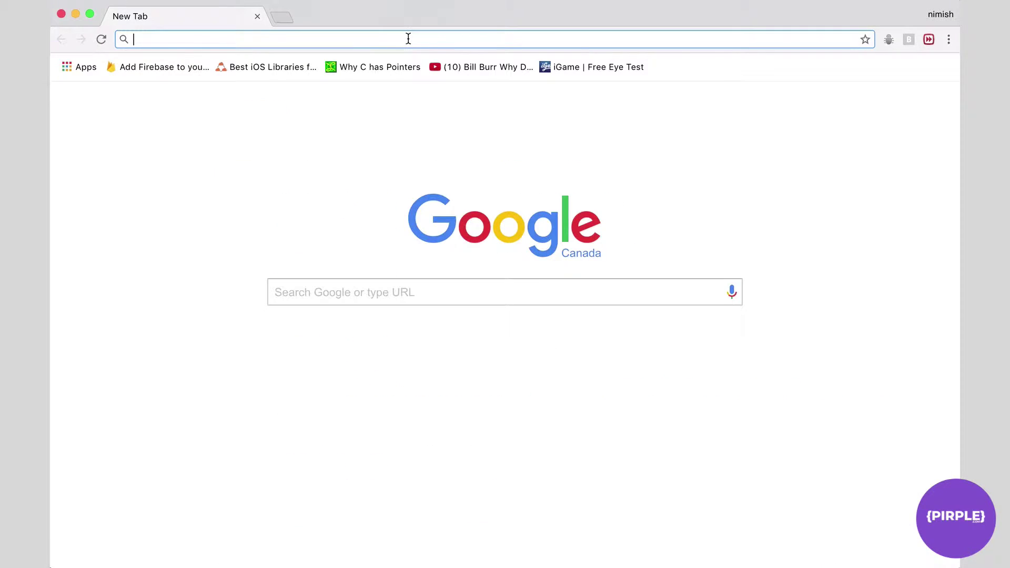
Search Google for "open weather map api" and open OpenWeatherMap's Weather API result
text(open weather ma)
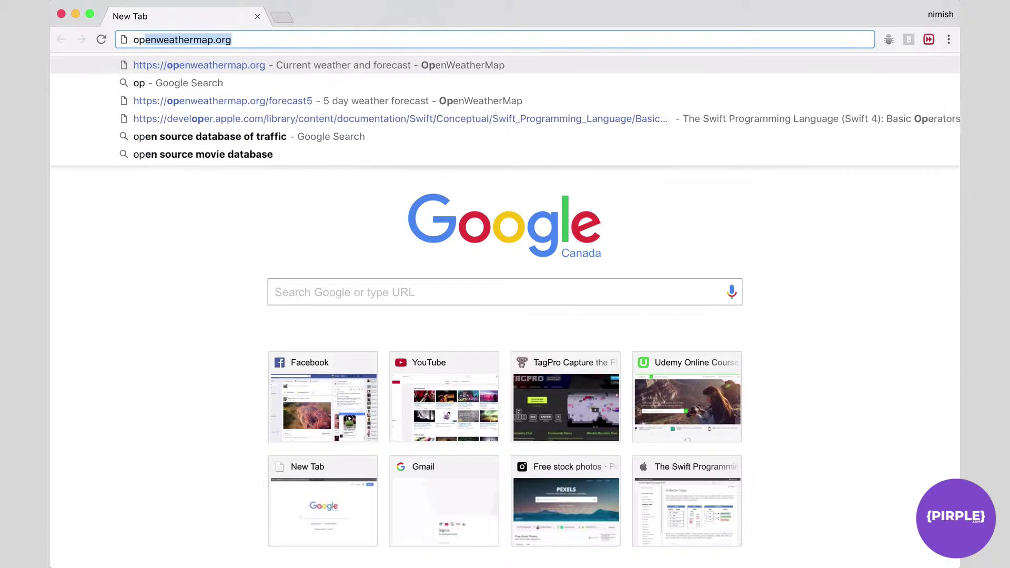
text(p)
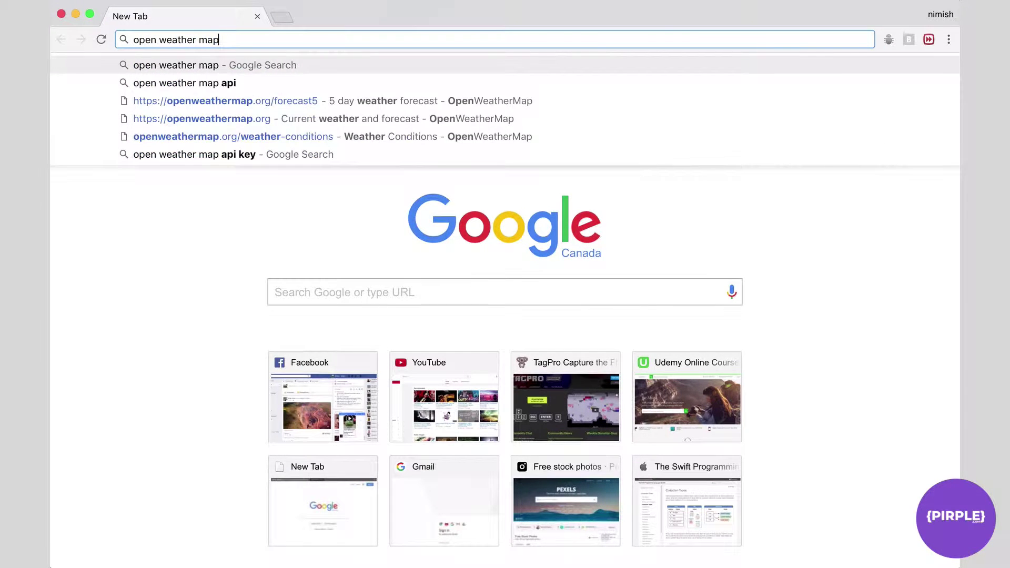
key(Return)
text(api)
key(Return)
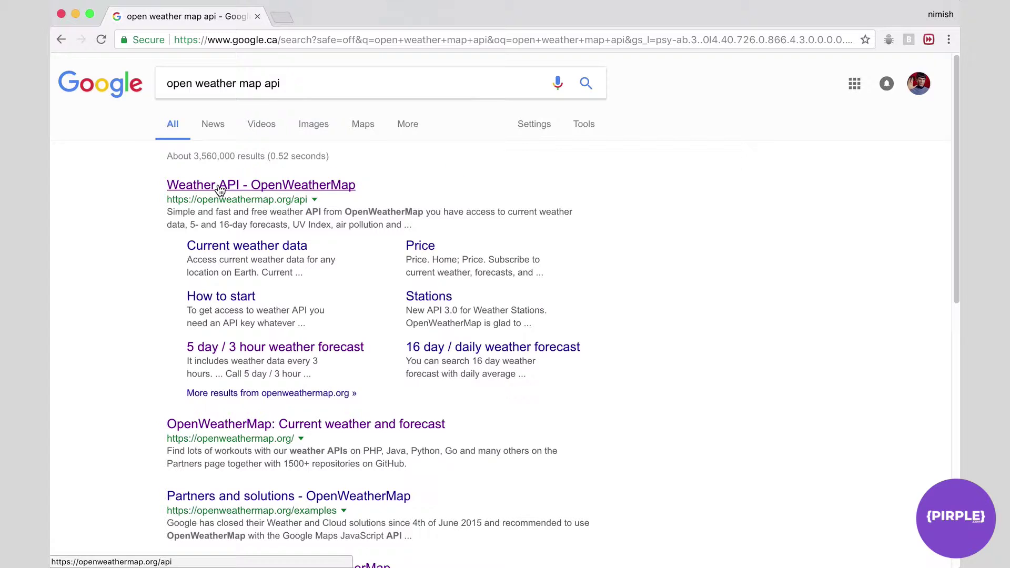
click(234, 185)
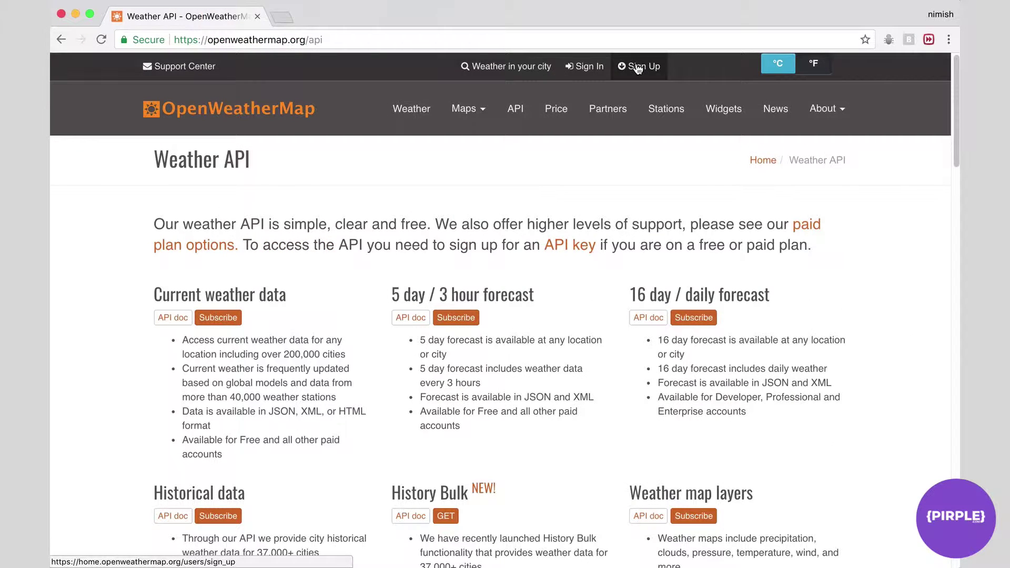
Go to the OpenWeatherMap sign-up page and, once in the account, show its list of API keys
click(637, 68)
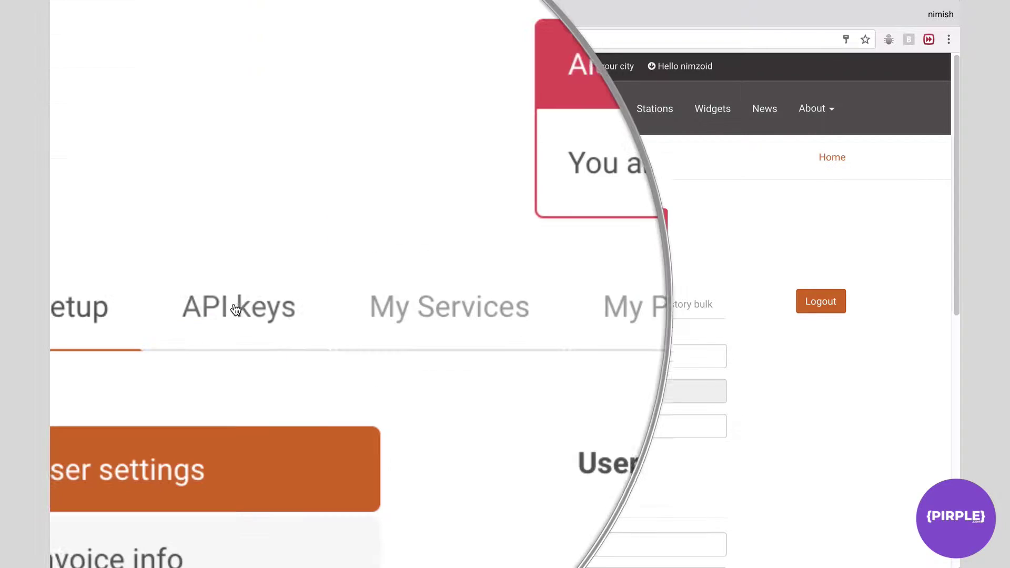
click(235, 308)
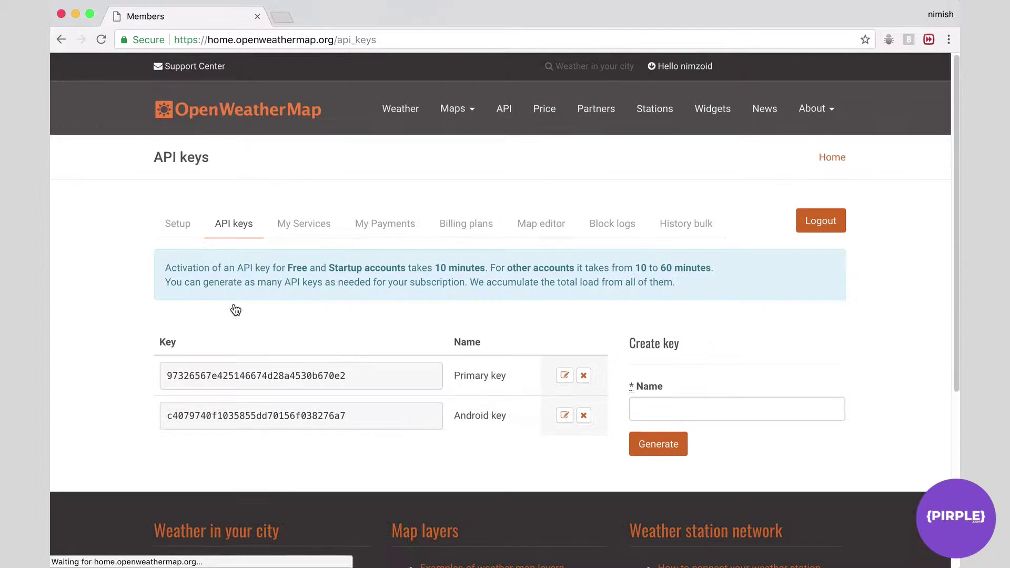
scroll(176, 315, down, 3)
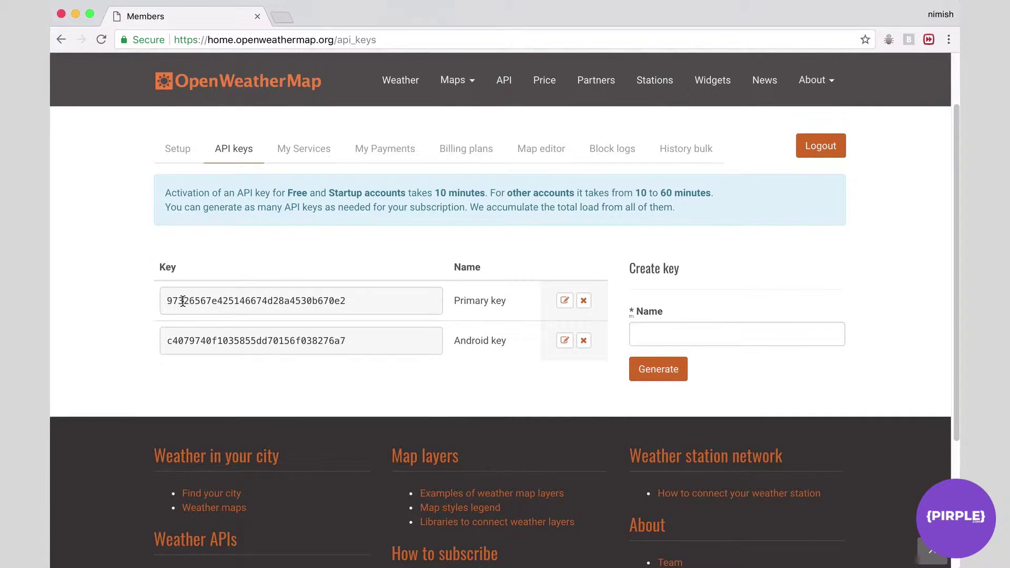
Examine the primary key entry, its name and the notice about API key activation times
drag(178, 301, 347, 300)
click(404, 323)
drag(455, 305, 520, 301)
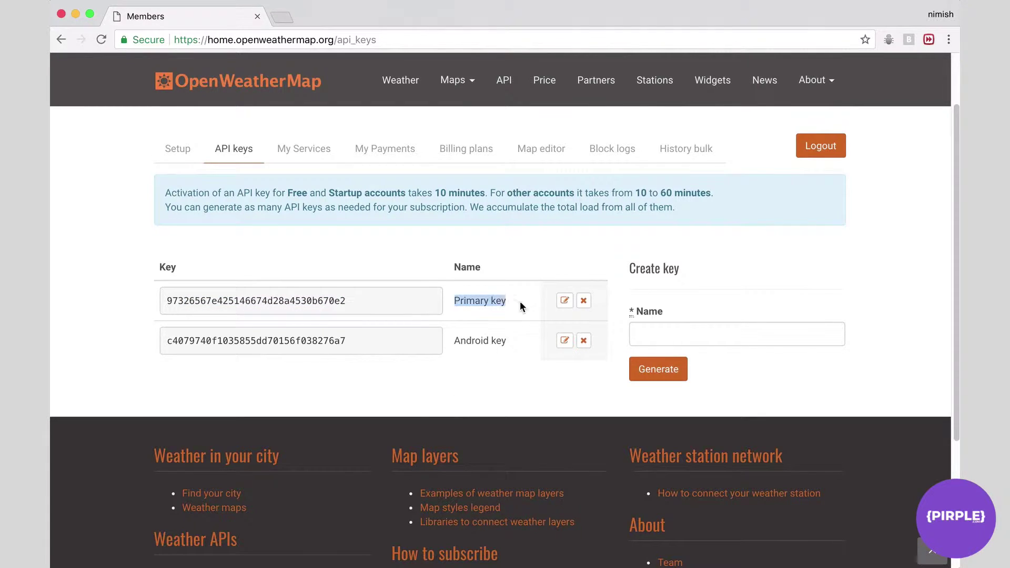
click(516, 301)
drag(162, 311, 399, 301)
click(394, 299)
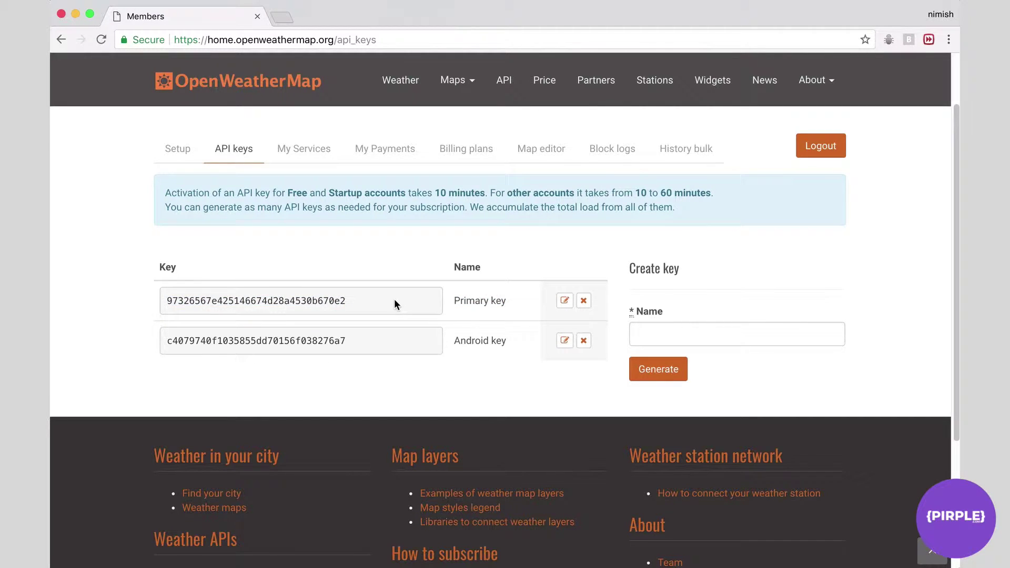
drag(166, 193, 708, 256)
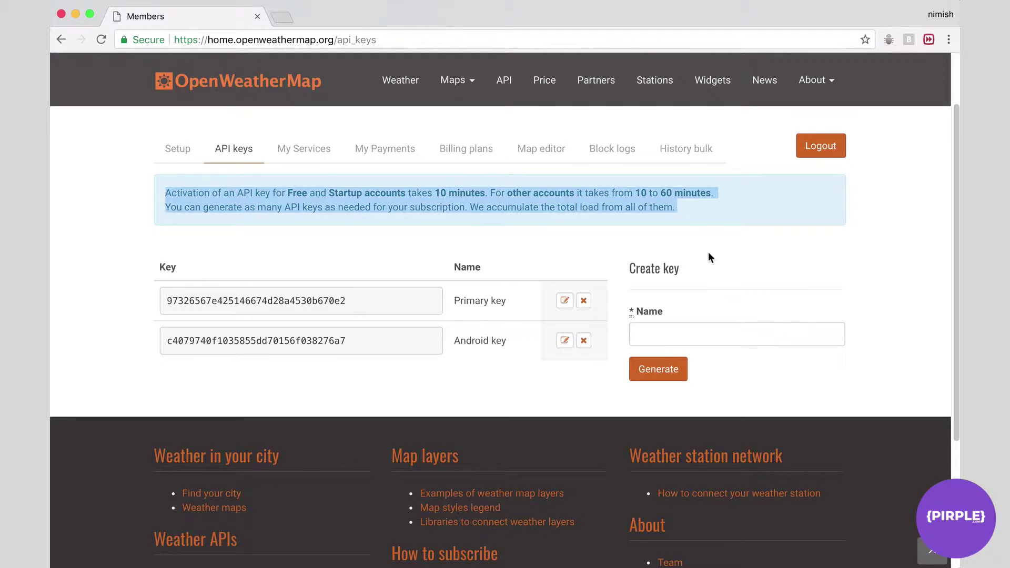
click(704, 216)
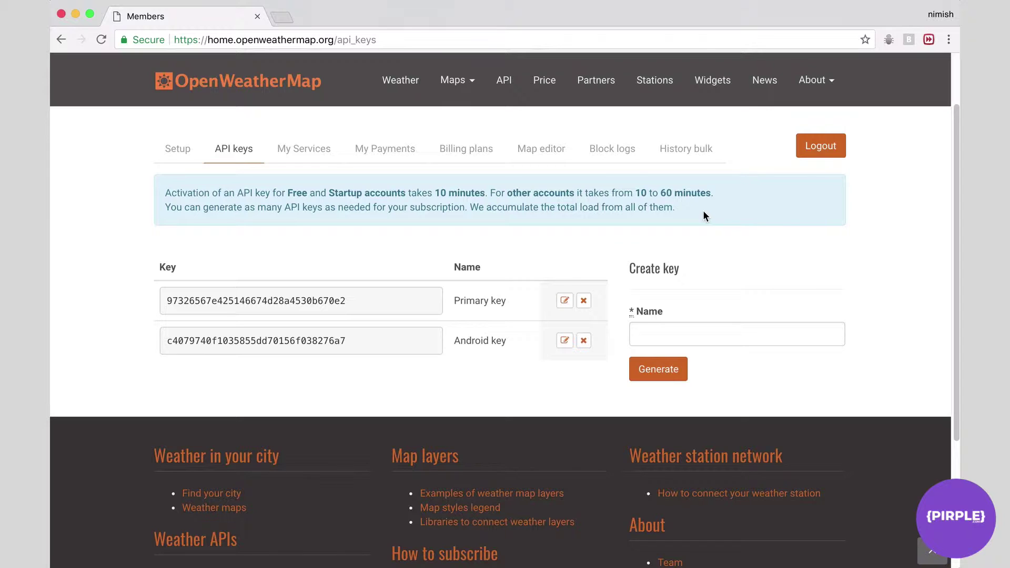
Copy the value of the primary API key from the account's key list
drag(168, 300, 290, 300)
click(335, 298)
double_click(336, 298)
key(super+c)
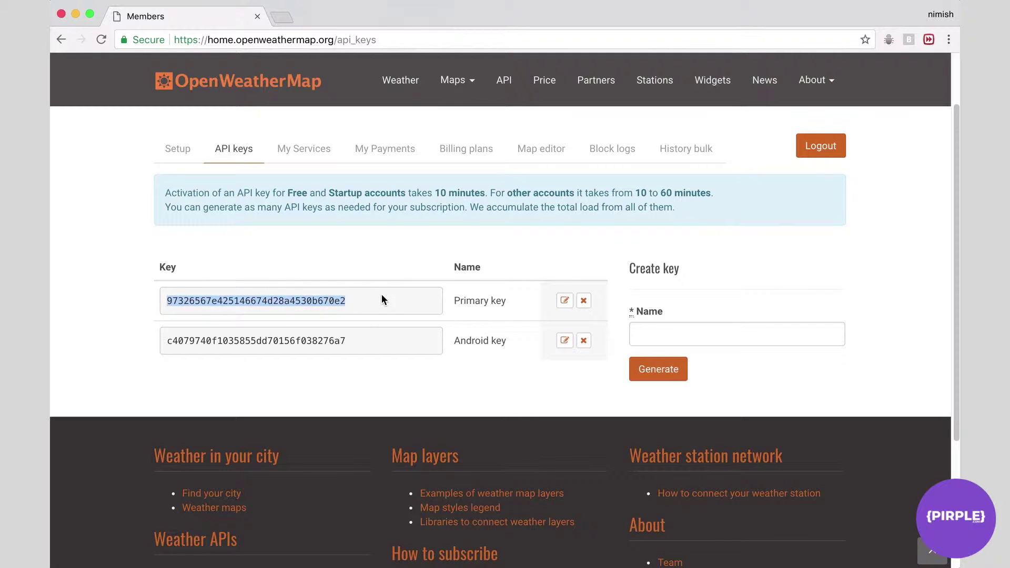
Switch to Xcode and, below the outlets in ViewController.swift, declare a constant API_KEY holding the copied API key as a string
key(super+Tab)
key(super+equal)
click(459, 279)
scroll(532, 179, down, 3)
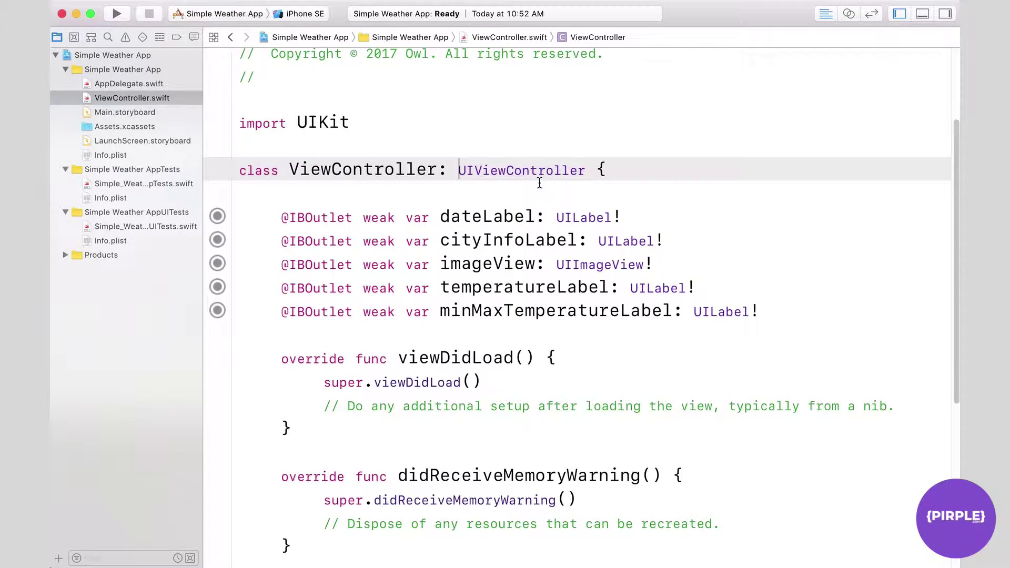
click(794, 310)
key(Return)
key(Return)
text(let )
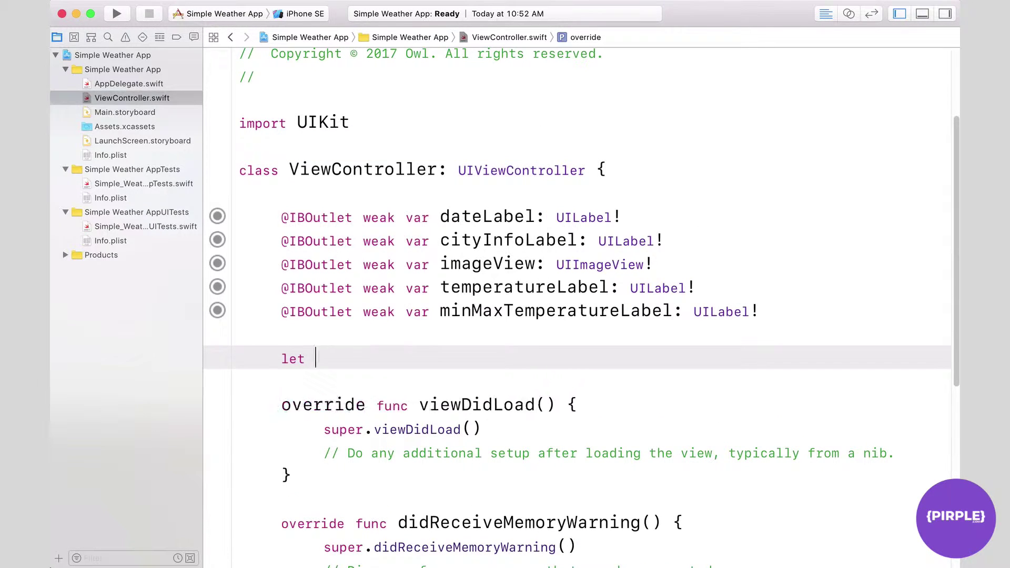
text(API_KEY)
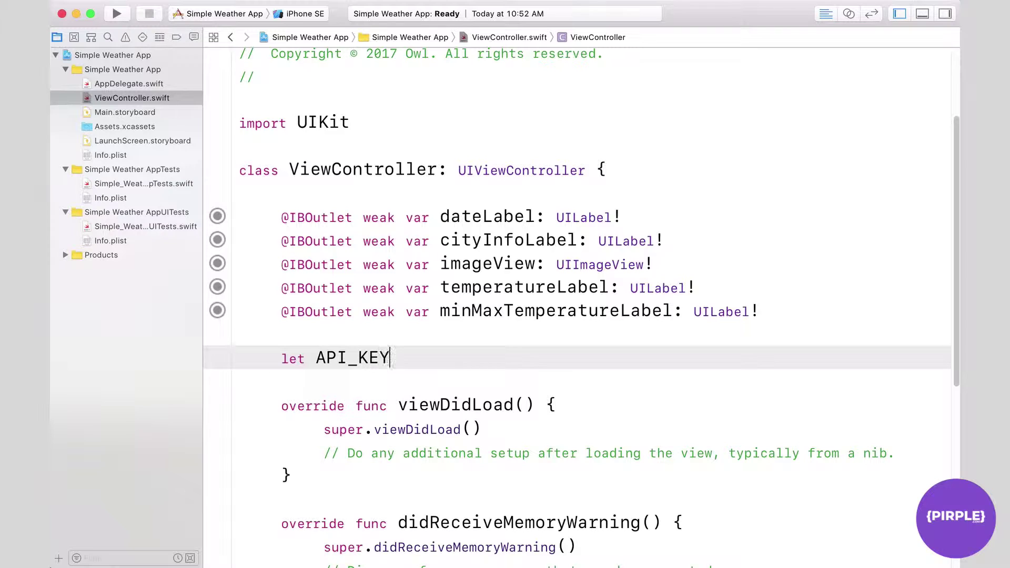
text( = )
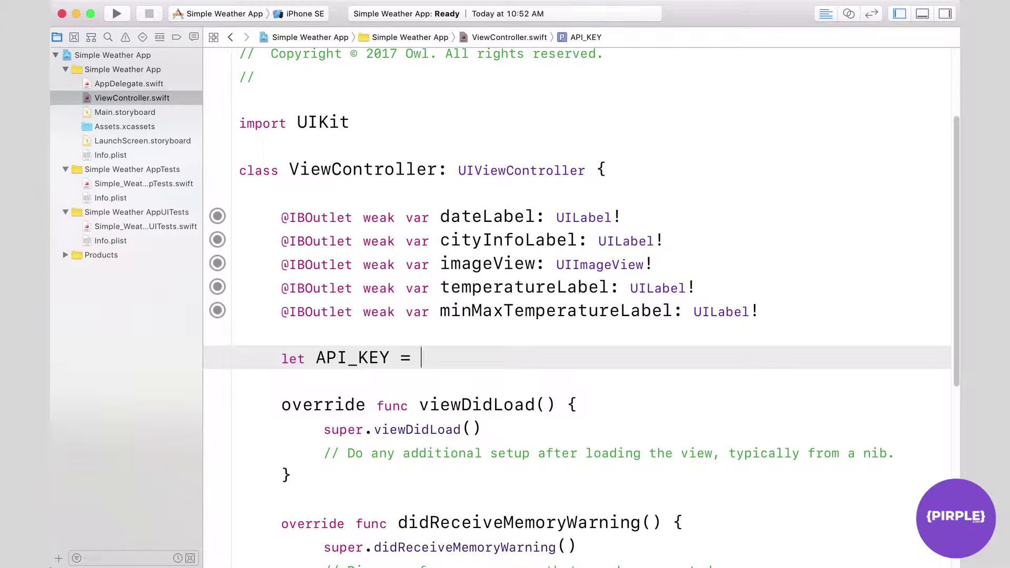
text(")
key(super+v)
text(")
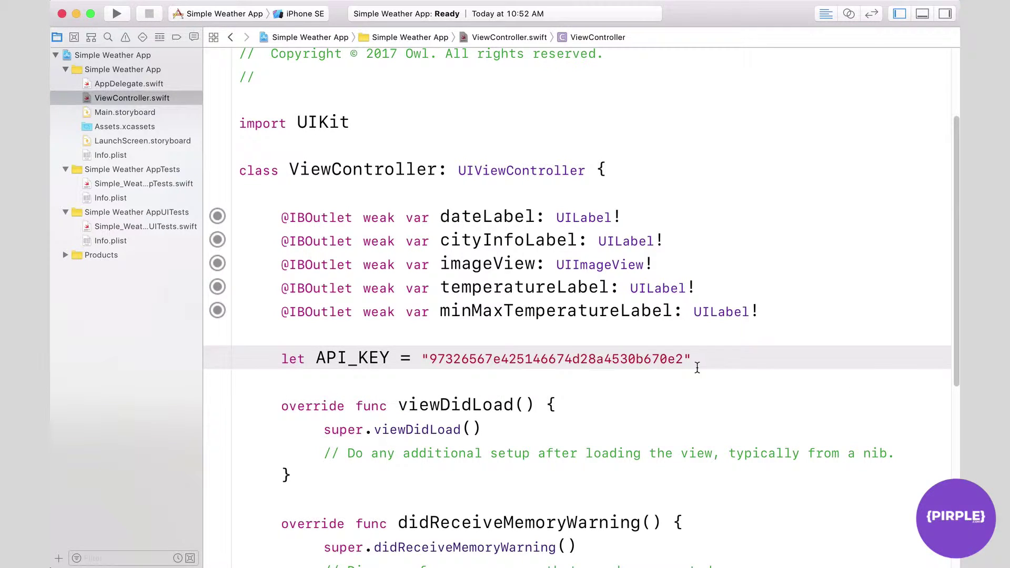
drag(697, 367, 438, 361)
click(565, 359)
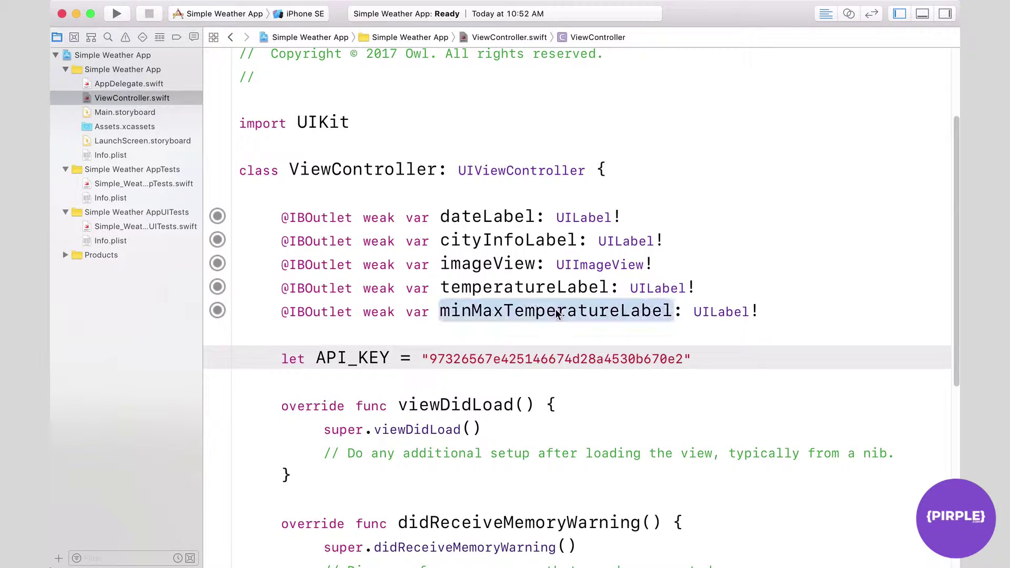
drag(426, 360, 690, 363)
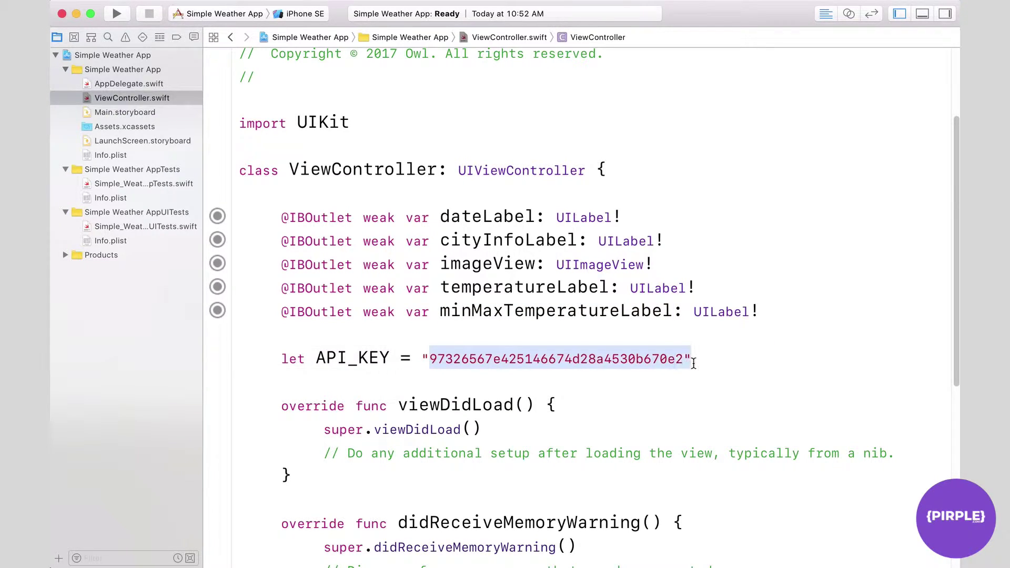
click(694, 363)
Switch back to Chrome and open OpenWeatherMap's API page
mouse_move(310, 564)
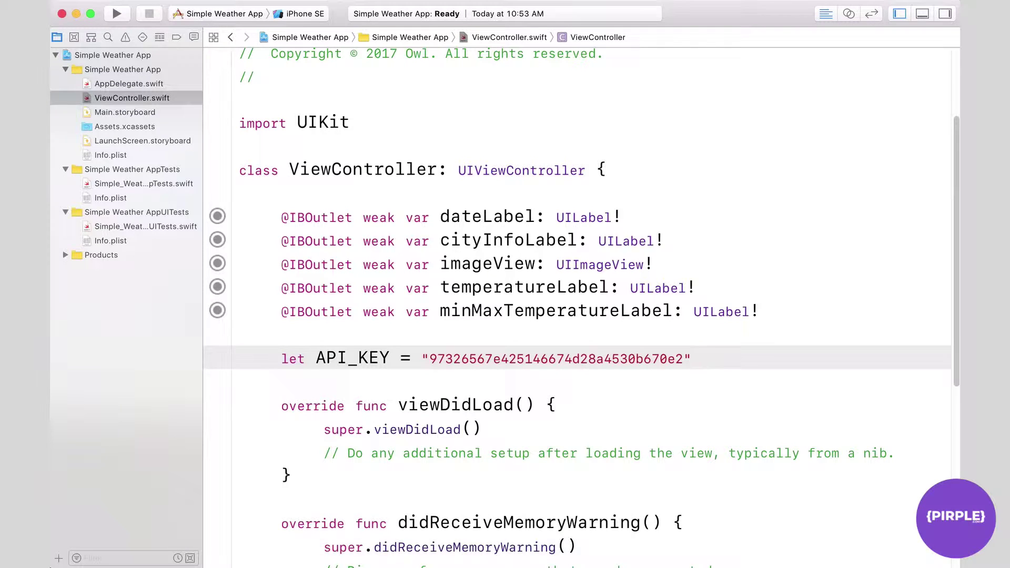
click(301, 557)
click(434, 238)
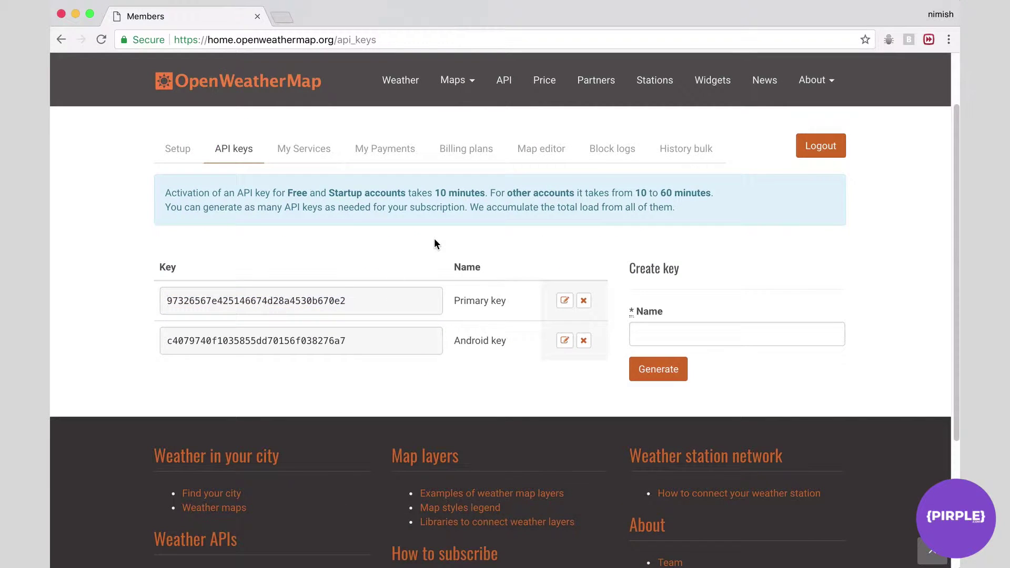
scroll(435, 237, up, 3)
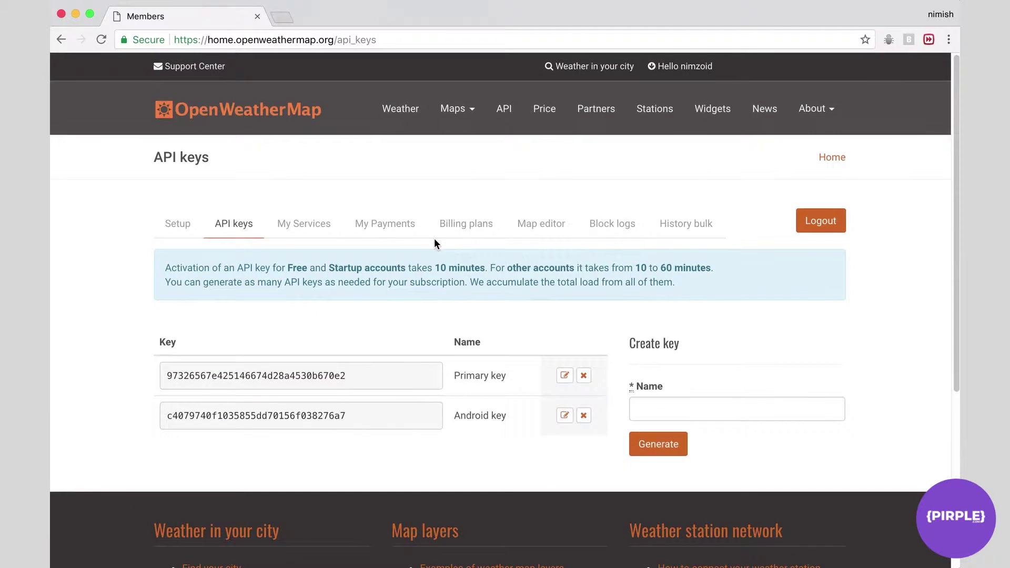
click(503, 113)
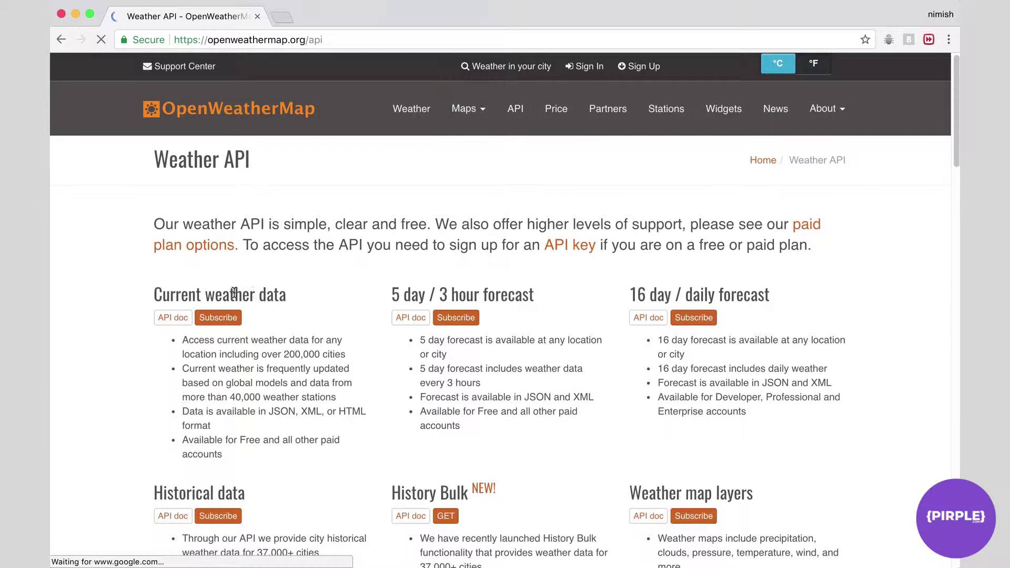
Examine the available weather APIs, comparing Current weather data with the 5 day / 3 hour forecast
drag(392, 295, 551, 289)
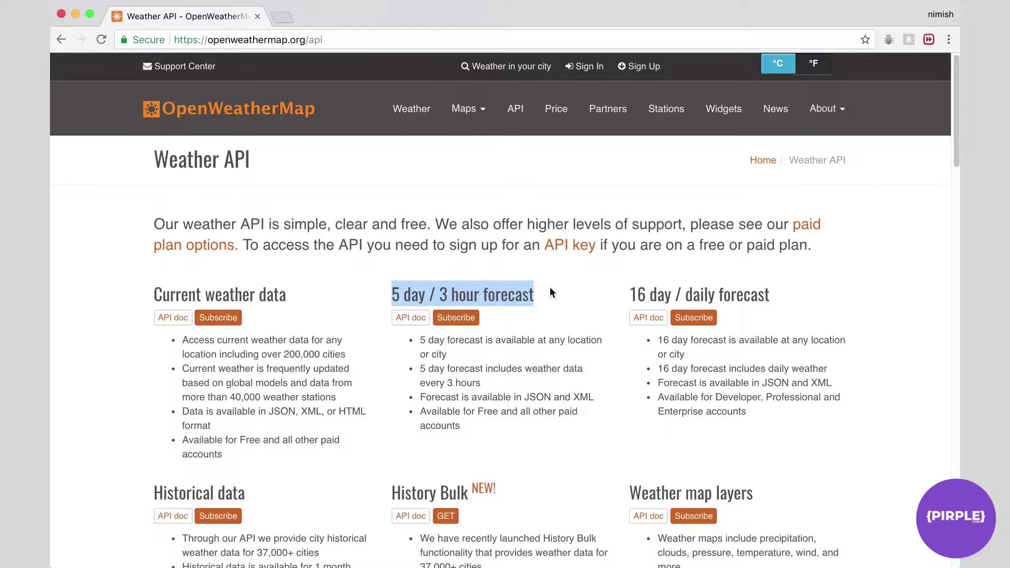
click(550, 286)
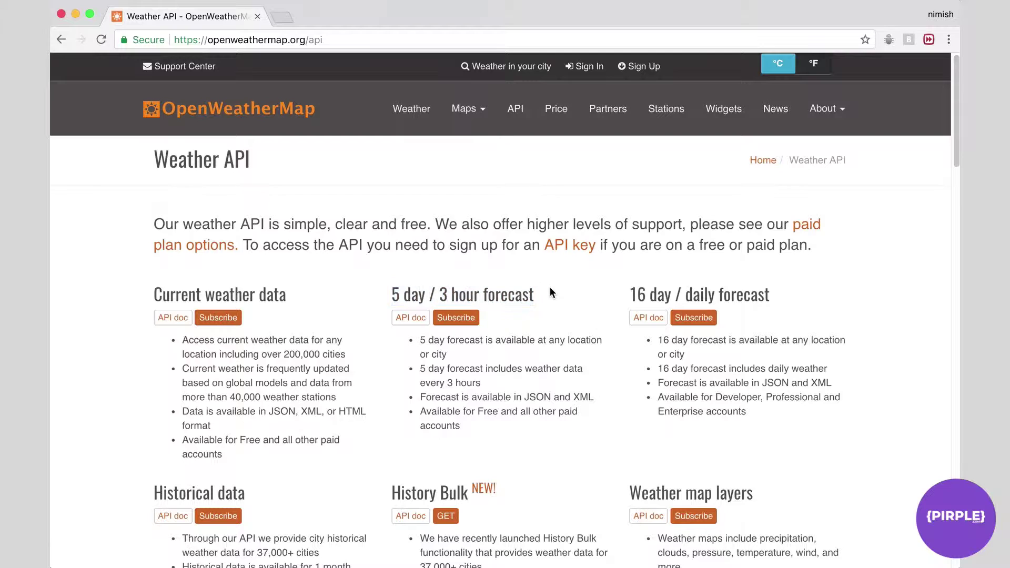
drag(392, 296, 577, 298)
click(410, 295)
drag(392, 296, 595, 302)
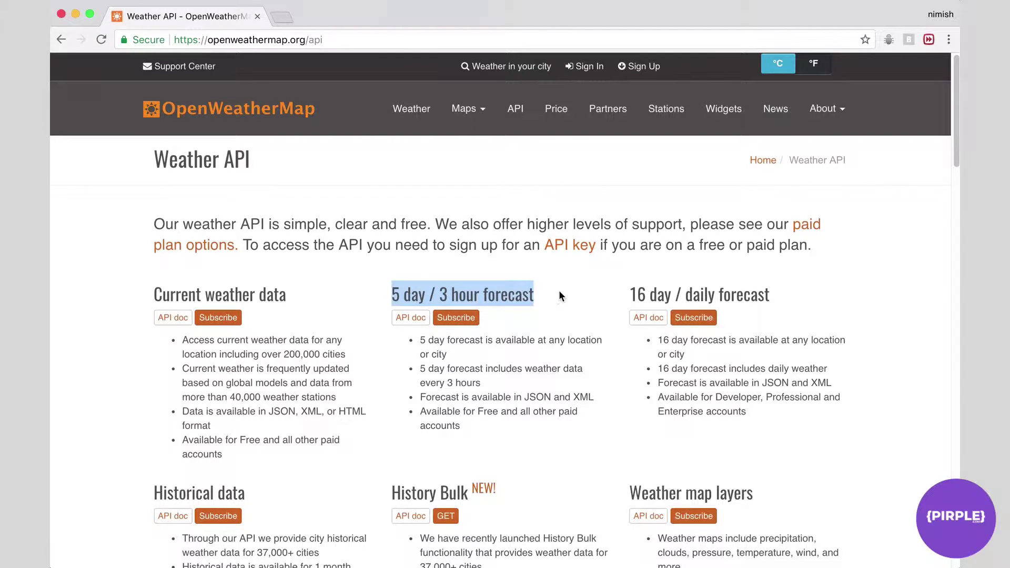
click(439, 295)
mouse_move(439, 295)
mouse_down()
mouse_move(461, 292)
mouse_move(439, 293)
mouse_up()
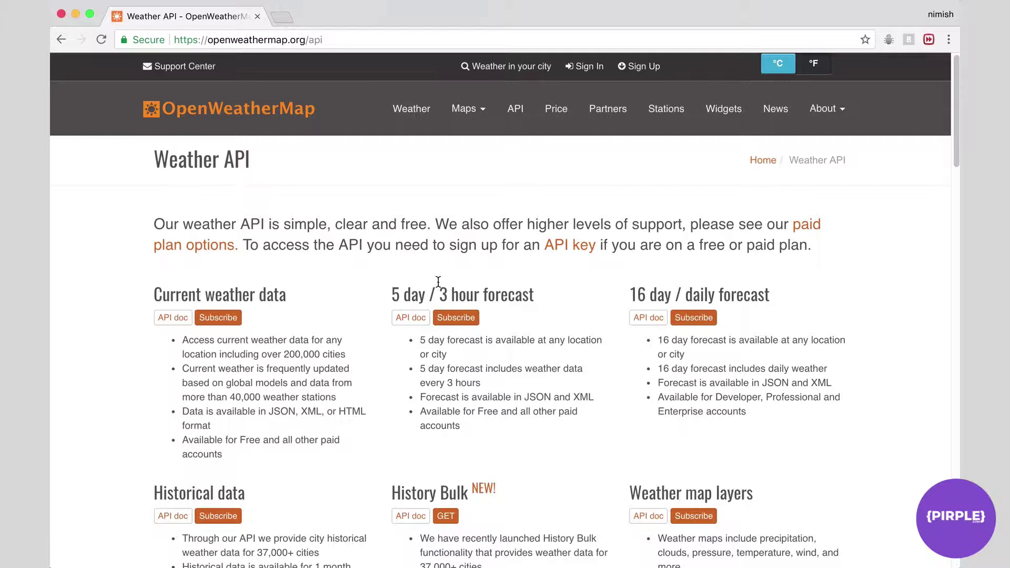
drag(156, 294, 308, 301)
drag(392, 294, 539, 298)
click(369, 292)
Open the API documentation for the 5 day / 3 hour forecast and skim its contents
click(424, 321)
scroll(424, 325, down, 3)
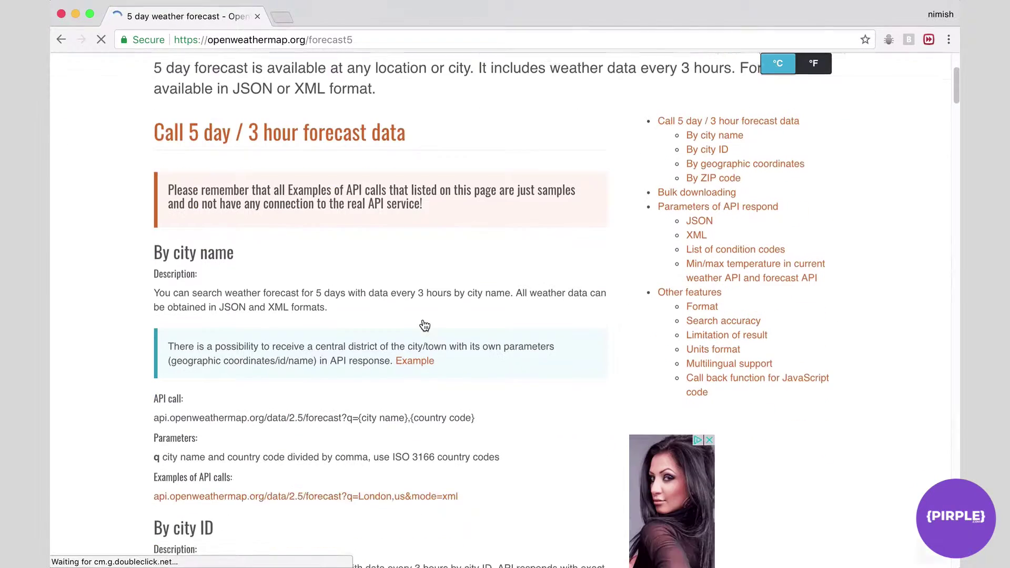
scroll(424, 325, down, 6)
scroll(425, 325, up, 6)
scroll(425, 324, up, 2)
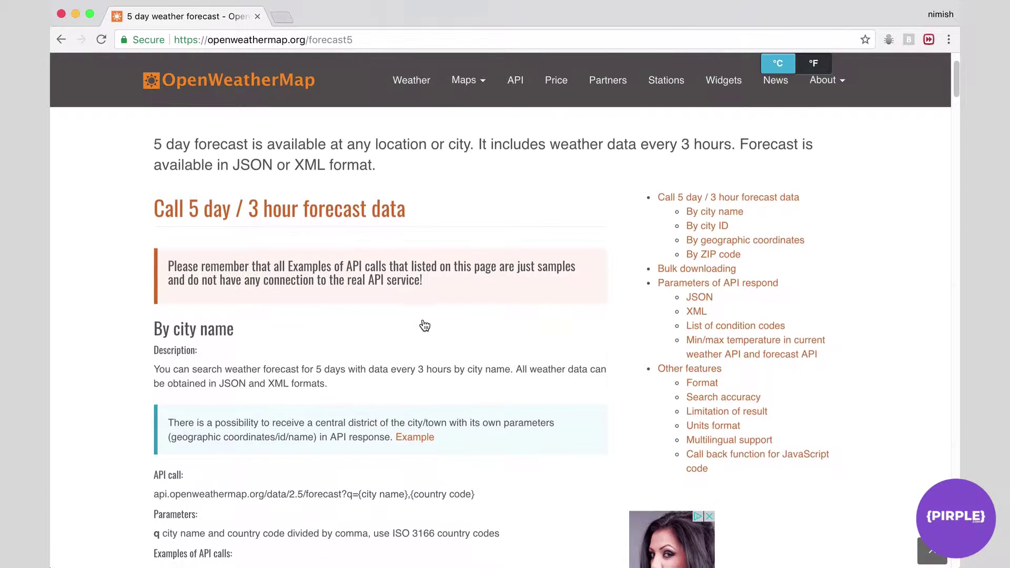
scroll(424, 322, down, 2)
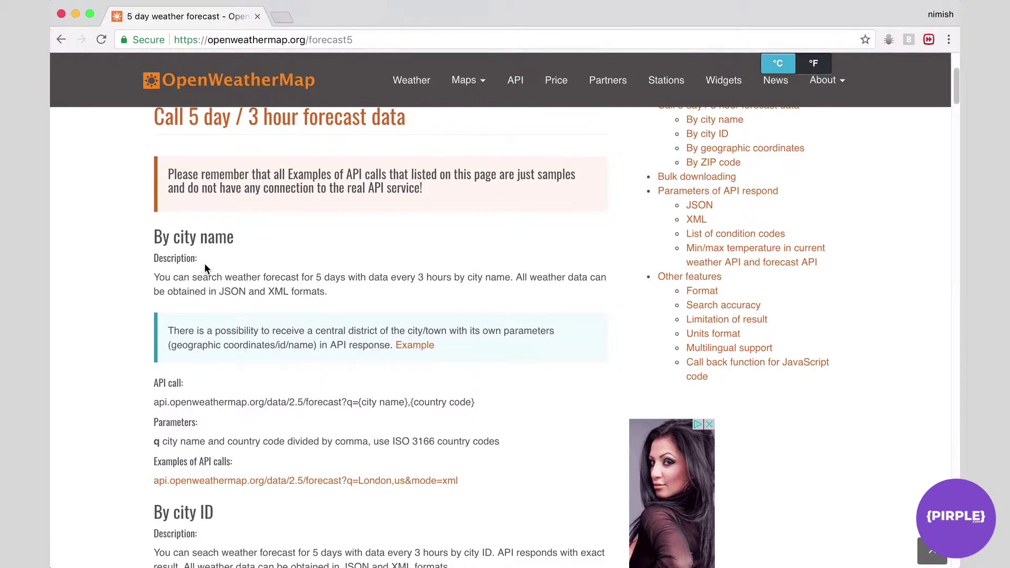
Examine the forecast call methods by city name, by city ID and by geographic coordinates
drag(154, 238, 272, 238)
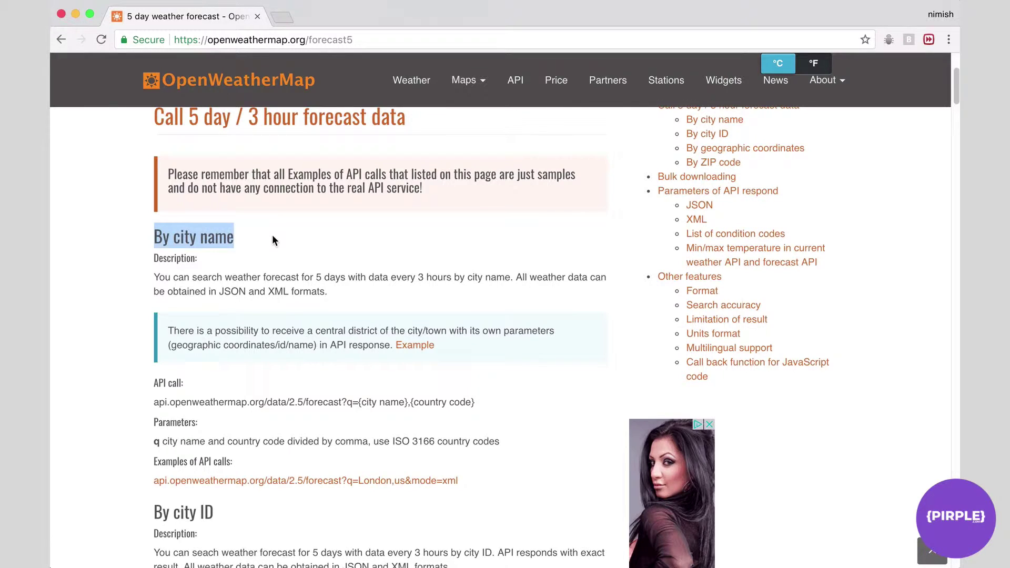
click(272, 235)
scroll(273, 235, down, 4)
drag(154, 329, 251, 338)
click(249, 337)
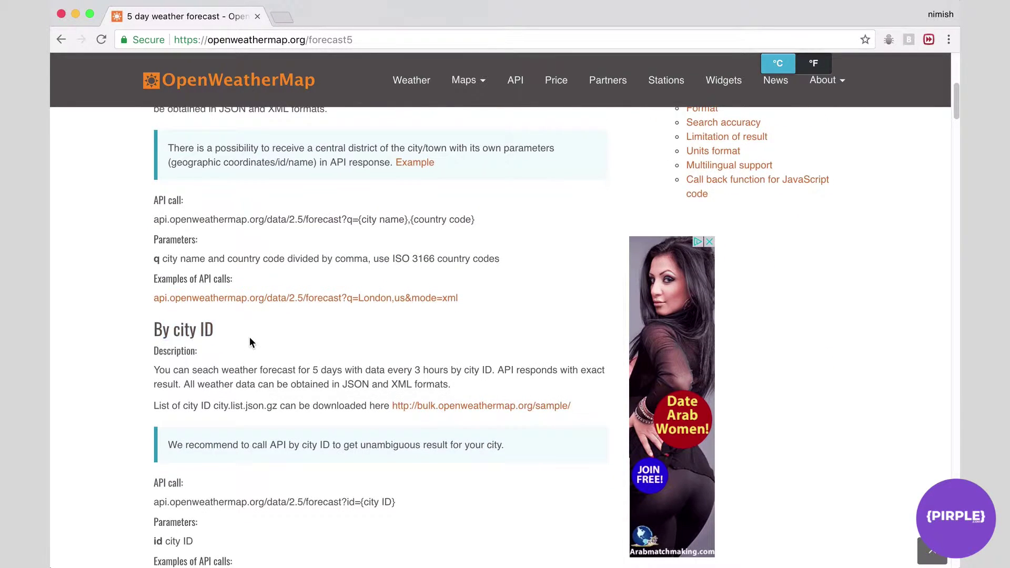
scroll(249, 337, down, 6)
drag(153, 283, 427, 289)
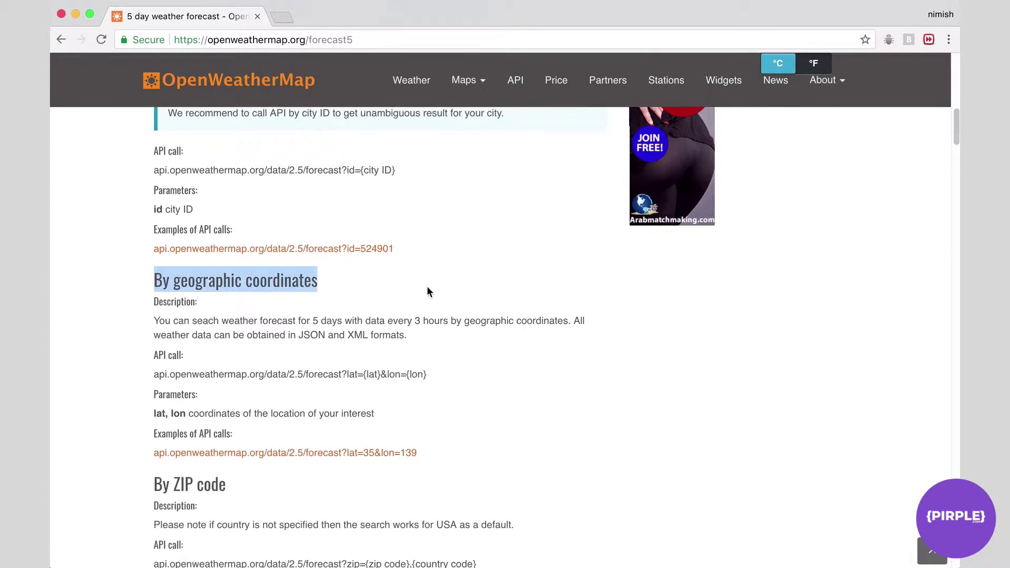
Compare the forecast call methods by ZIP code and by city name
click(390, 285)
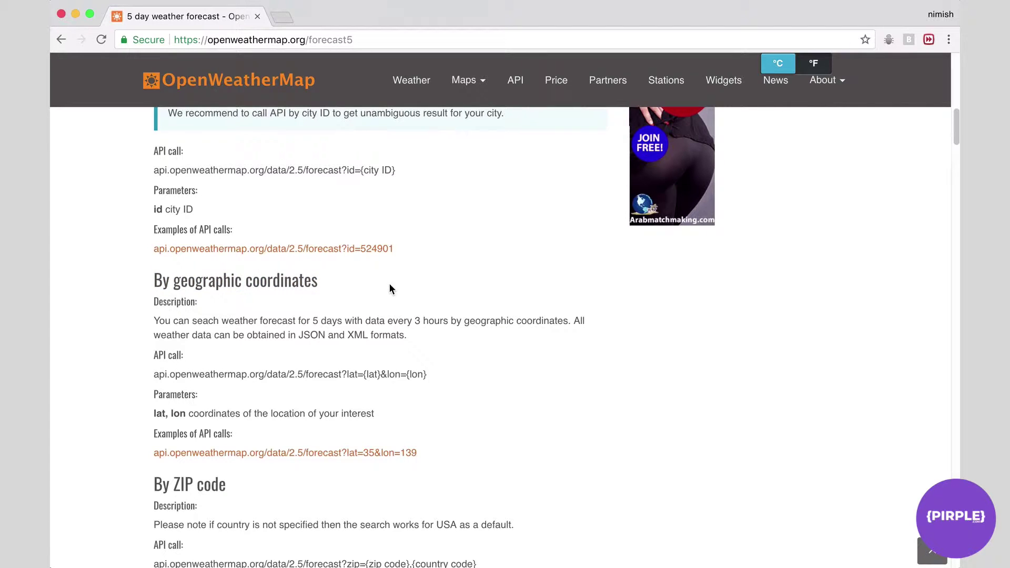
drag(289, 492, 257, 504)
click(257, 503)
scroll(200, 469, up, 10)
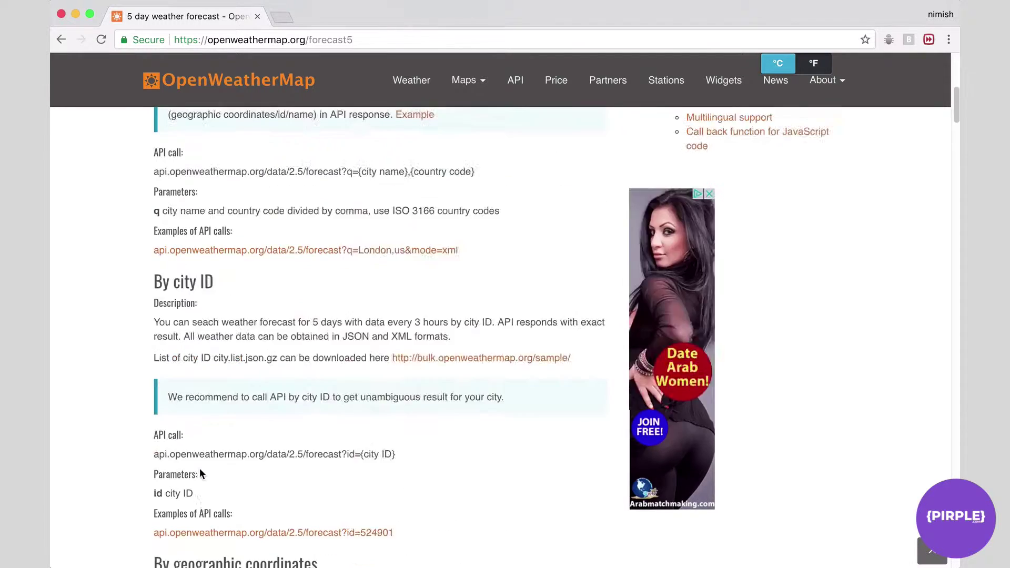
drag(156, 299, 252, 299)
click(251, 300)
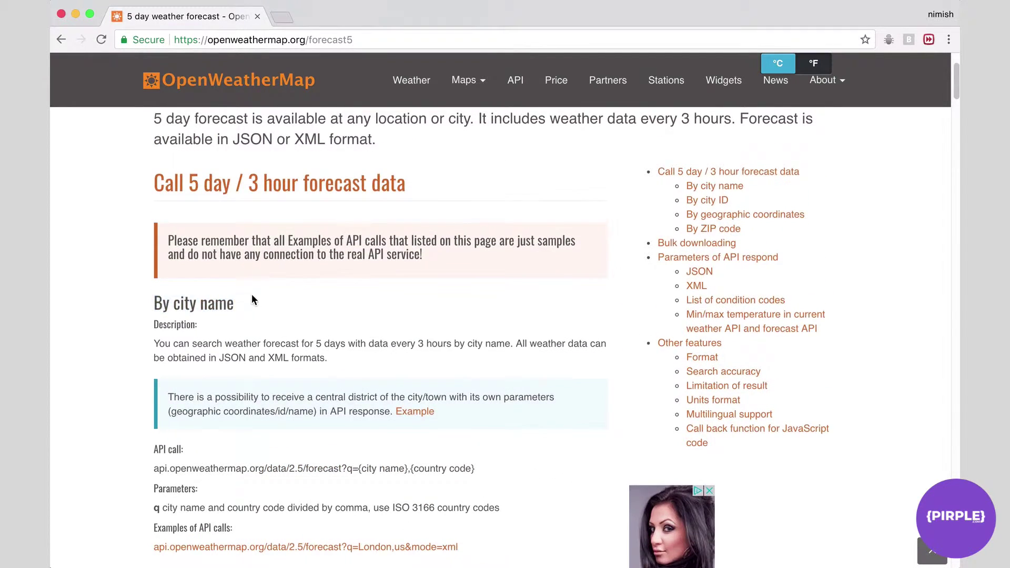
Examine the example JSON response in the section on weather parameters in the API respond
scroll(252, 297, down, 20)
scroll(251, 294, up, 3)
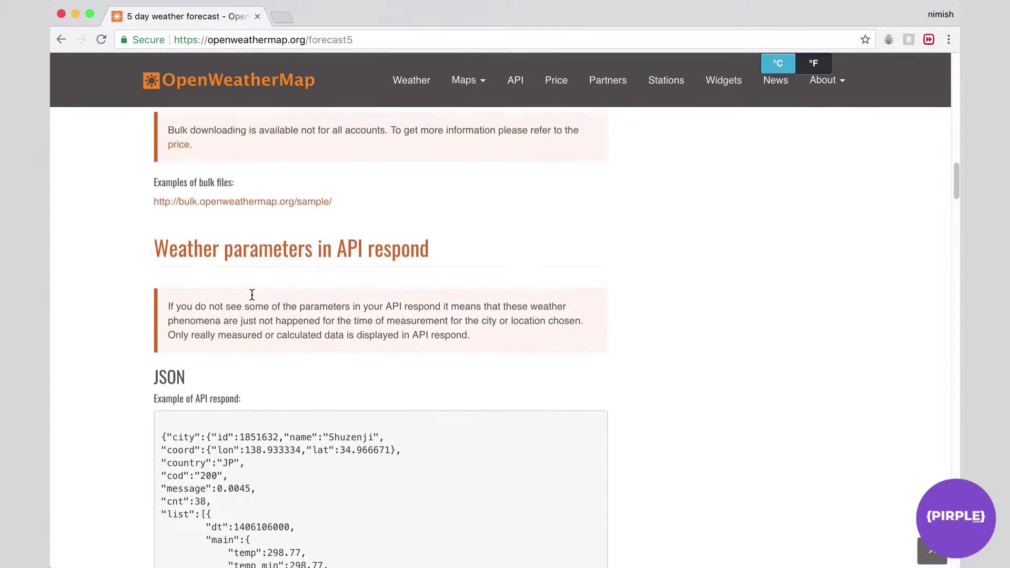
scroll(216, 273, down, 4)
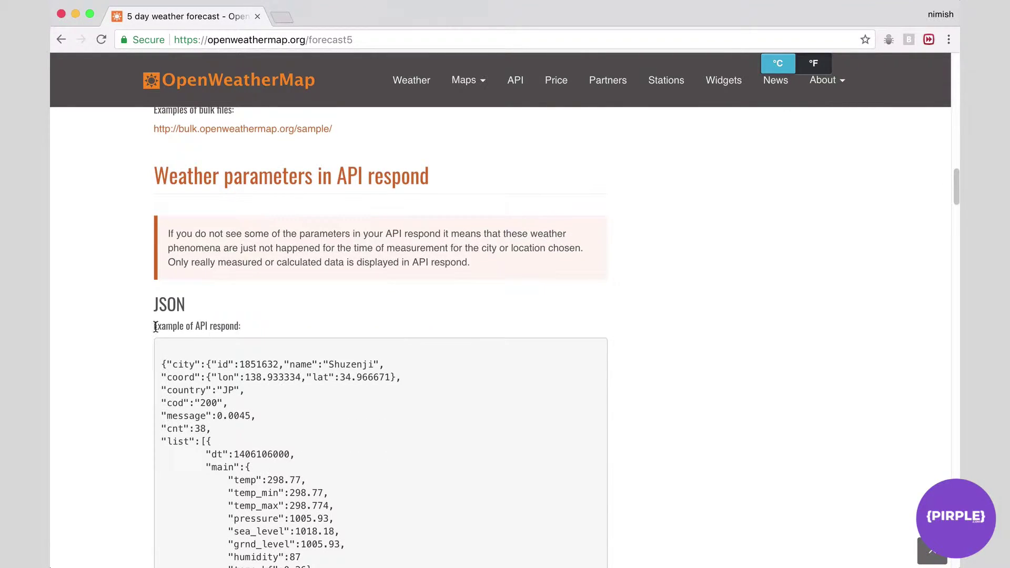
scroll(280, 322, down, 1)
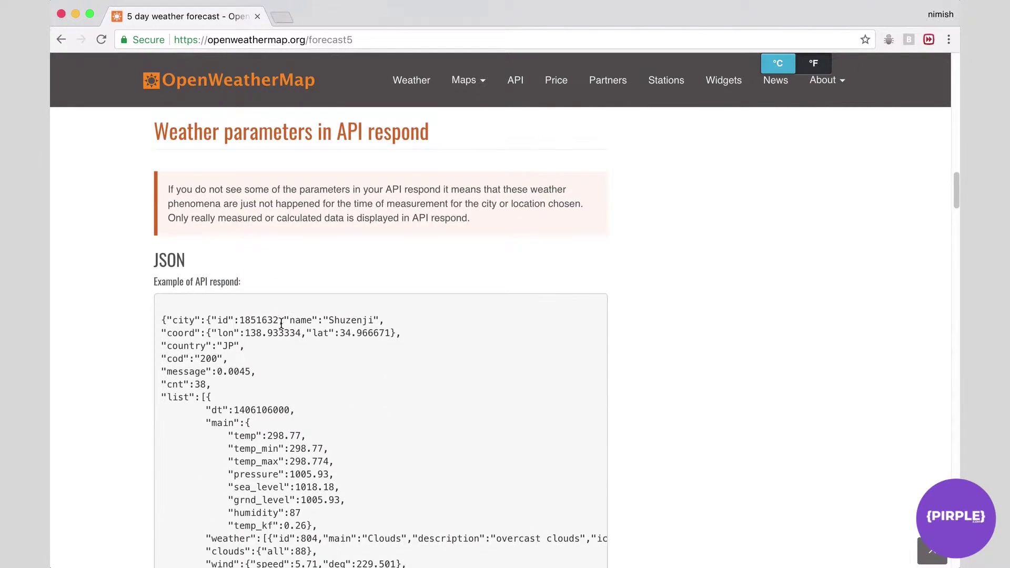
double_click(179, 260)
scroll(251, 264, down, 15)
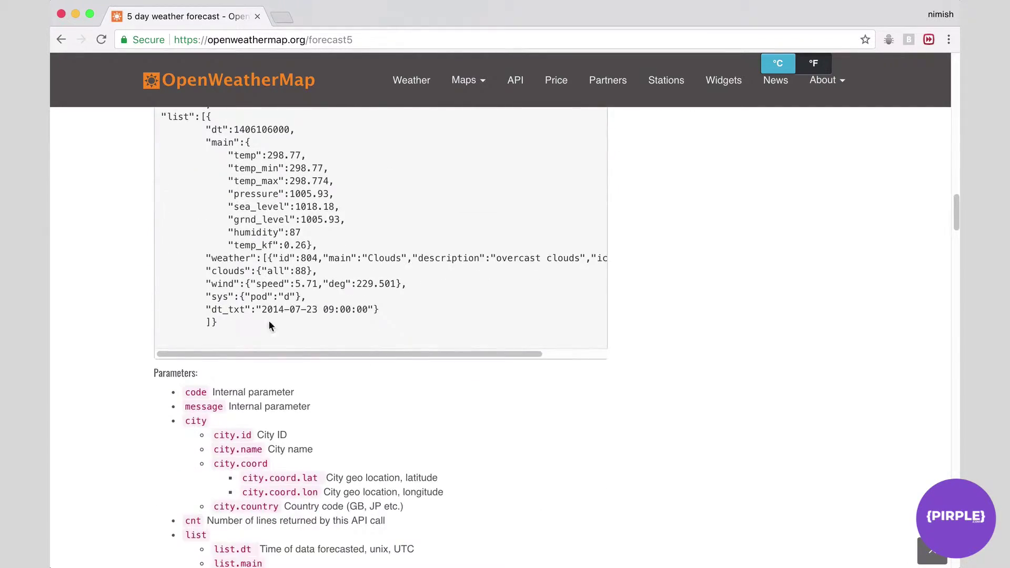
Skim the example XML response and its forecast parameters
scroll(314, 307, down, 4)
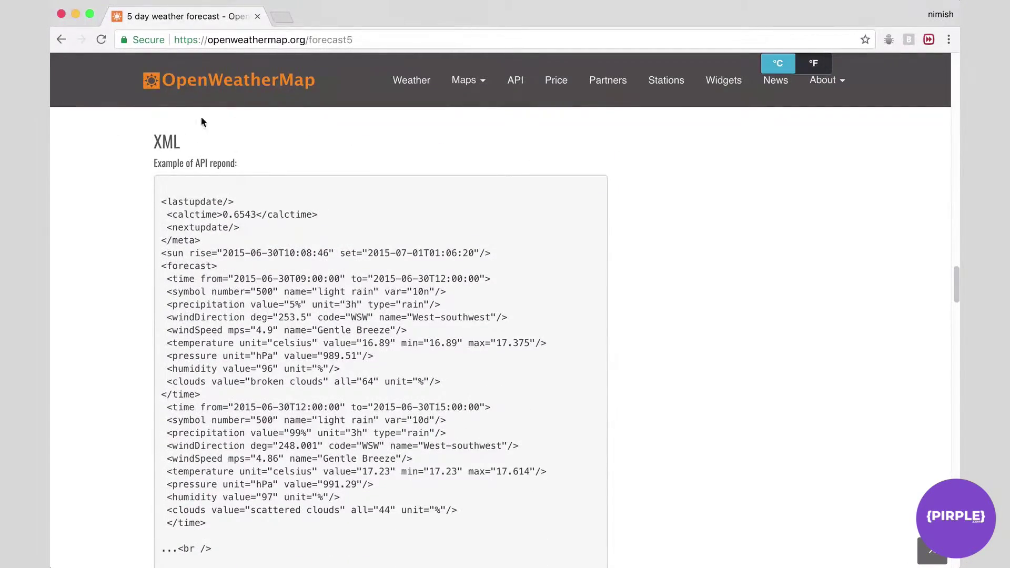
scroll(342, 319, down, 9)
scroll(342, 319, down, 14)
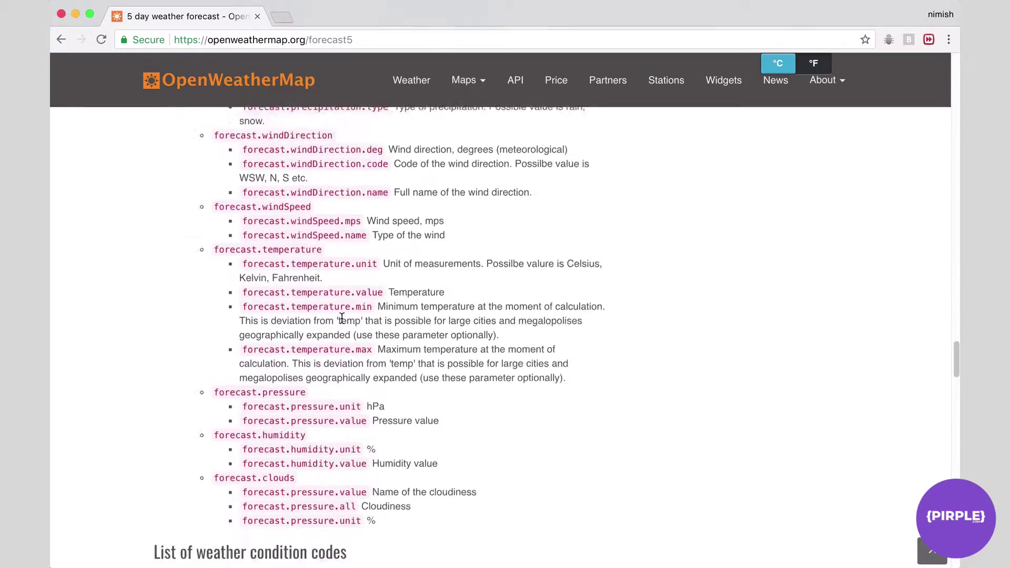
Read through the JSON response parameters, checking the temperature units described for list.main.temp
scroll(342, 319, up, 10)
scroll(342, 318, up, 15)
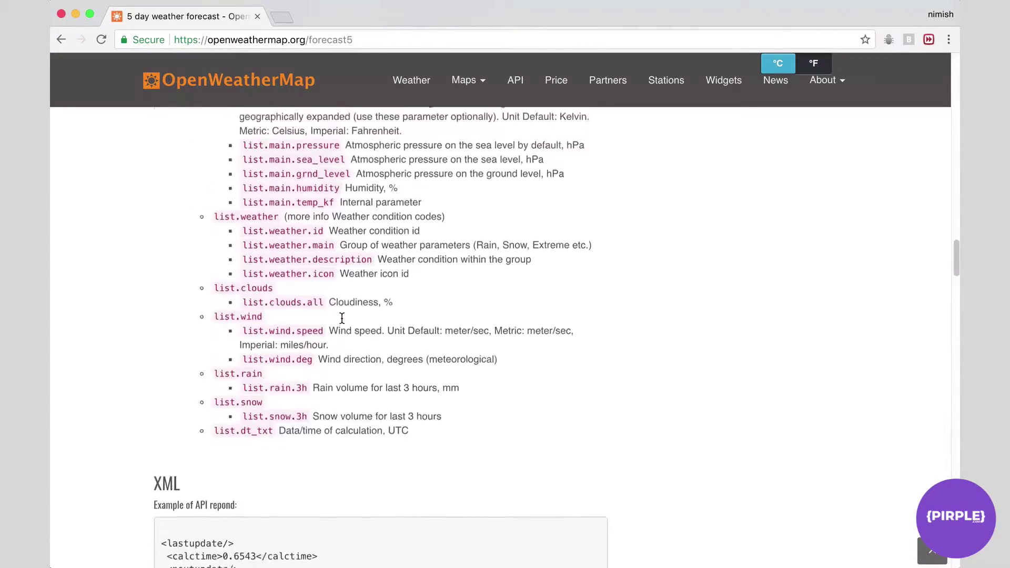
drag(180, 155, 363, 411)
click(381, 333)
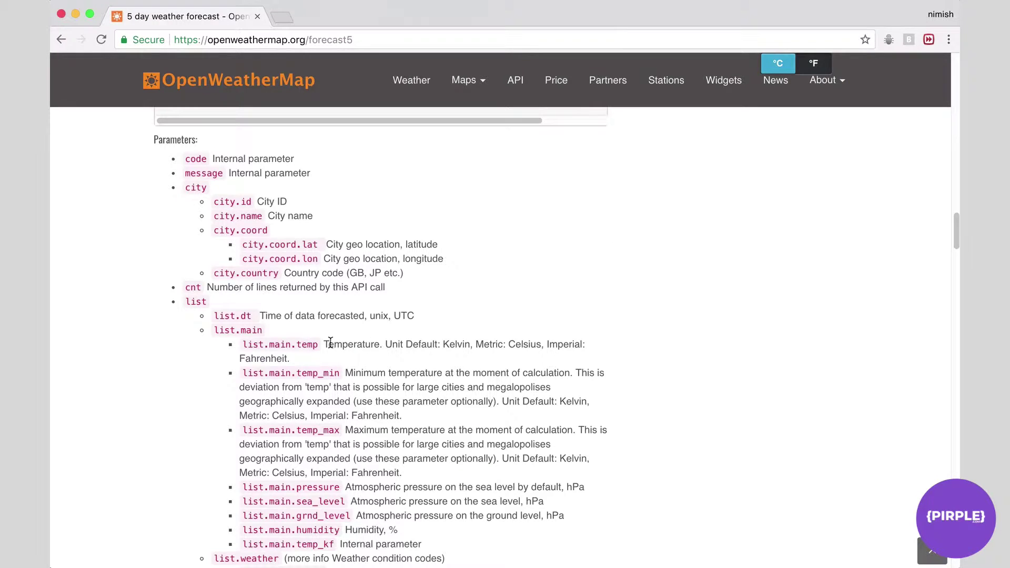
drag(330, 344, 471, 345)
click(377, 343)
click(468, 343)
Examine the min/max temperature notes, the units format and the other features of the forecast API
scroll(465, 347, down, 20)
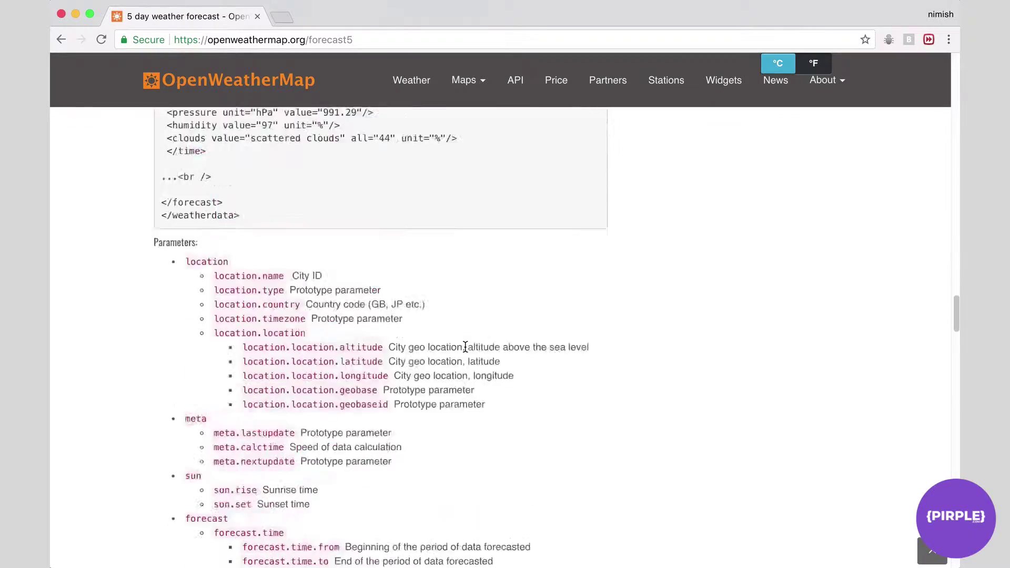
scroll(465, 346, up, 2)
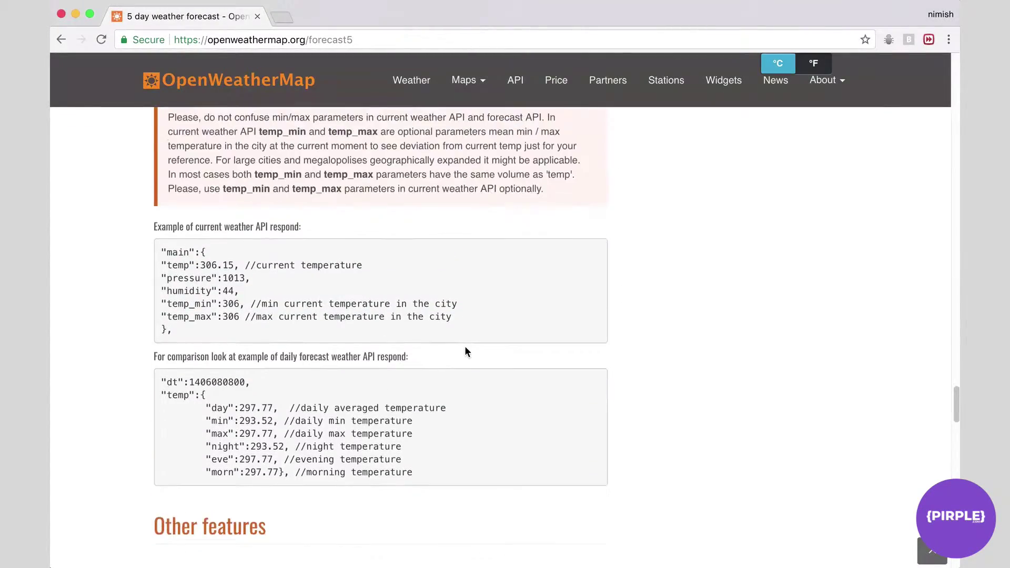
scroll(466, 345, up, 5)
scroll(465, 346, down, 1)
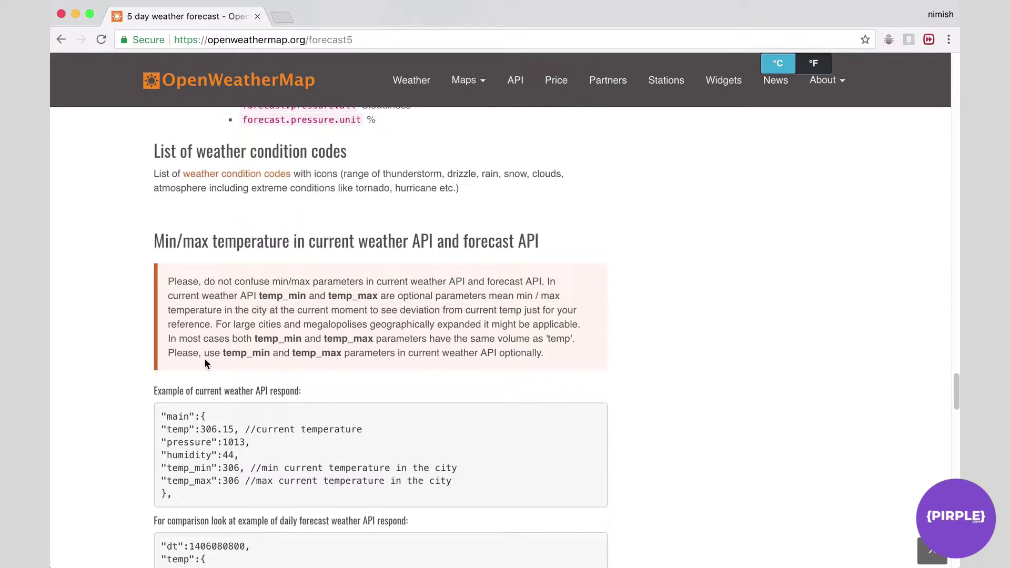
scroll(302, 345, up, 3)
scroll(301, 348, down, 15)
scroll(302, 347, down, 13)
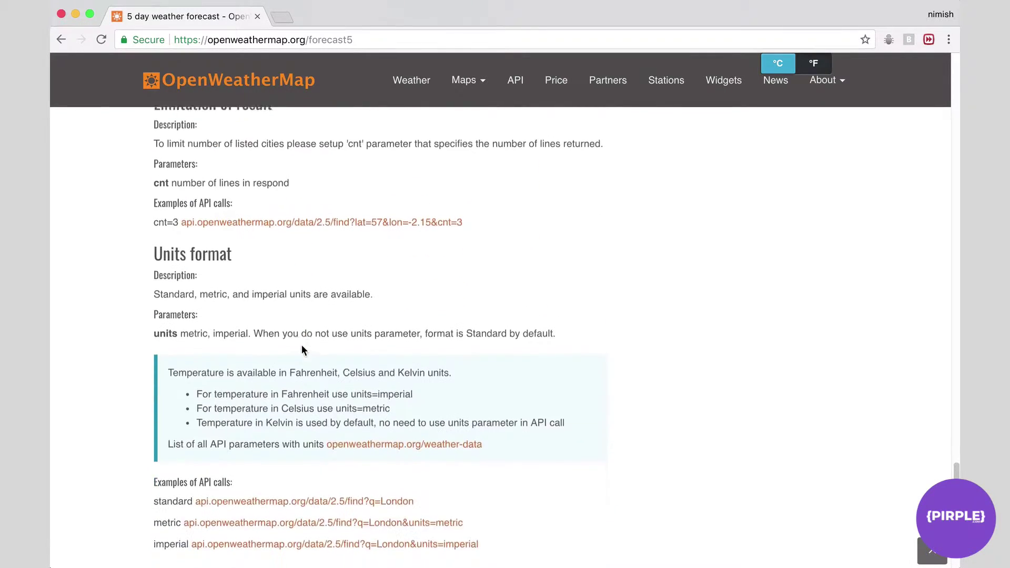
scroll(302, 345, down, 4)
scroll(301, 345, up, 10)
scroll(301, 346, up, 20)
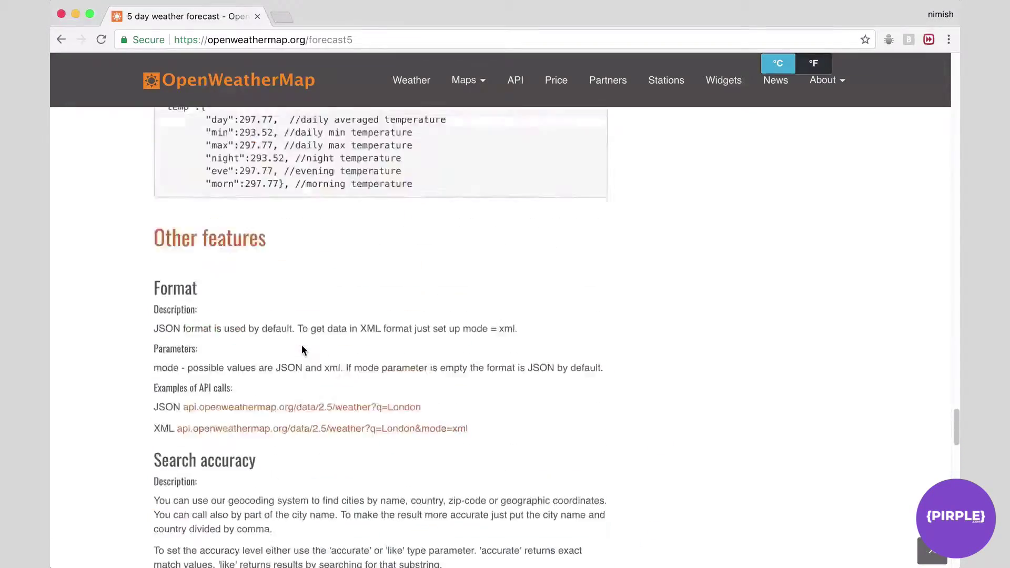
scroll(301, 345, down, 6)
Examine the list.weather parameters in the JSON response, focusing on the weather icon id
scroll(302, 345, up, 20)
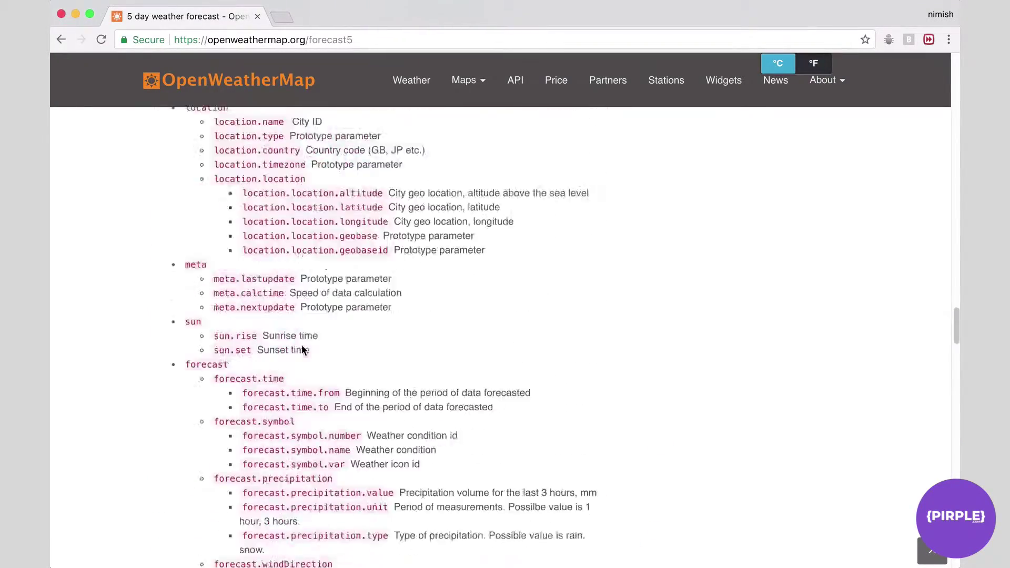
scroll(301, 345, up, 5)
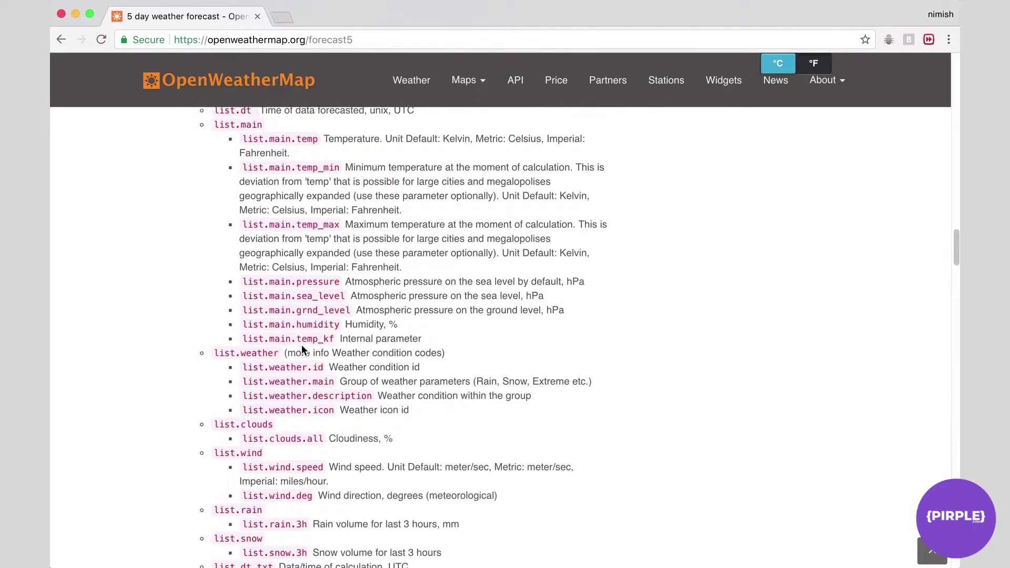
drag(213, 387, 283, 390)
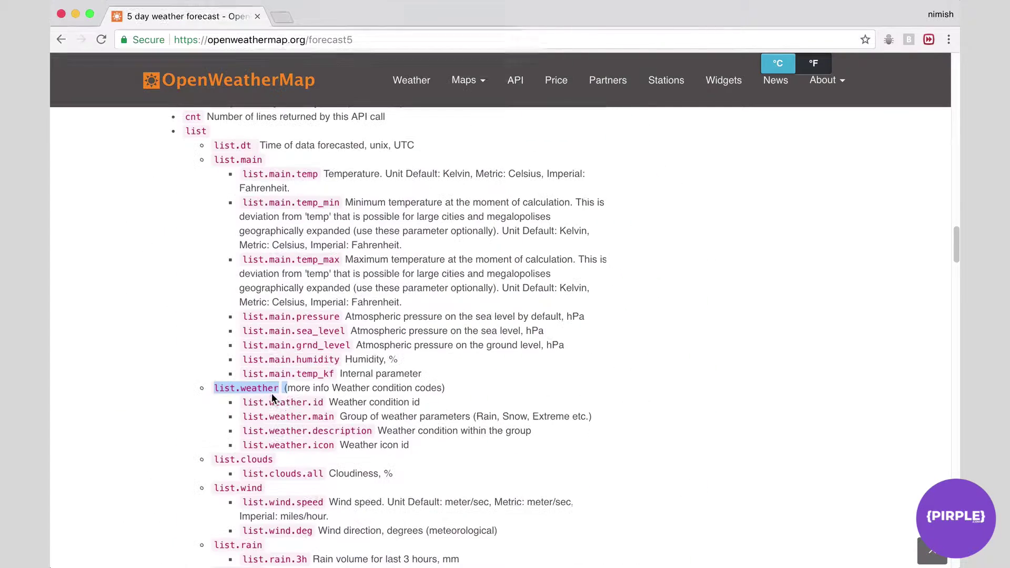
drag(241, 446, 326, 447)
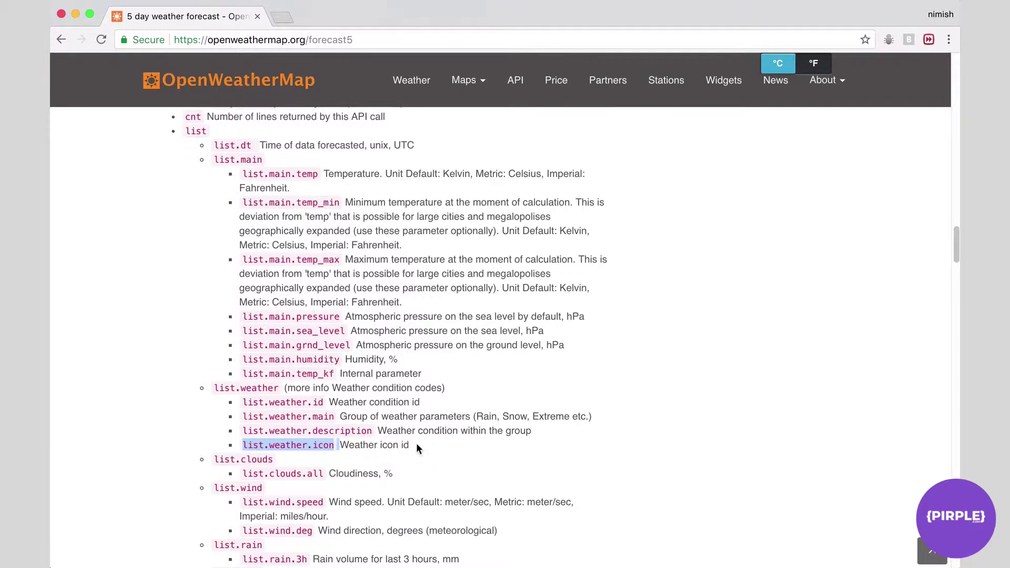
drag(417, 446, 332, 443)
click(400, 445)
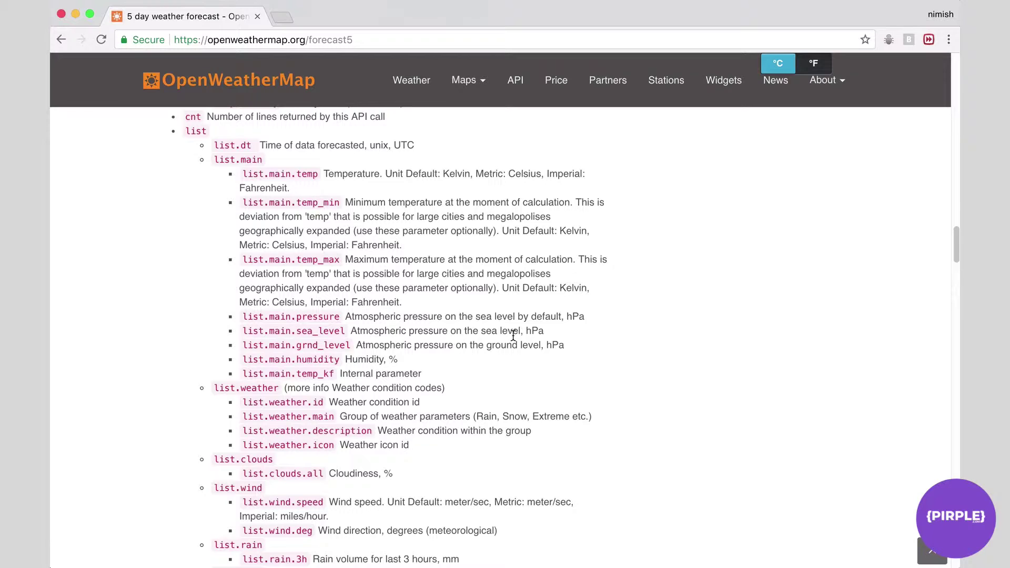
double_click(323, 445)
click(356, 450)
double_click(321, 446)
click(335, 445)
drag(308, 445, 337, 447)
Review the structure of the sample JSON response, from the city block down to the list entry
scroll(335, 446, up, 20)
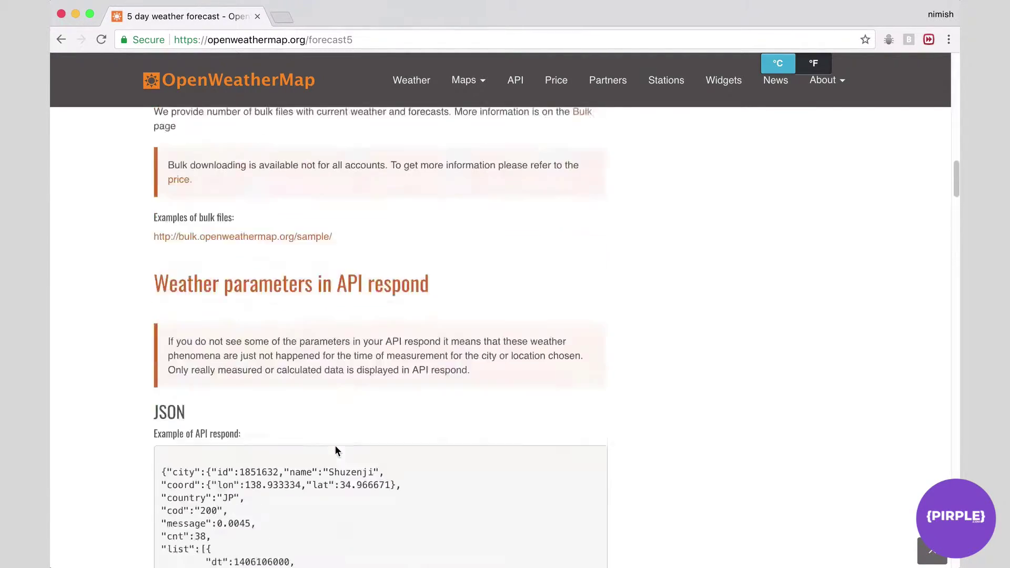
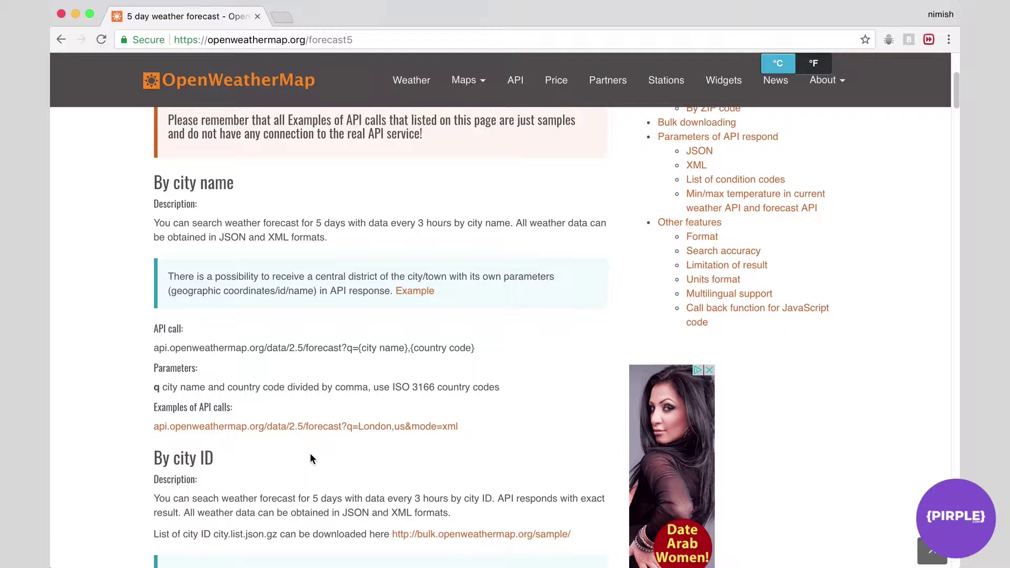
scroll(310, 454, down, 20)
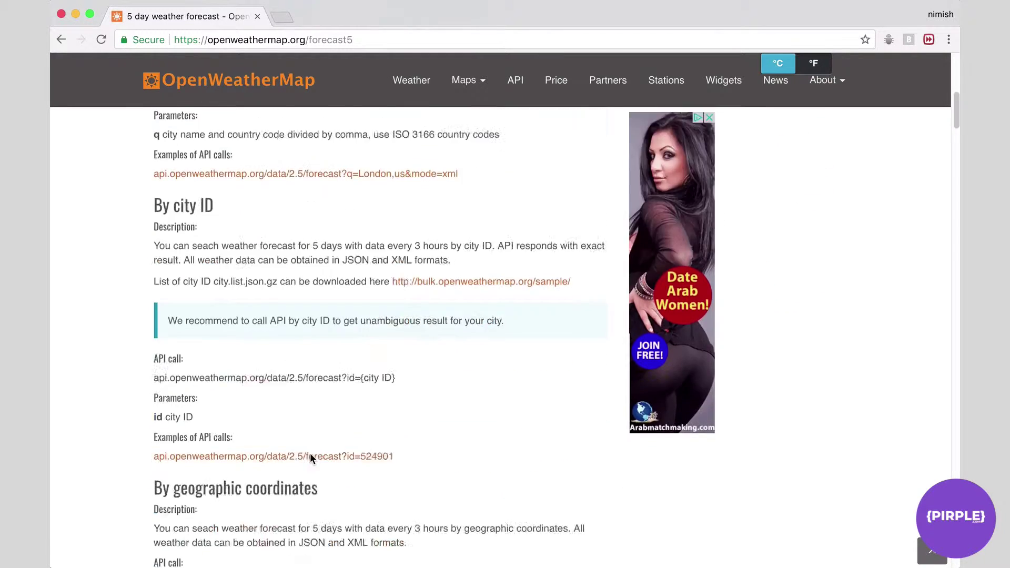
scroll(310, 457, down, 5)
scroll(248, 327, up, 6)
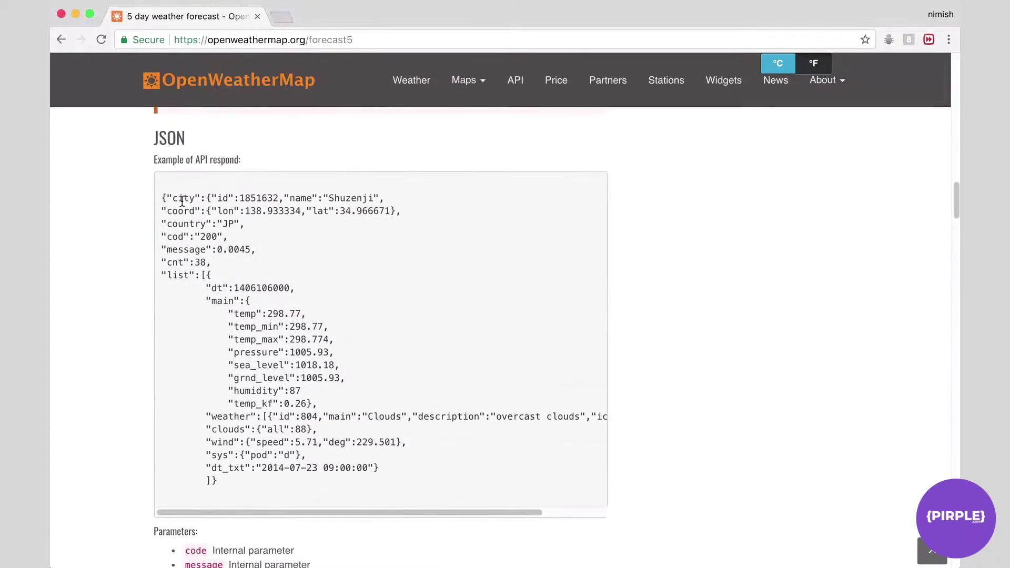
drag(159, 192, 429, 496)
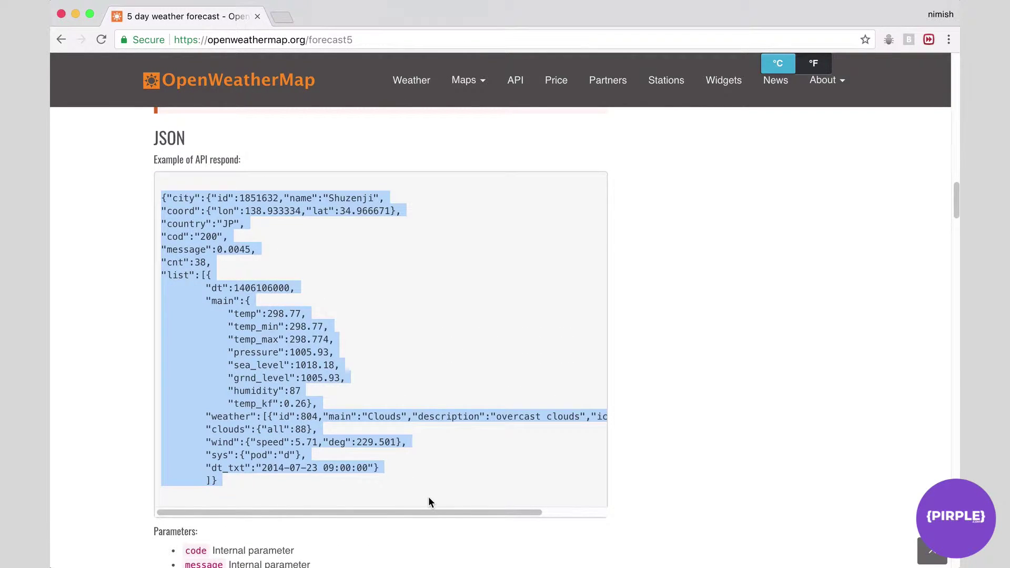
click(238, 276)
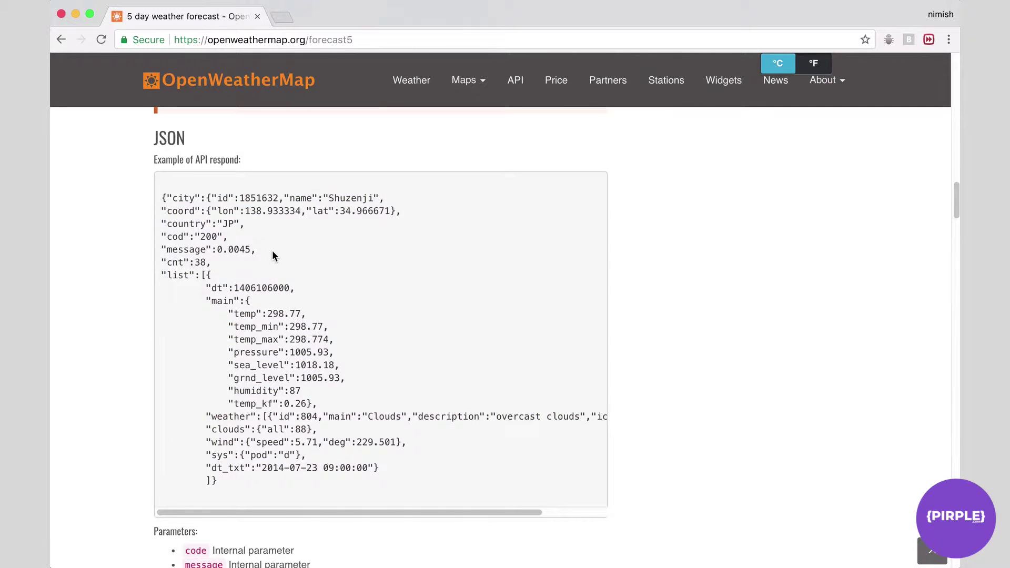
drag(161, 193, 190, 276)
click(264, 269)
Look back over the forecast call methods, from ZIP code up to city name and city ID
scroll(265, 268, up, 8)
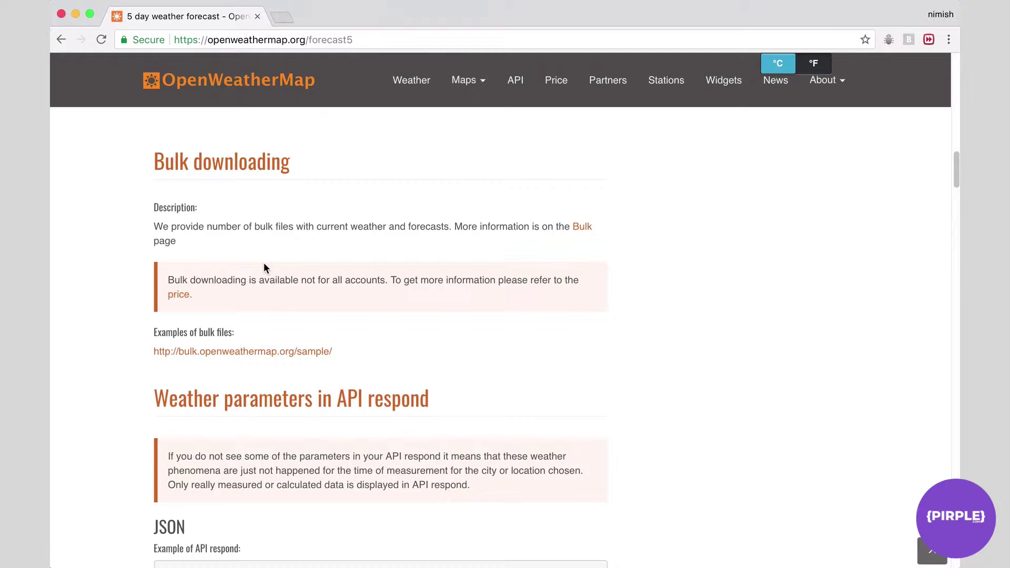
scroll(264, 268, up, 2)
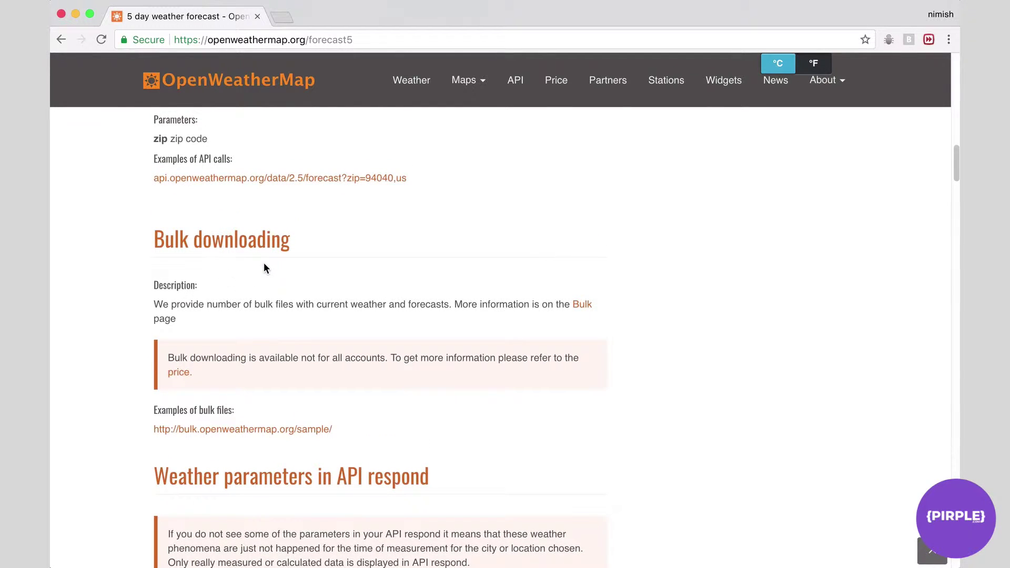
scroll(264, 268, up, 7)
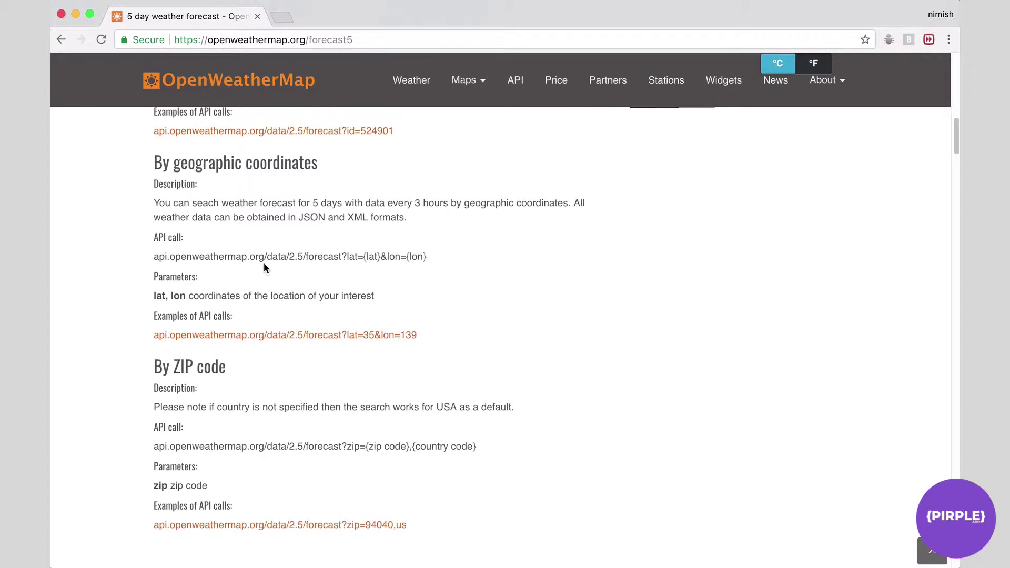
scroll(263, 264, up, 5)
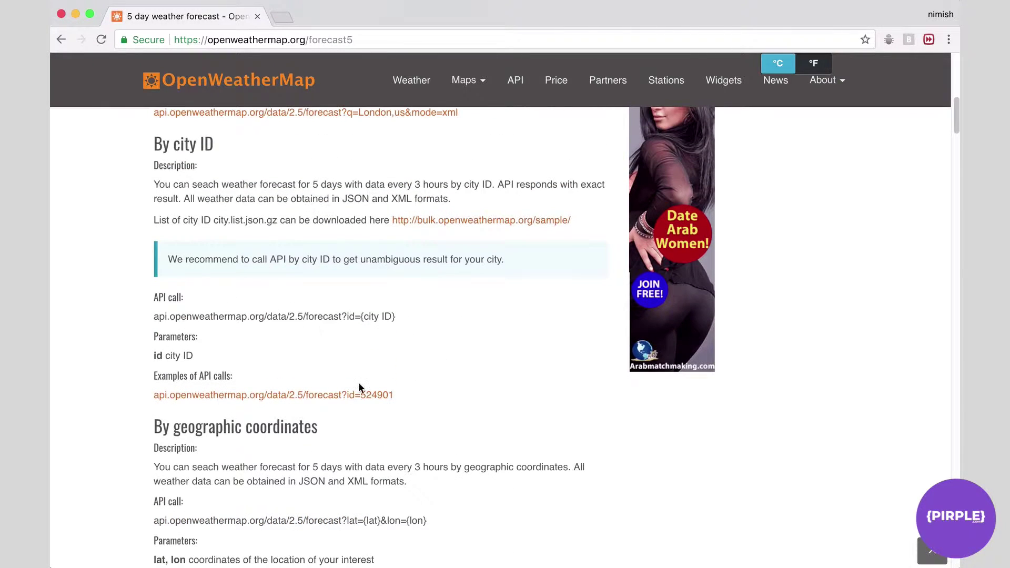
scroll(173, 414, up, 2)
scroll(173, 413, up, 4)
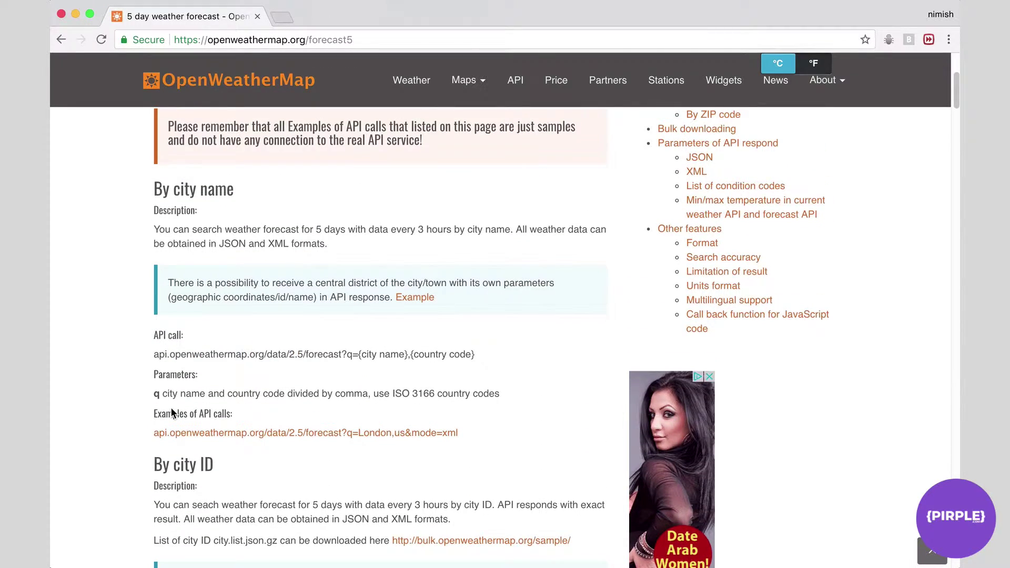
scroll(174, 389, down, 2)
scroll(174, 388, up, 3)
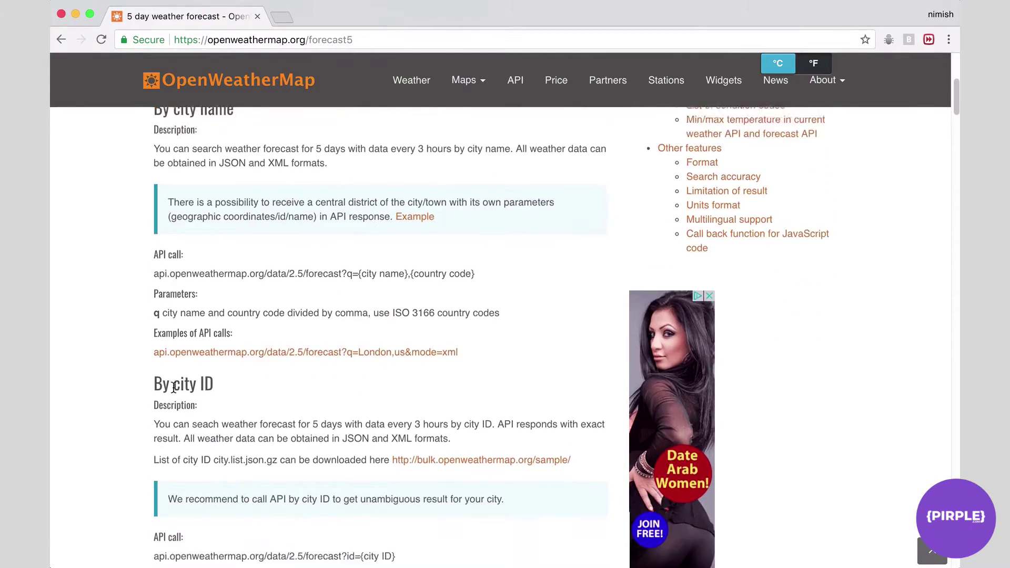
scroll(172, 388, down, 3)
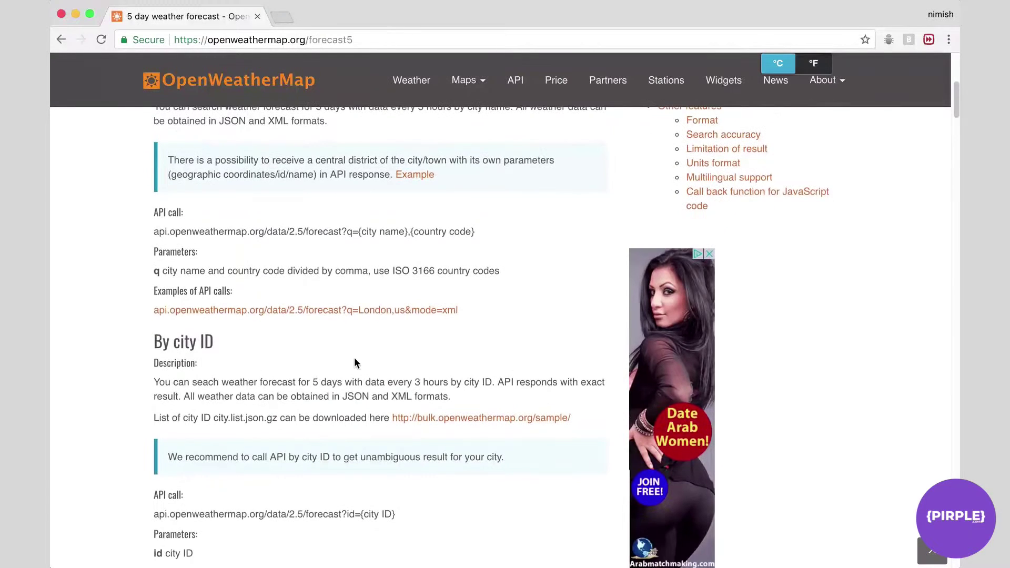
Copy the city-name example call api.openweathermap.org/data/2.5/forecast?q=London,us&mode=xml and open it in a new browser tab
drag(144, 309, 461, 310)
drag(285, 322, 261, 324)
click(261, 324)
drag(476, 305, 156, 307)
key(super+c)
click(283, 17)
key(super+v)
key(Return)
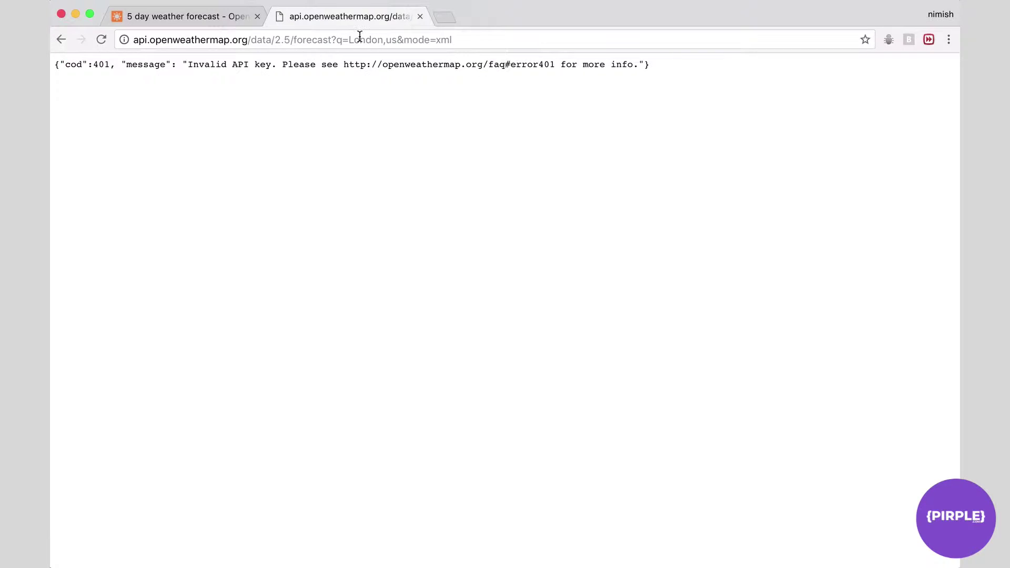
Replace the mode=xml parameter in the London,us forecast request URL with an empty appid= parameter
drag(111, 64, 263, 65)
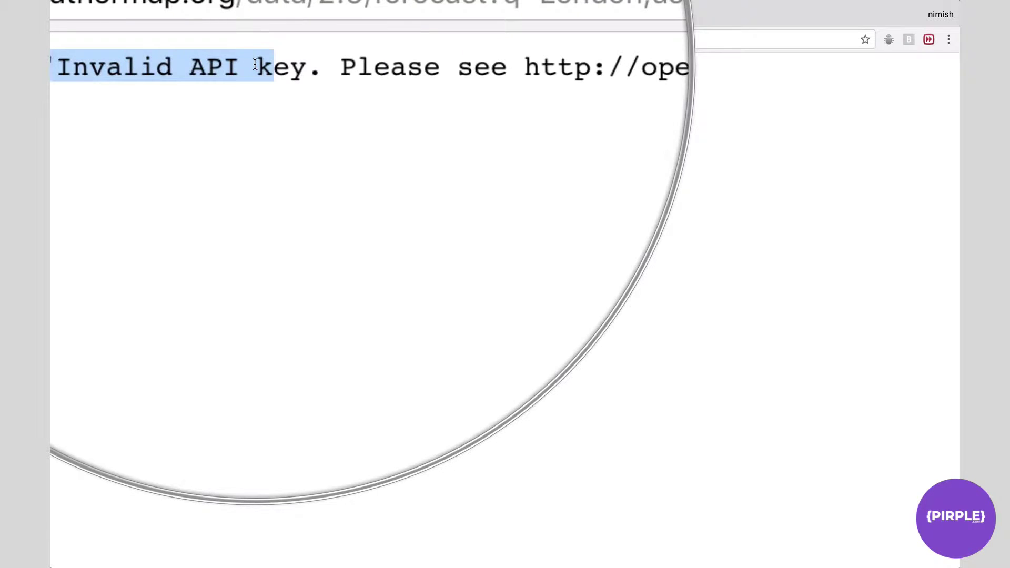
click(503, 102)
click(405, 41)
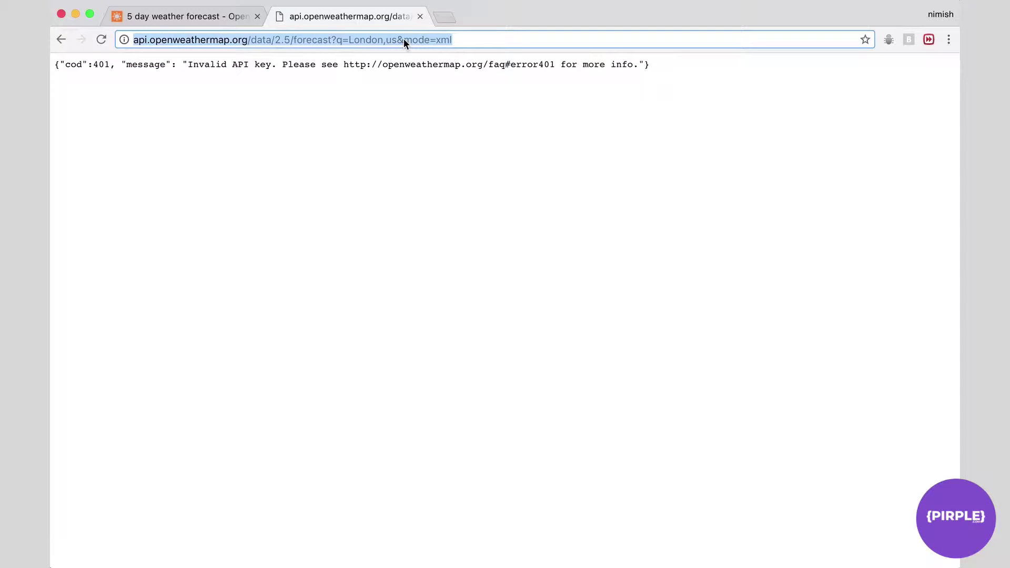
click(506, 41)
click(458, 39)
click(458, 39)
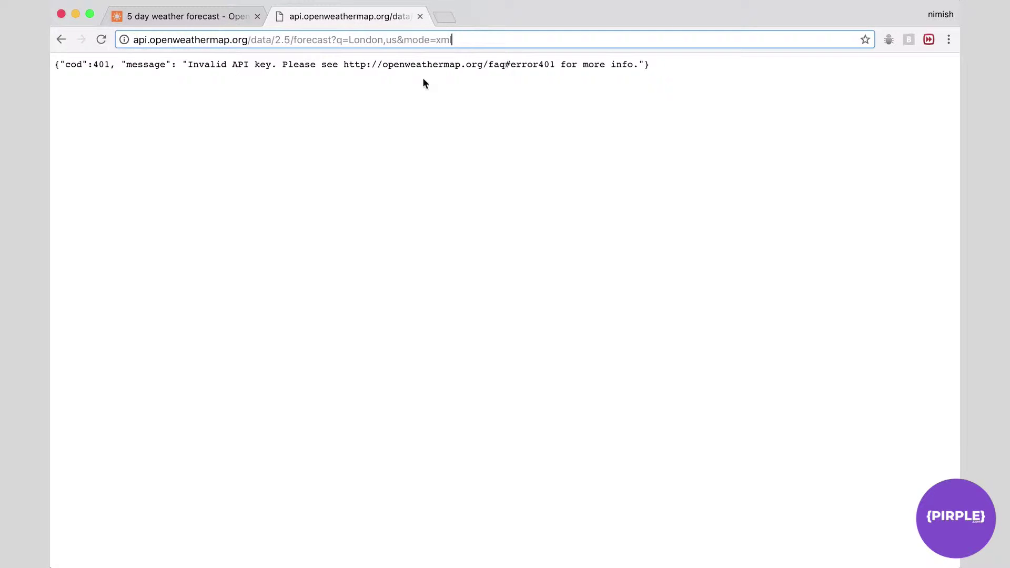
shift+click(403, 40)
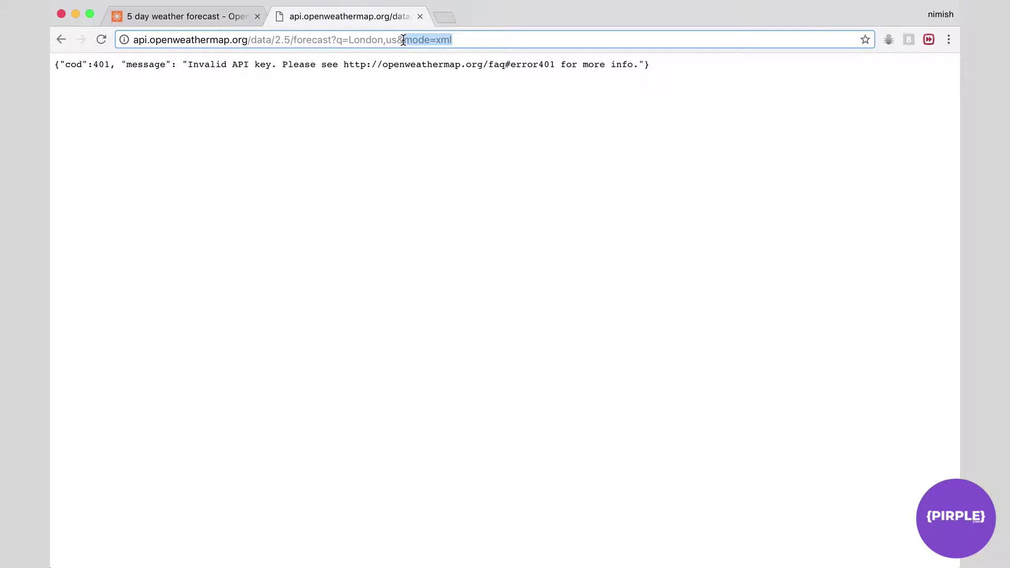
key(BackSpace)
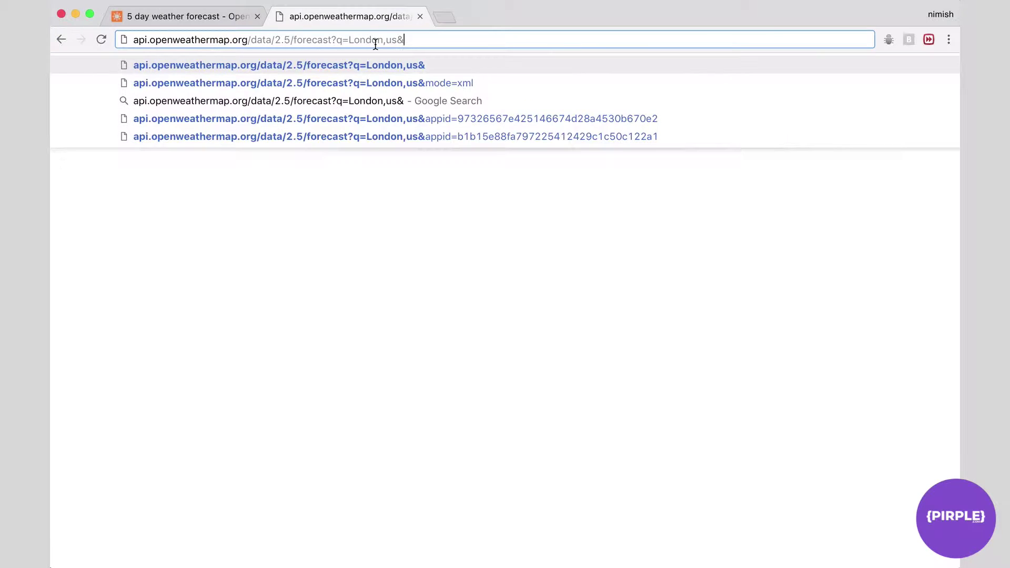
text(appid=)
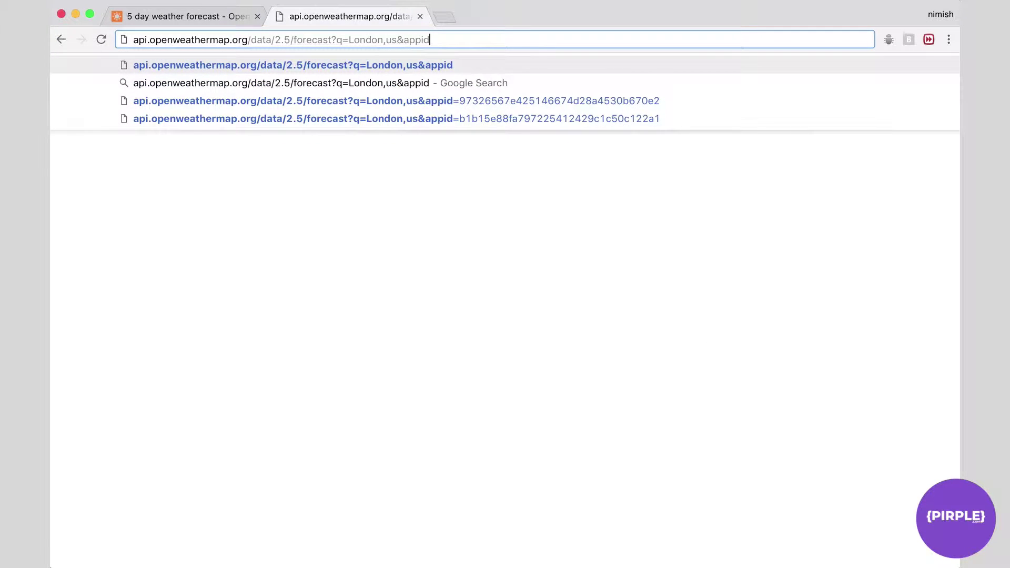
Open the OpenWeatherMap account's API keys page and copy the primary key
click(195, 16)
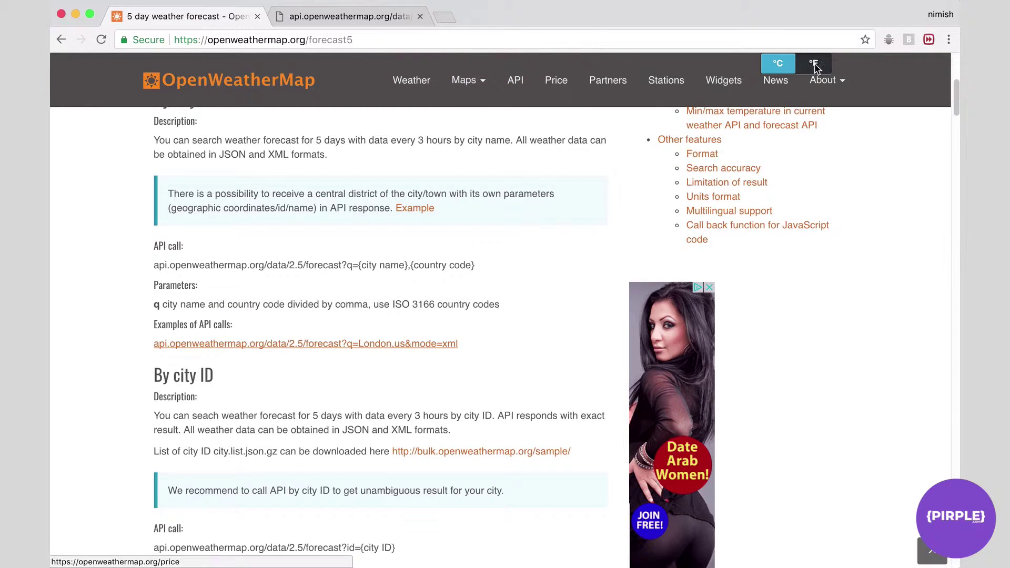
scroll(609, 109, up, 5)
scroll(608, 110, up, 2)
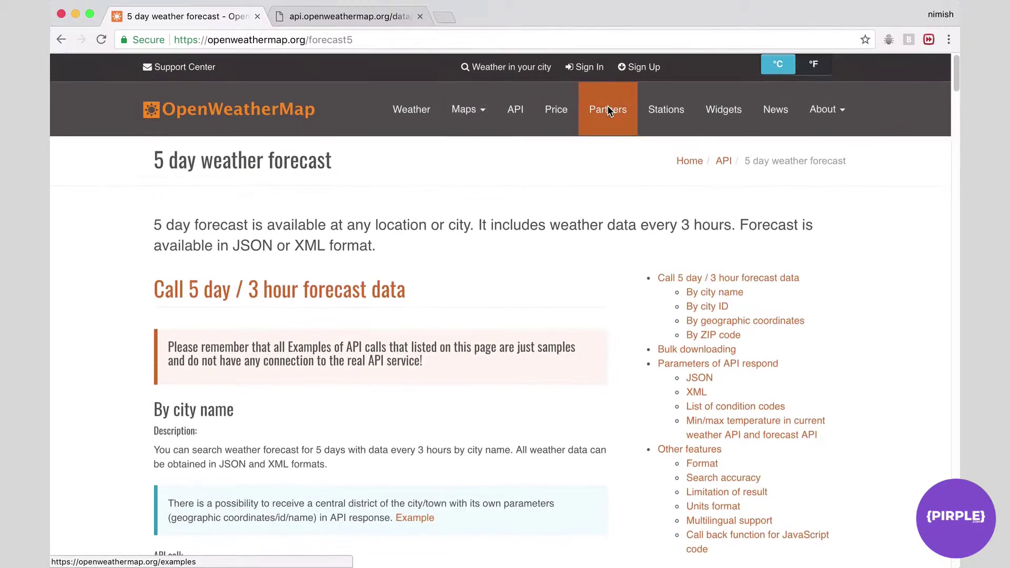
click(584, 71)
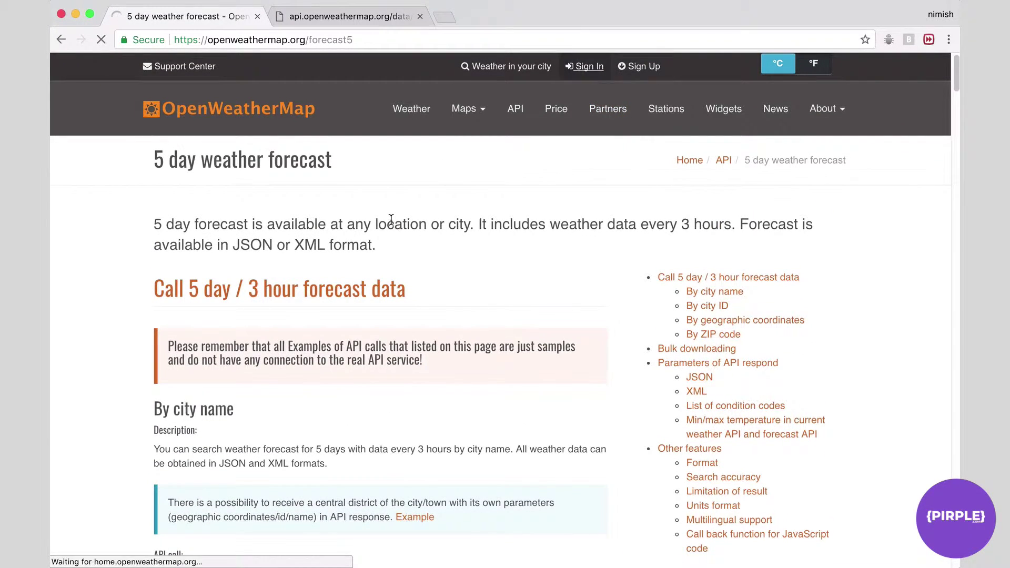
click(233, 306)
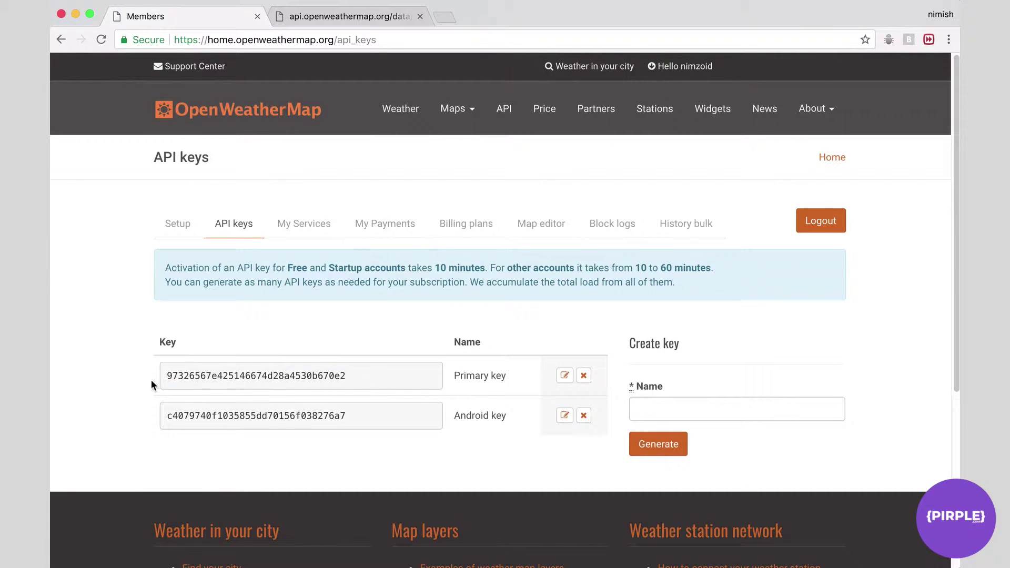
double_click(170, 374)
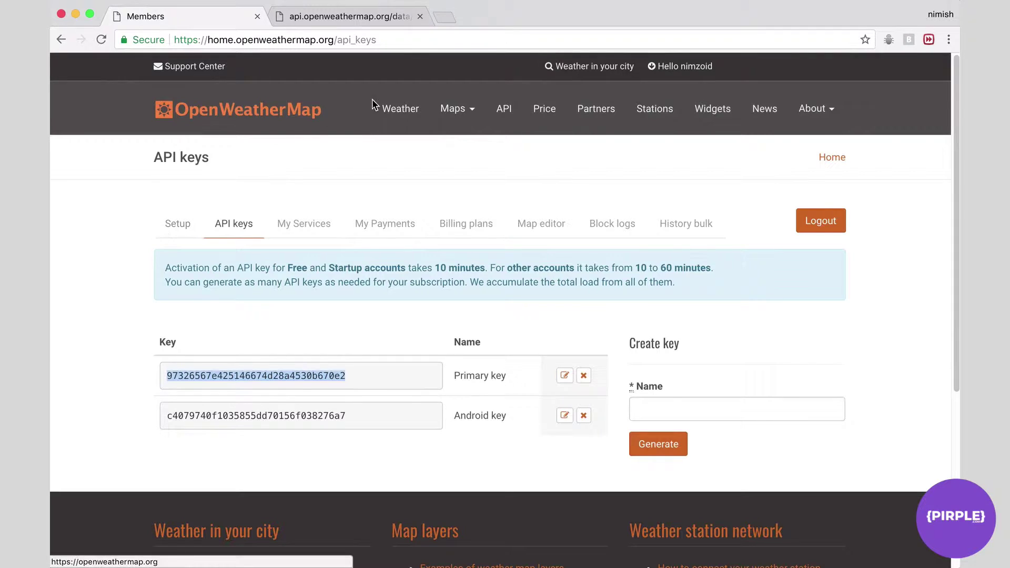
Return the documentation tab to the 5 day forecast page, paste the API key after appid= in the request URL, and send the request
click(61, 40)
click(61, 40)
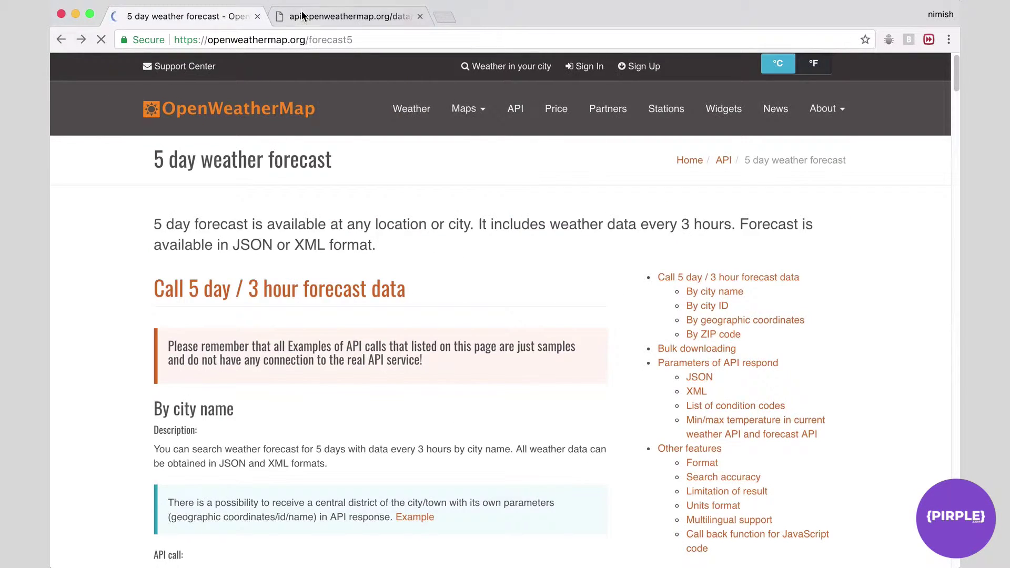
key(ctrl+Tab)
click(489, 41)
key(super+v)
key(Return)
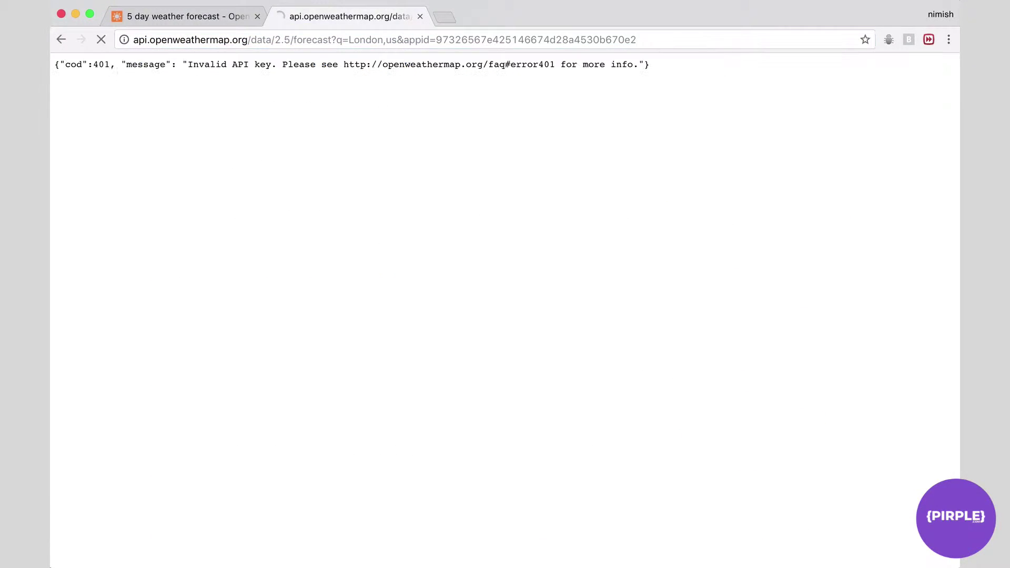
Examine the JSON forecast response for London,us from beginning to end
scroll(409, 254, down, 2)
scroll(410, 255, up, 2)
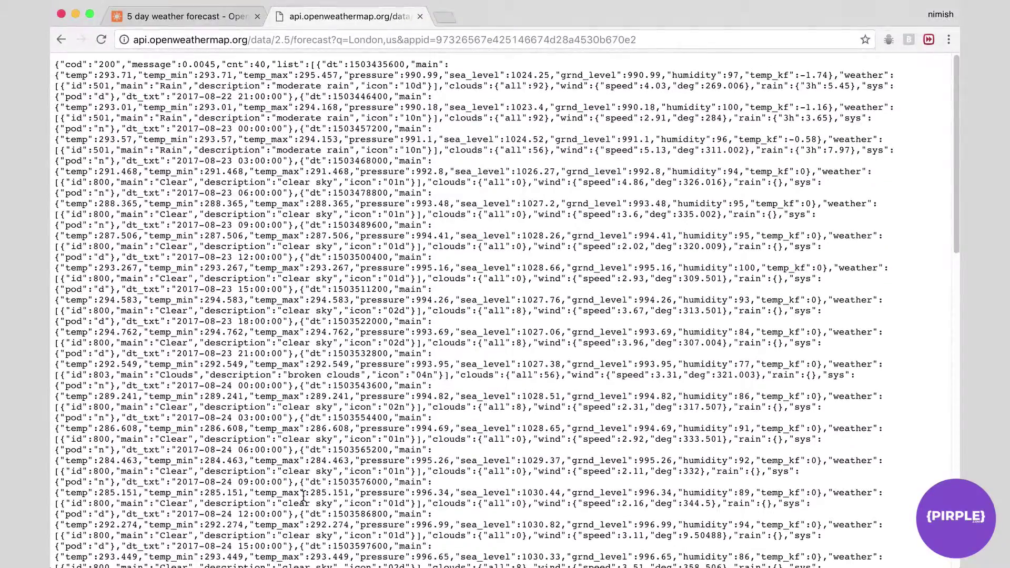
scroll(304, 495, down, 15)
scroll(303, 495, up, 15)
drag(58, 64, 683, 542)
click(607, 389)
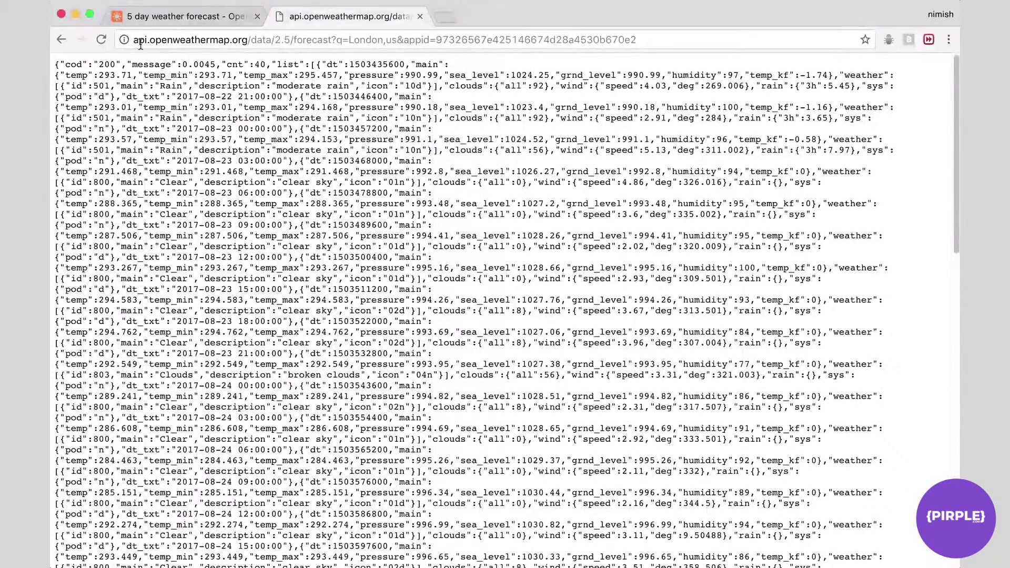
Examine the parts of the request URL, focusing on the appid parameter and its key value
click(137, 41)
click(669, 40)
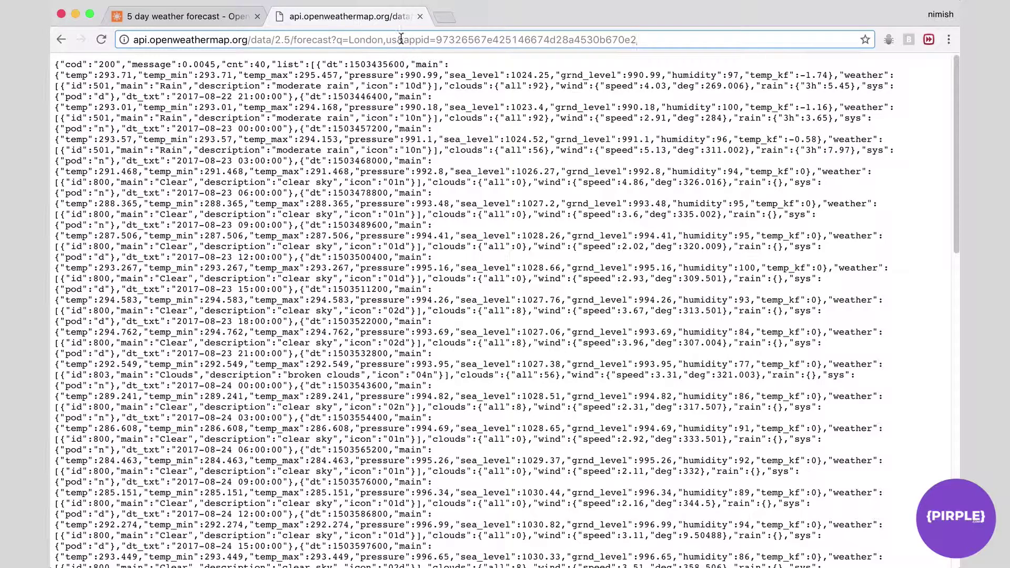
mouse_move(398, 39)
mouse_down()
mouse_move(657, 44)
mouse_move(407, 39)
mouse_up()
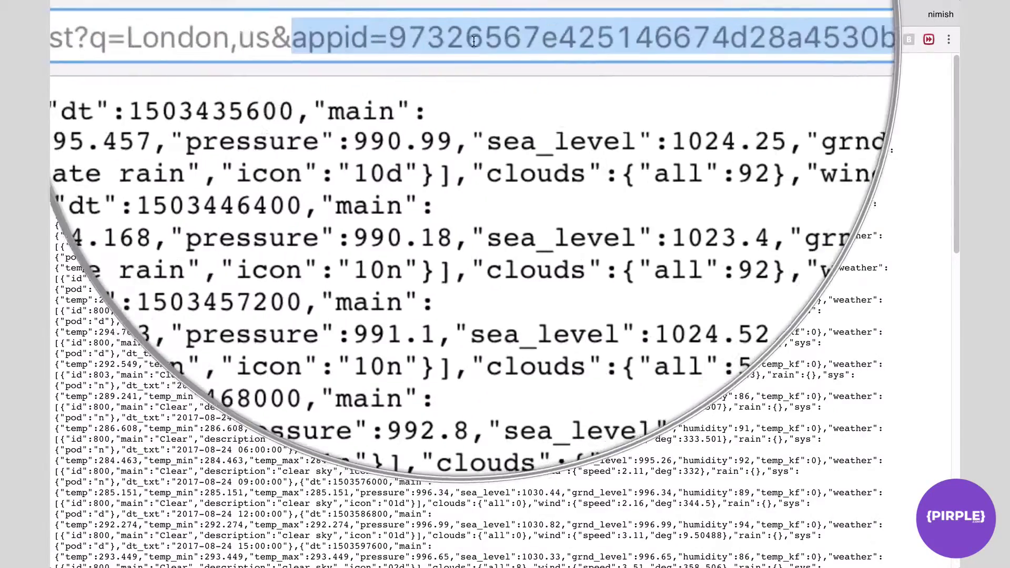
double_click(504, 40)
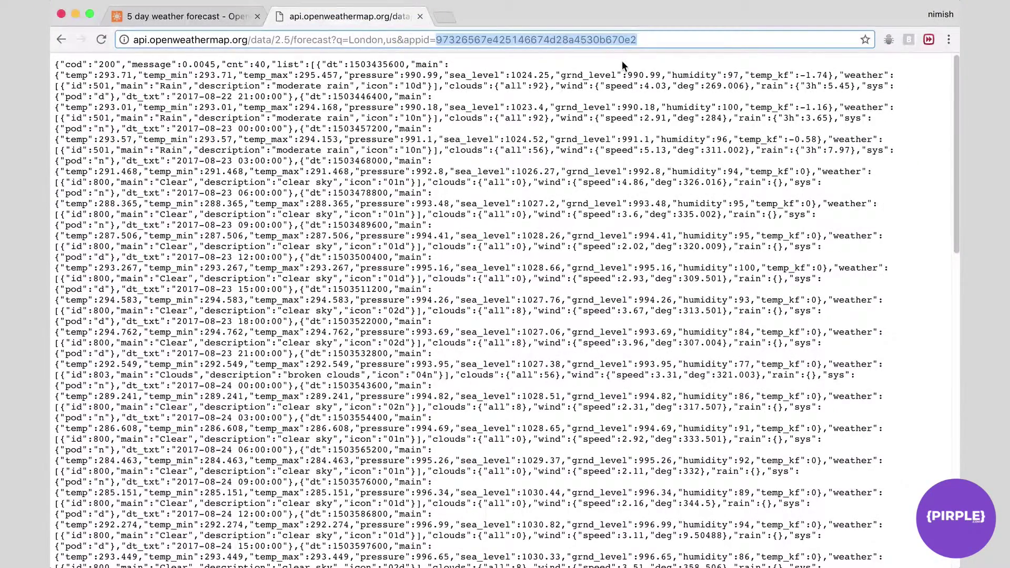
Try sending the request with the endpoint misspelled as forcast
click(314, 40)
key(BackSpace)
key(Return)
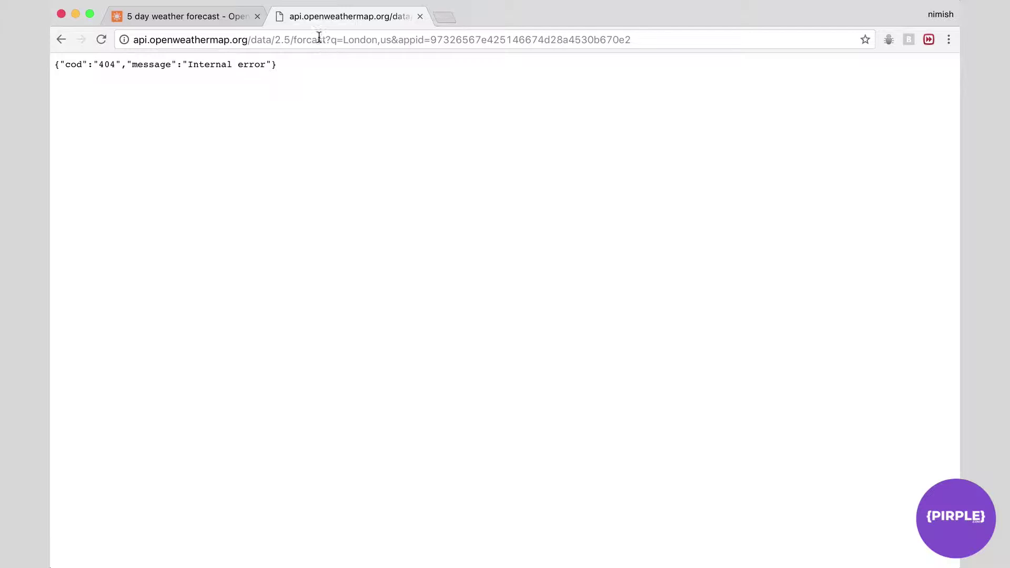
Correct the endpoint spelling to forecast and resend the request
click(310, 40)
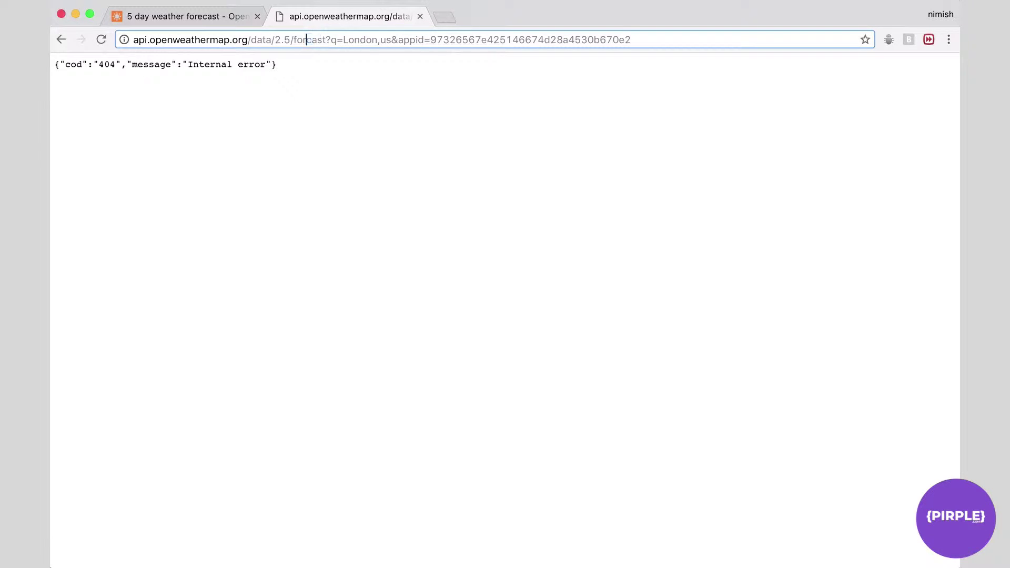
text(e)
key(Return)
double_click(312, 40)
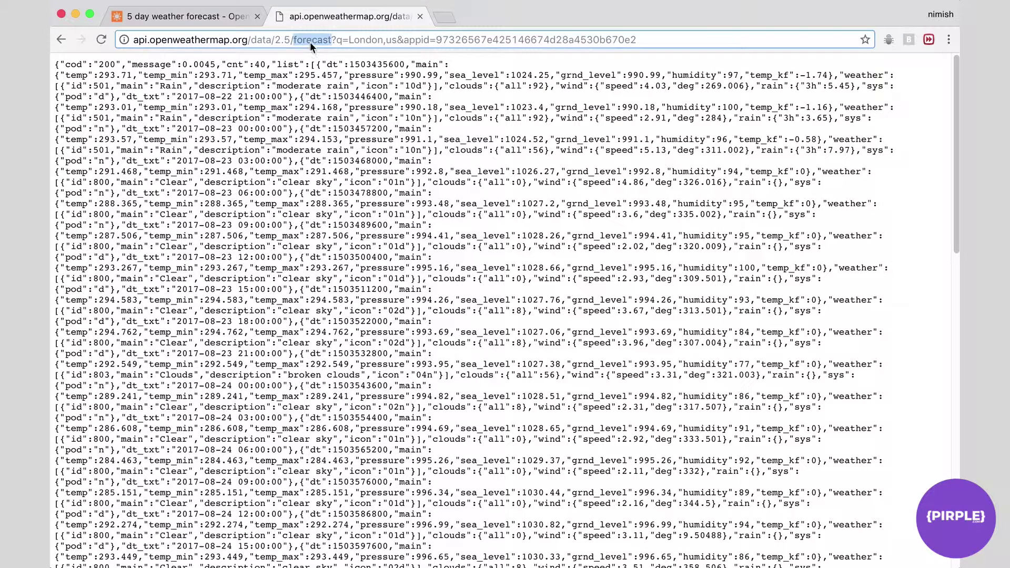
key(super+a)
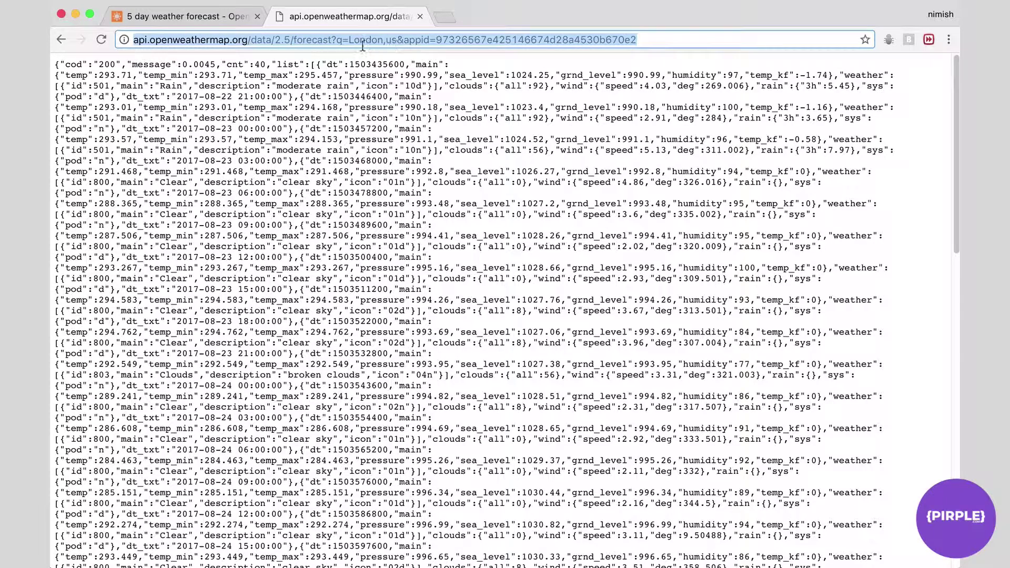
click(377, 128)
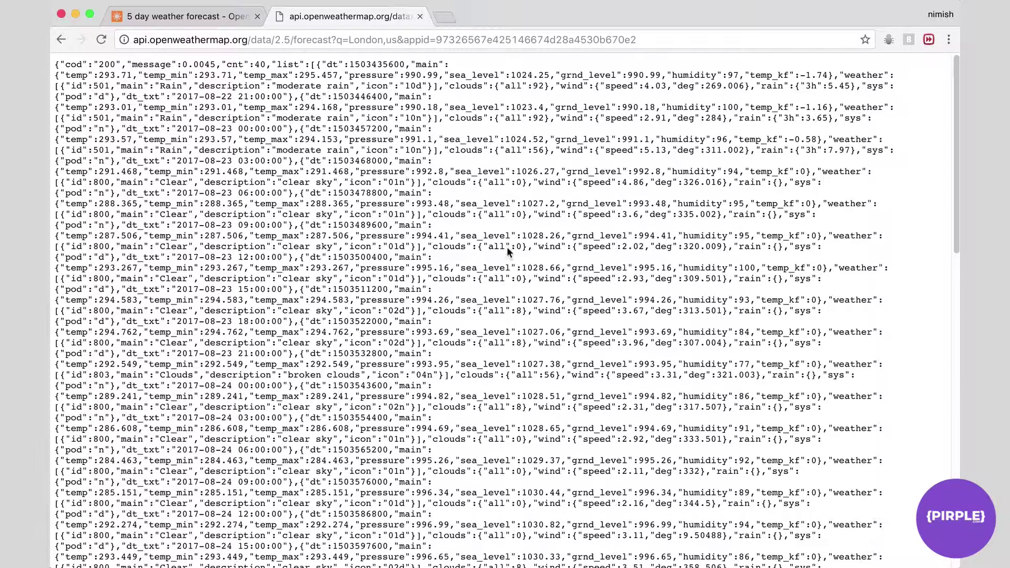
Review the sample XML response of the documentation's city-name example call and close its tab
click(212, 17)
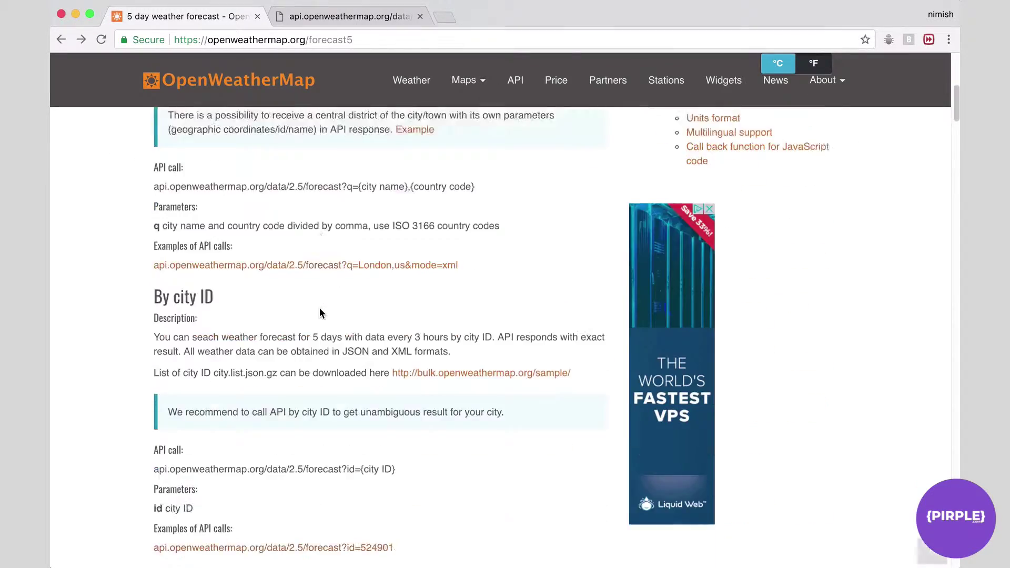
scroll(320, 314, down, 4)
scroll(320, 313, up, 2)
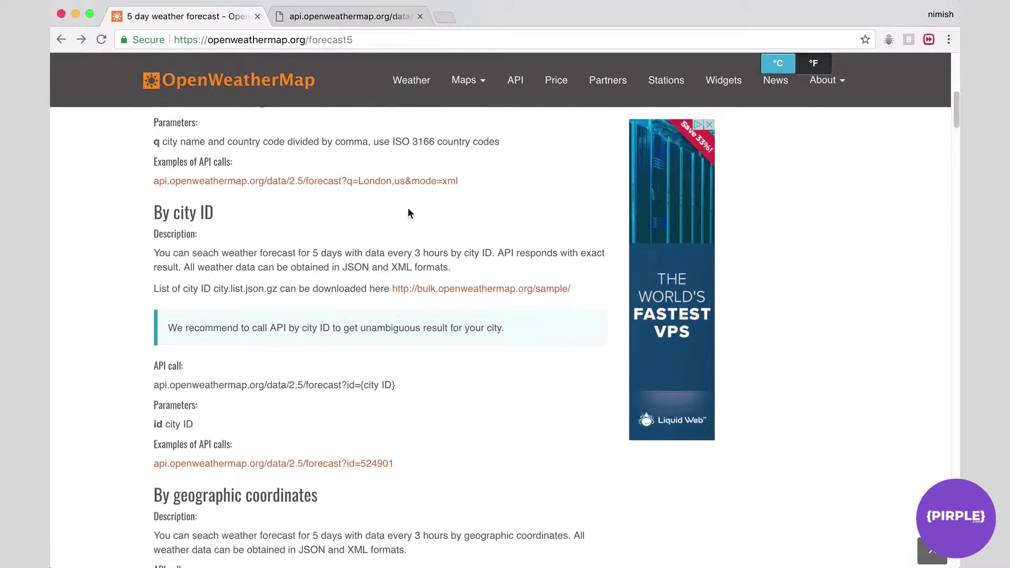
scroll(408, 212, up, 1)
click(366, 202)
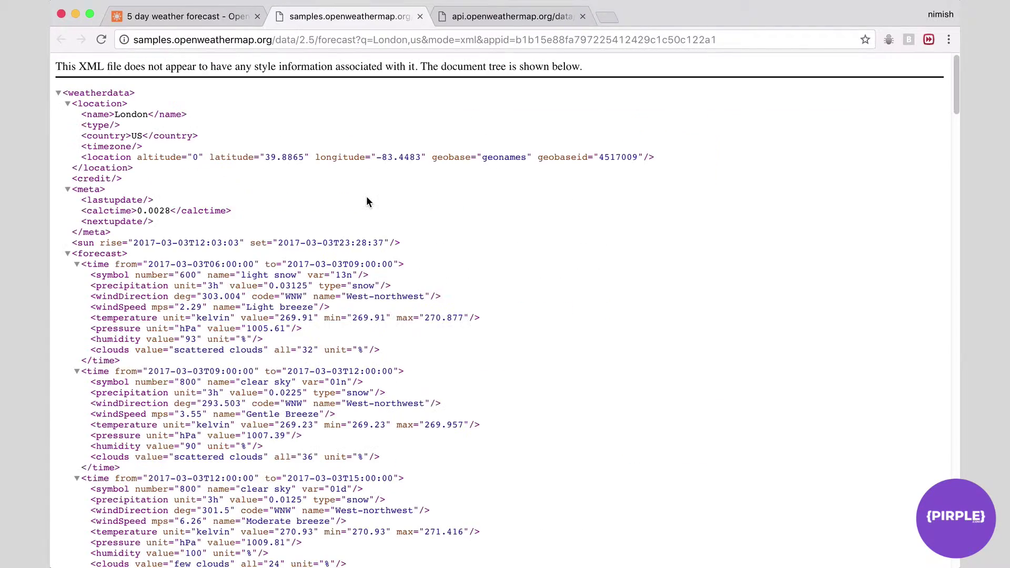
scroll(258, 259, down, 10)
scroll(258, 261, up, 12)
click(421, 17)
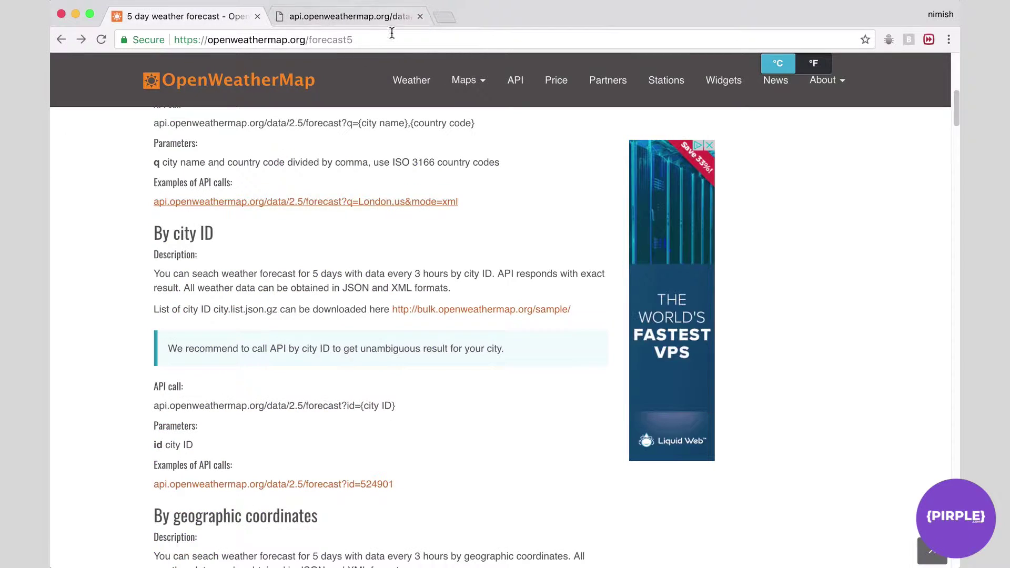
Search for json formatter in a new tab and open the JSON Formatter & Validator site, ready for input in JSON Data/URL
click(447, 17)
text(json)
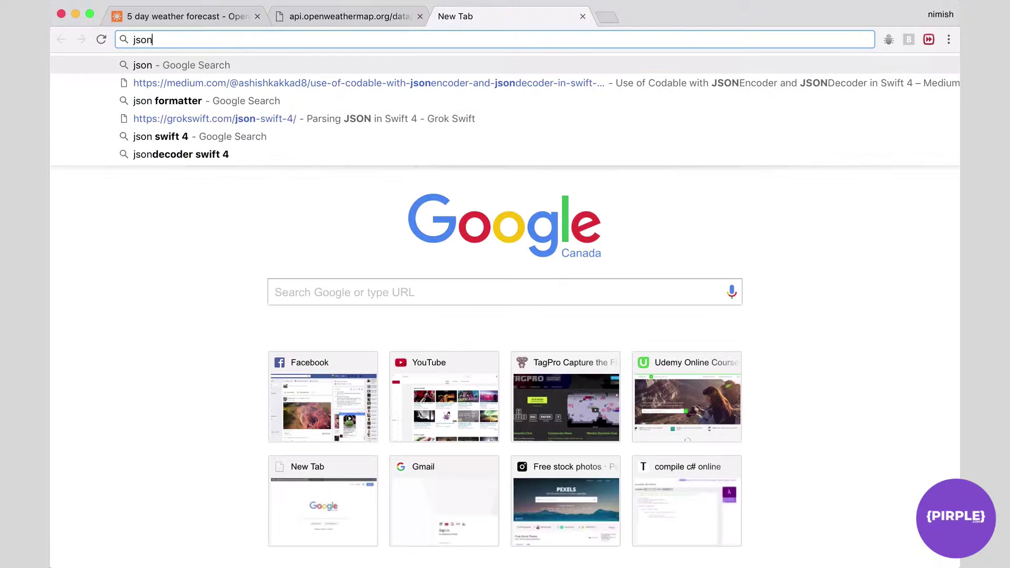
key(Down)
key(Down)
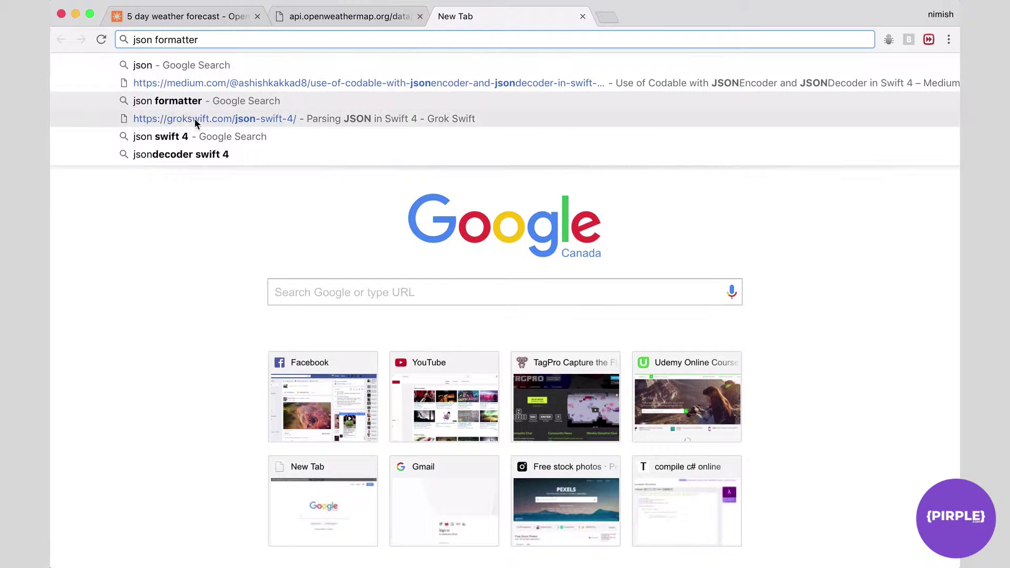
click(178, 101)
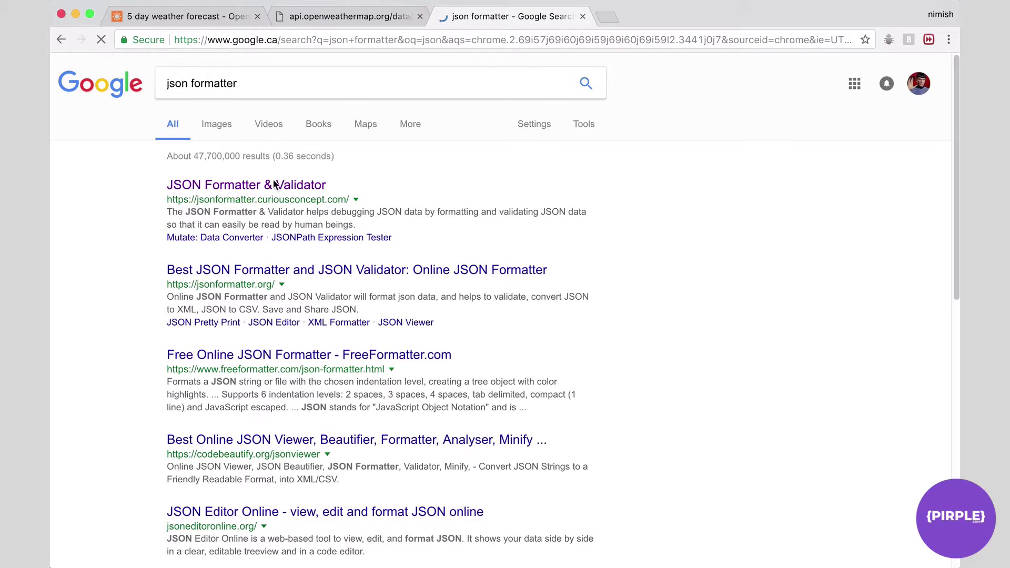
click(226, 191)
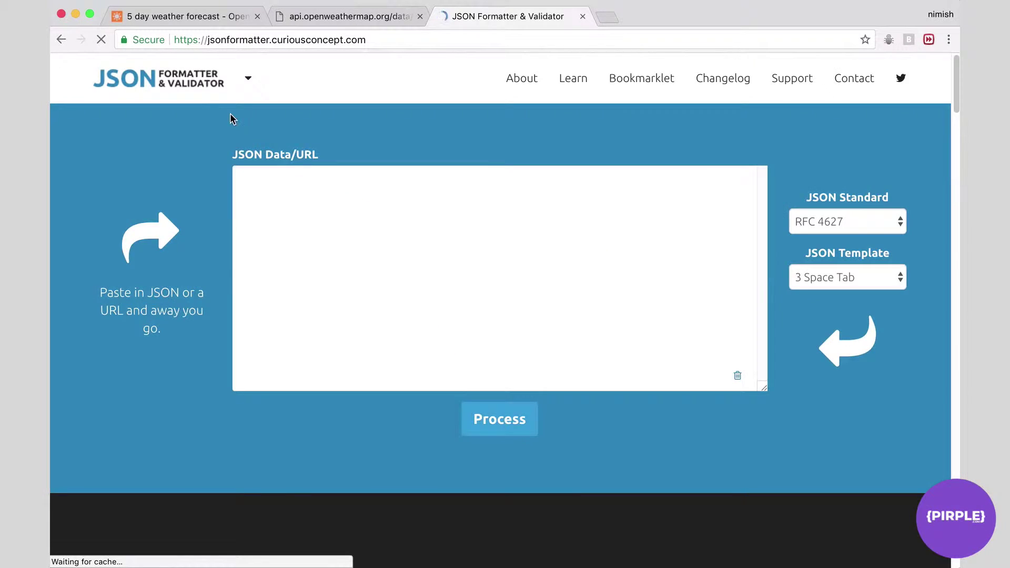
click(387, 39)
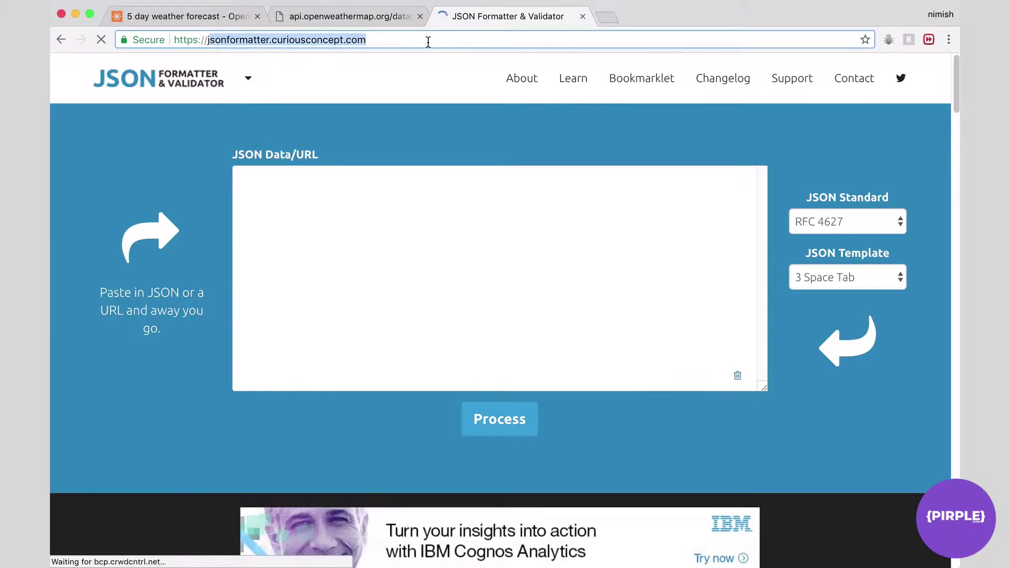
key(Right)
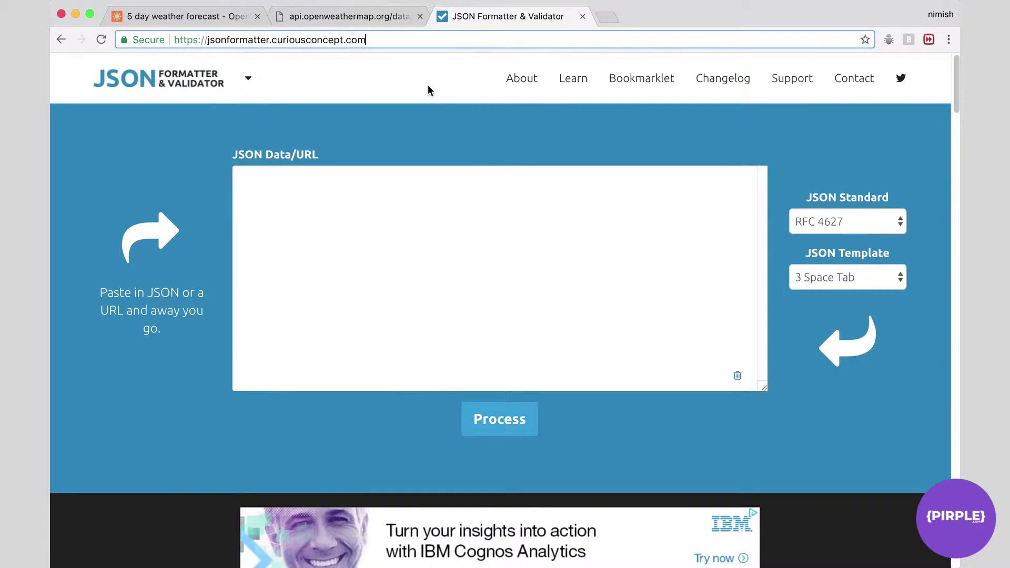
click(325, 226)
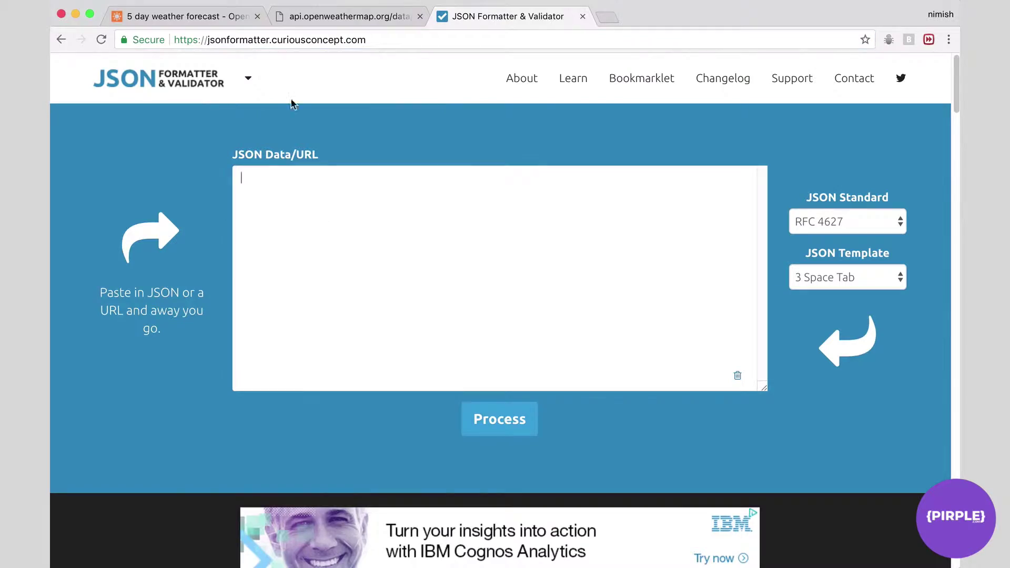
Go back to the London,us forecast response and look over its unformatted JSON text
click(347, 16)
drag(216, 107, 559, 509)
click(427, 236)
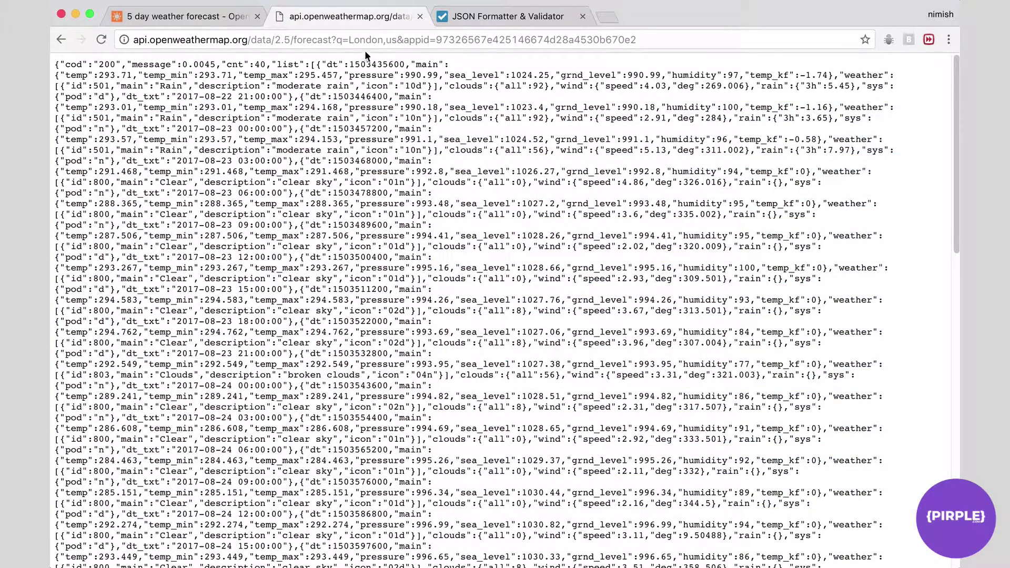
Copy the London,us forecast request URL, including its API key, into JSON Data/URL on the formatter site and process it
click(374, 39)
key(ctrl+c)
click(508, 16)
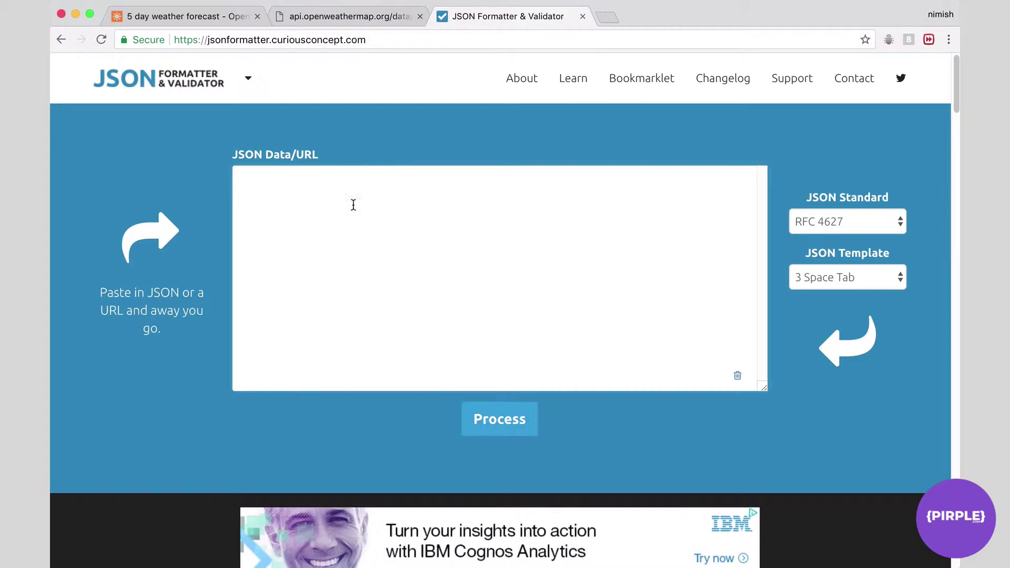
key(ctrl+v)
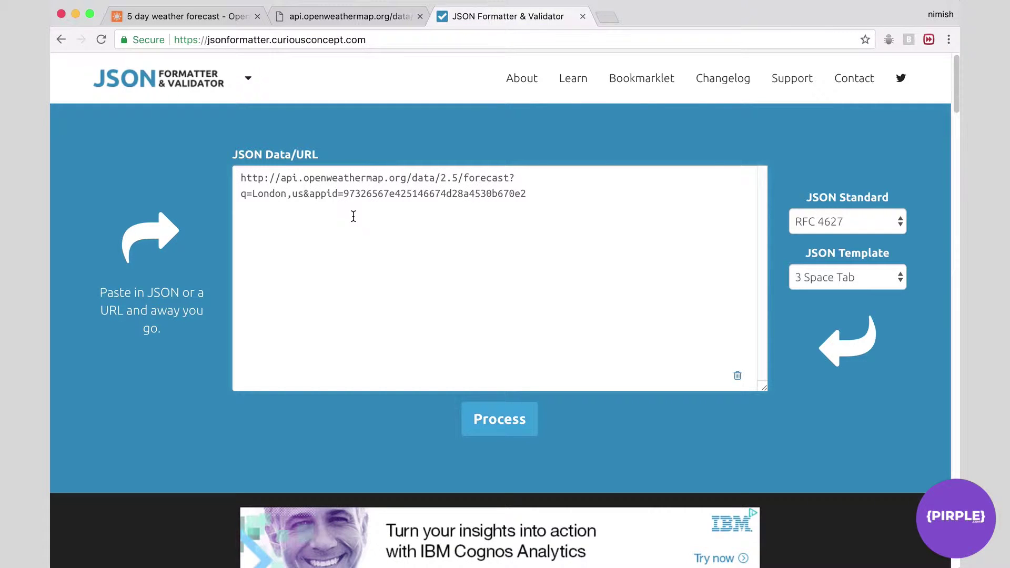
click(487, 413)
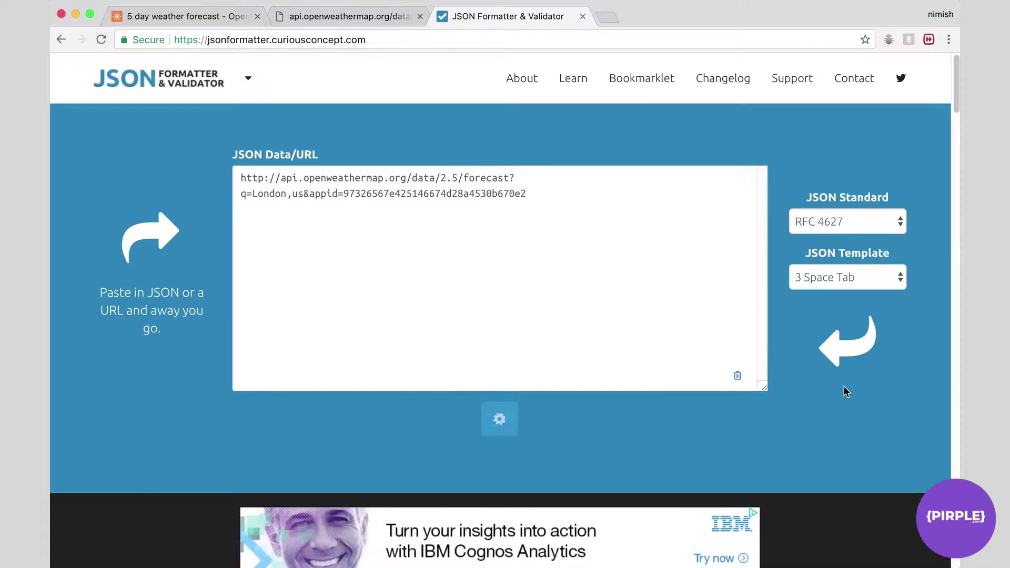
Look through the formatted JSON result, collapsing and re-expanding its nodes, and return to the start of the data
scroll(846, 392, down, 5)
scroll(534, 344, down, 8)
scroll(534, 342, down, 5)
scroll(535, 342, up, 5)
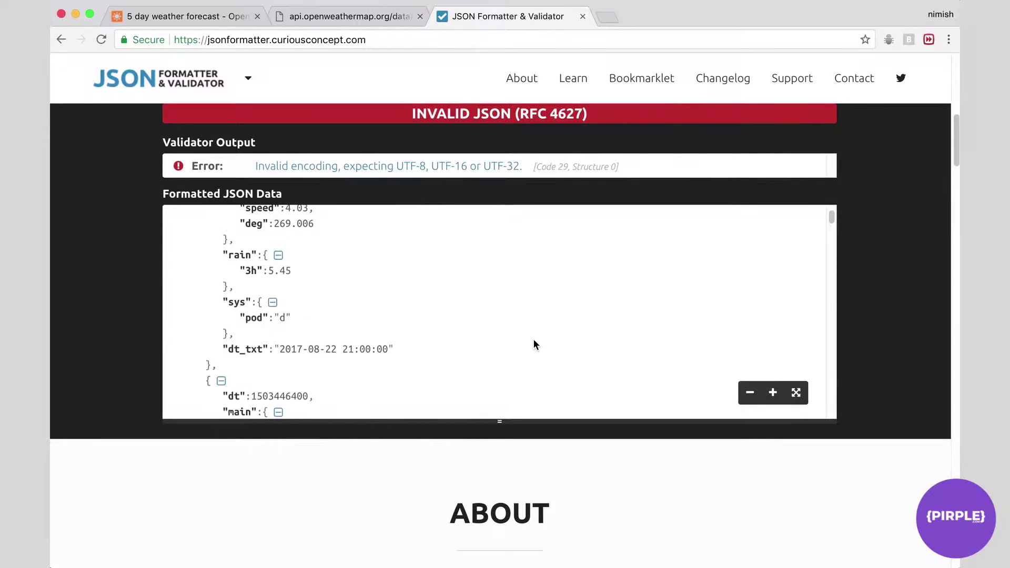
click(750, 394)
click(773, 393)
click(773, 393)
scroll(911, 286, up, 3)
scroll(382, 383, down, 10)
scroll(382, 383, up, 5)
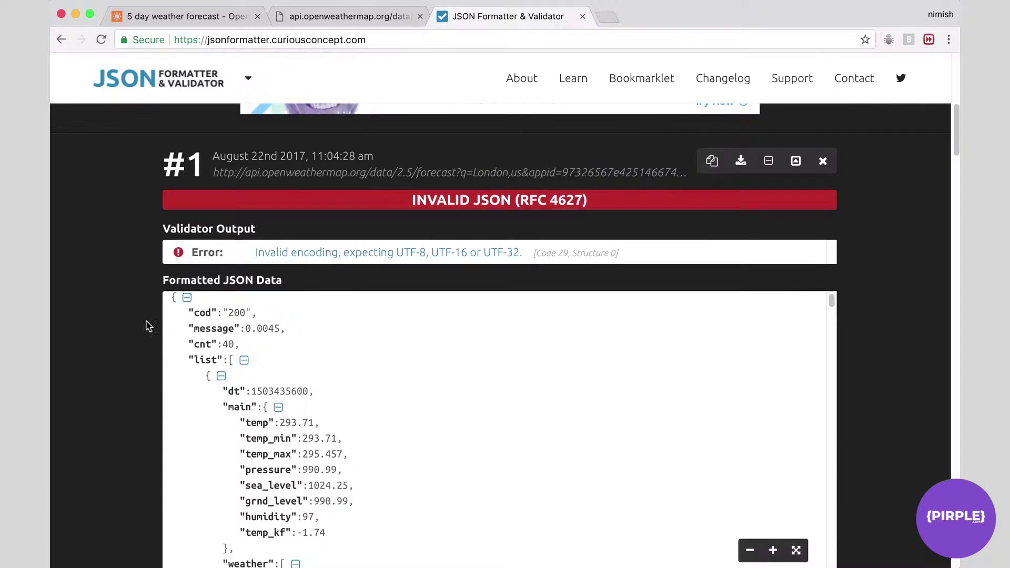
Examine the root object's opening brace and its cod and message key-value pairs in the formatted JSON
drag(183, 315, 246, 316)
click(234, 336)
scroll(284, 362, down, 1)
scroll(208, 315, up, 1)
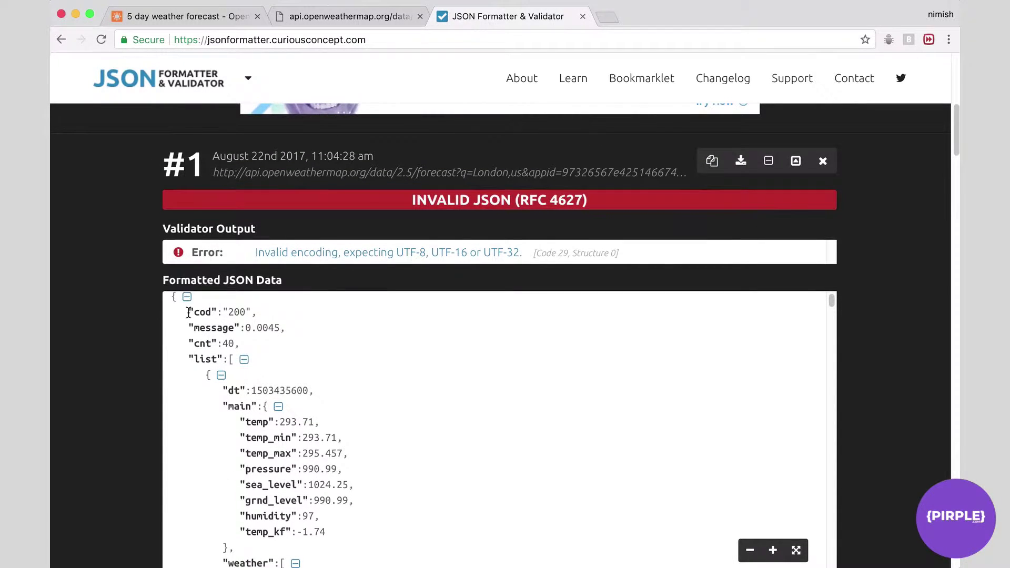
click(187, 297)
drag(171, 304, 225, 308)
click(186, 304)
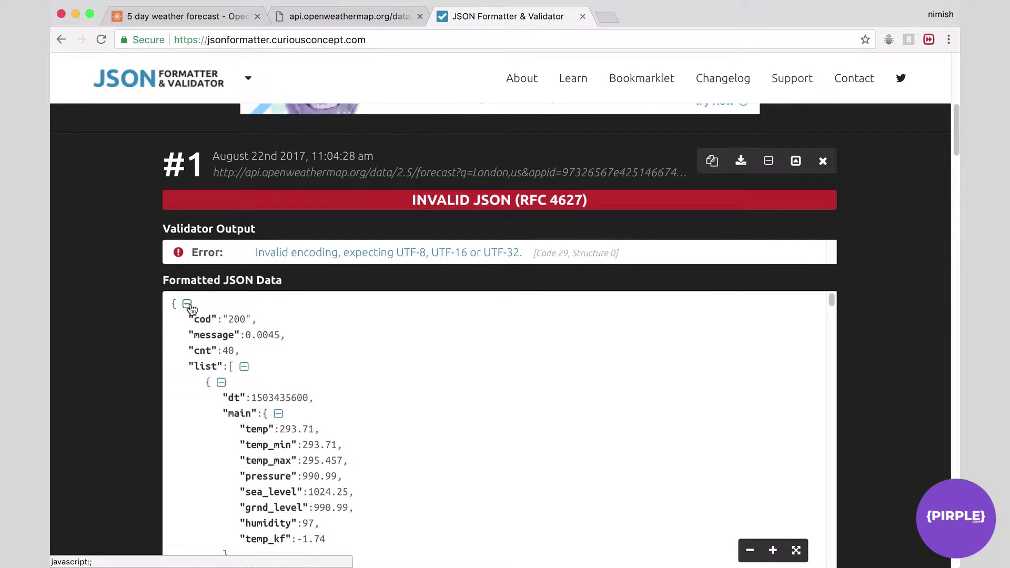
drag(190, 319, 273, 318)
click(203, 332)
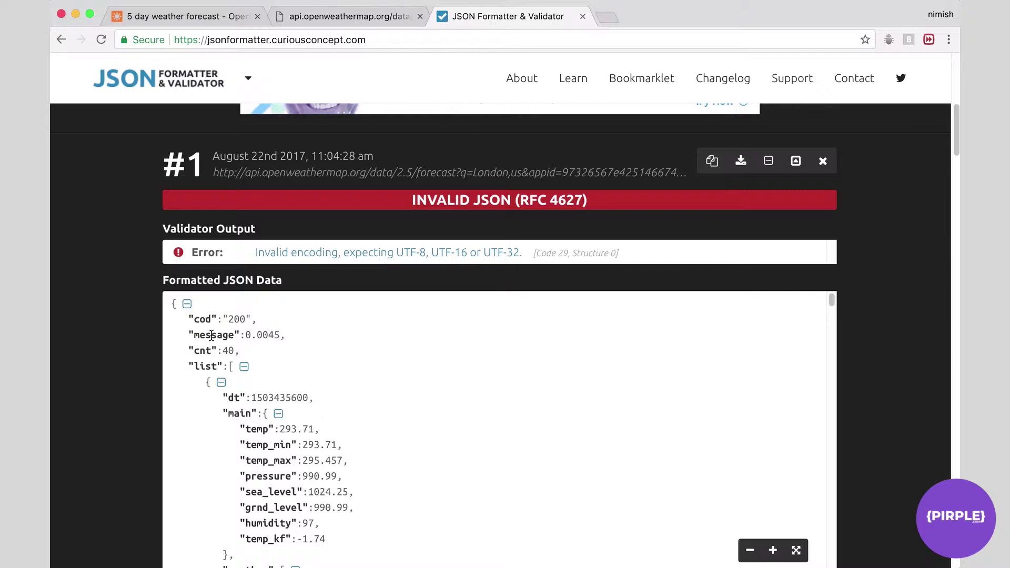
drag(190, 335, 286, 335)
click(294, 333)
scroll(237, 373, down, 1)
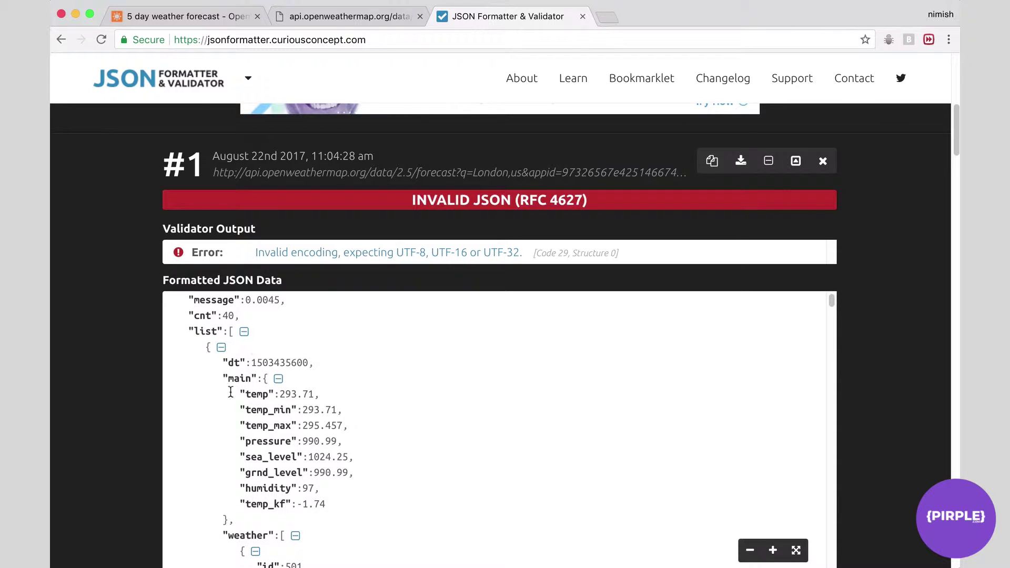
scroll(284, 357, up, 3)
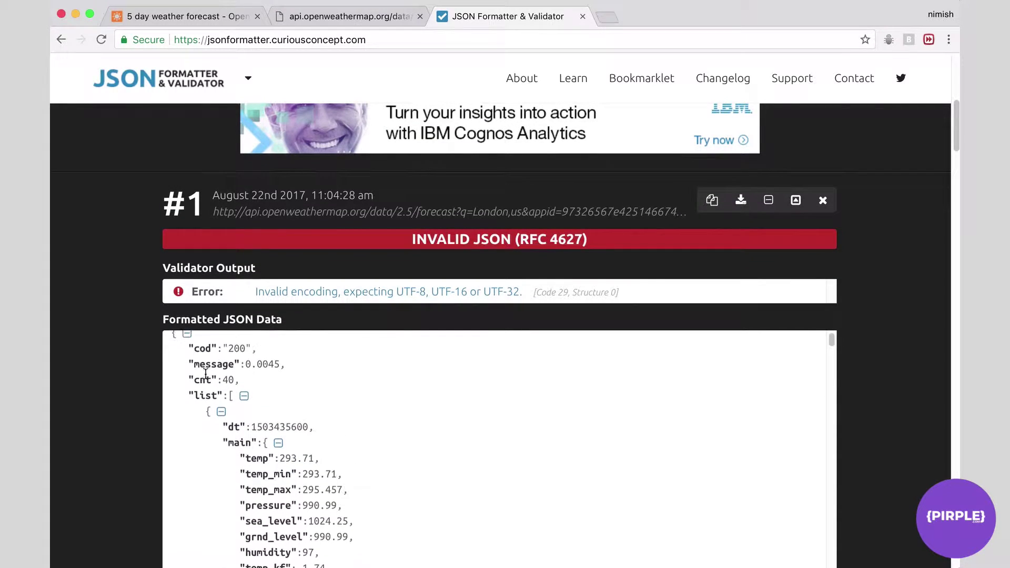
scroll(856, 334, down, 2)
scroll(338, 394, down, 1)
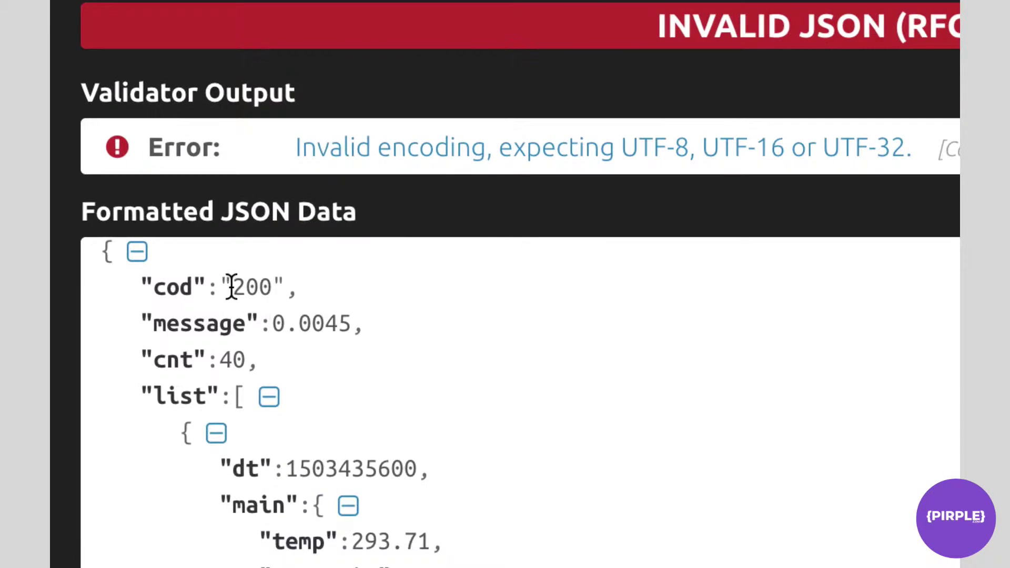
Examine the types of values held by the cod, message, cnt and list keys
drag(226, 290, 361, 318)
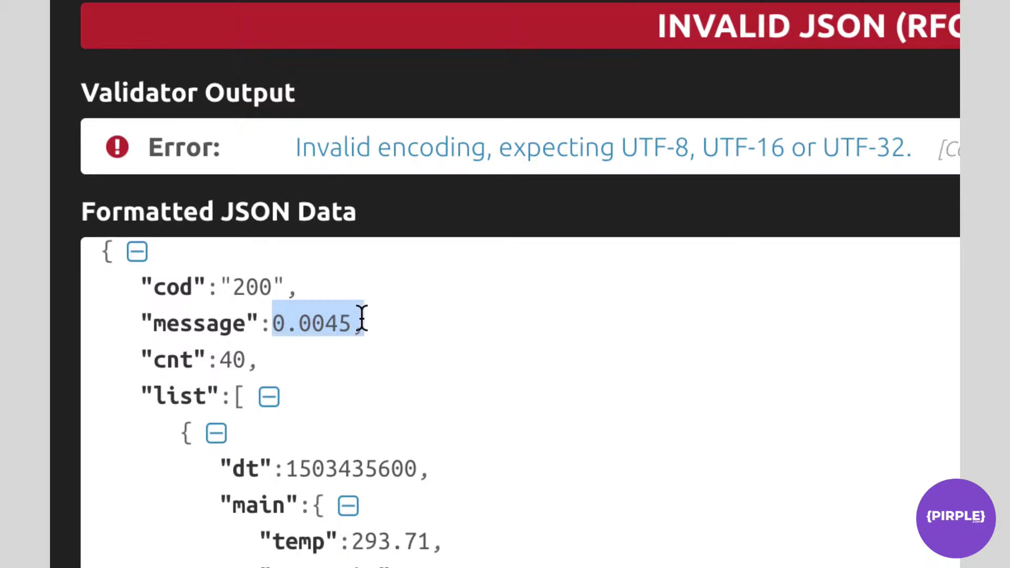
click(362, 319)
drag(212, 356, 247, 356)
click(246, 358)
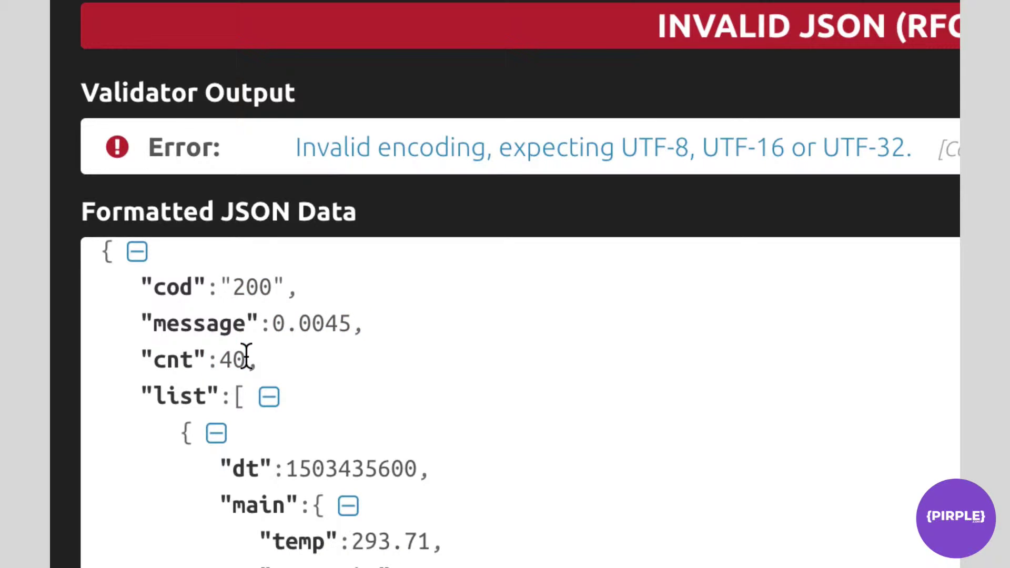
scroll(247, 358, down, 2)
scroll(246, 358, up, 2)
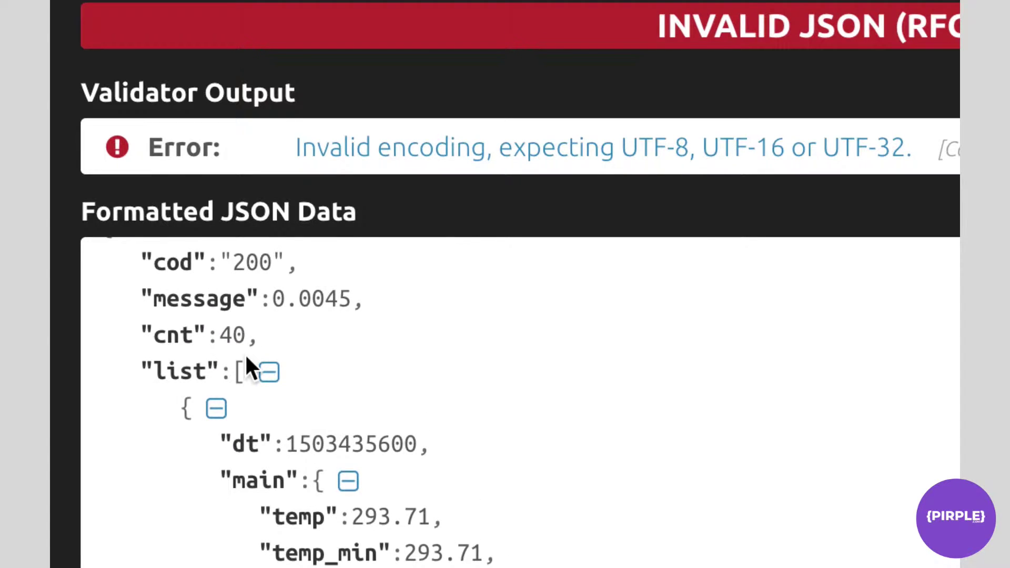
scroll(246, 358, down, 1)
scroll(246, 358, up, 2)
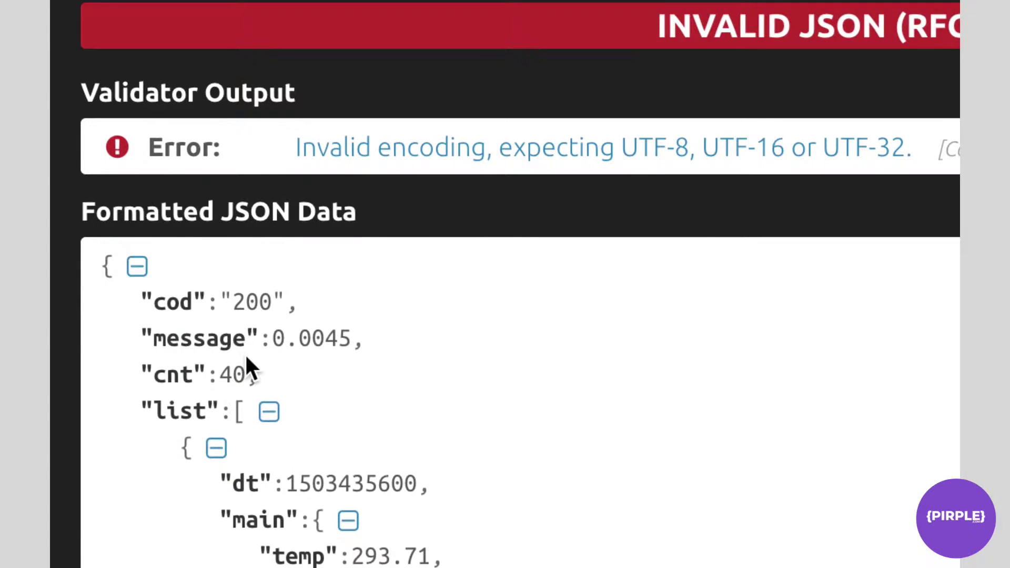
scroll(246, 359, down, 3)
drag(233, 253, 267, 289)
scroll(261, 258, up, 1)
scroll(261, 257, up, 2)
click(323, 351)
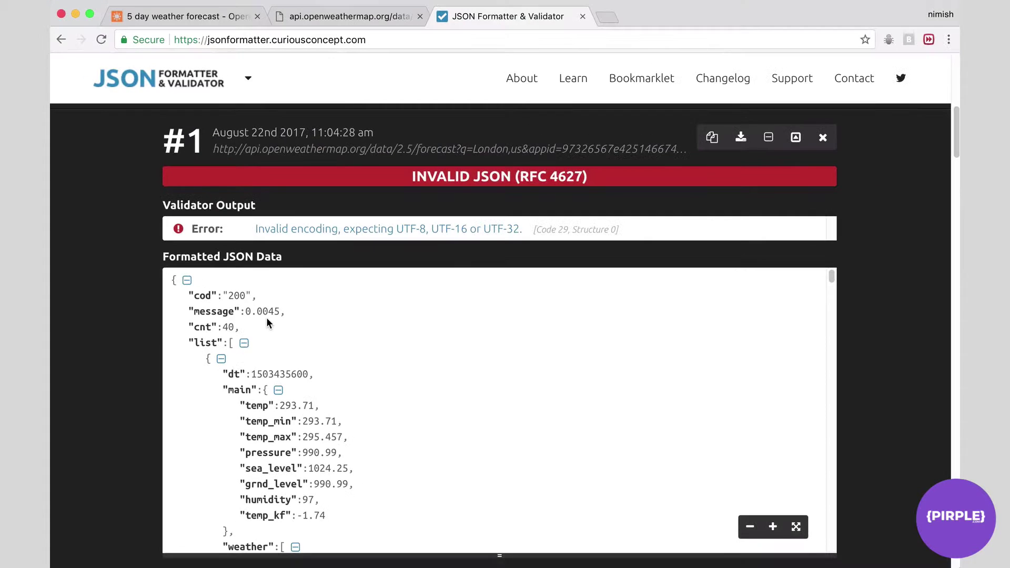
Collapse the list array and review the structure of the whole root object from opening to closing brace
scroll(316, 373, down, 1)
click(245, 330)
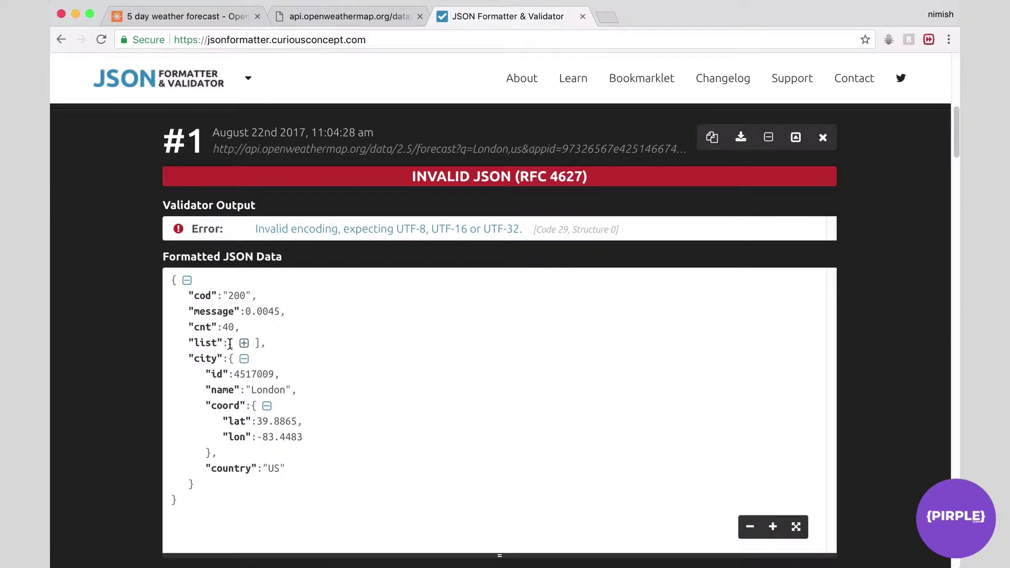
drag(230, 343, 277, 348)
click(273, 342)
drag(172, 280, 204, 504)
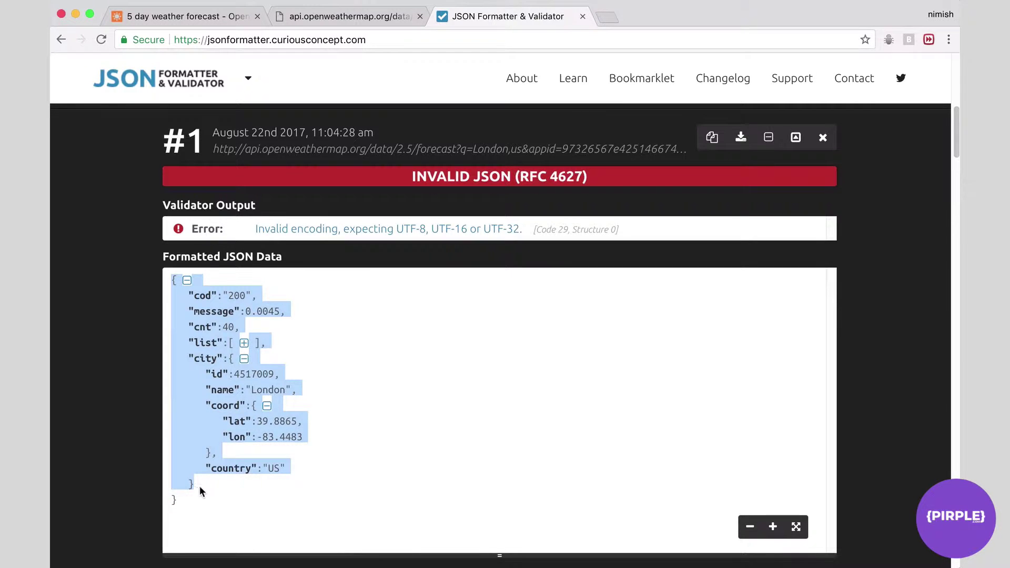
click(191, 506)
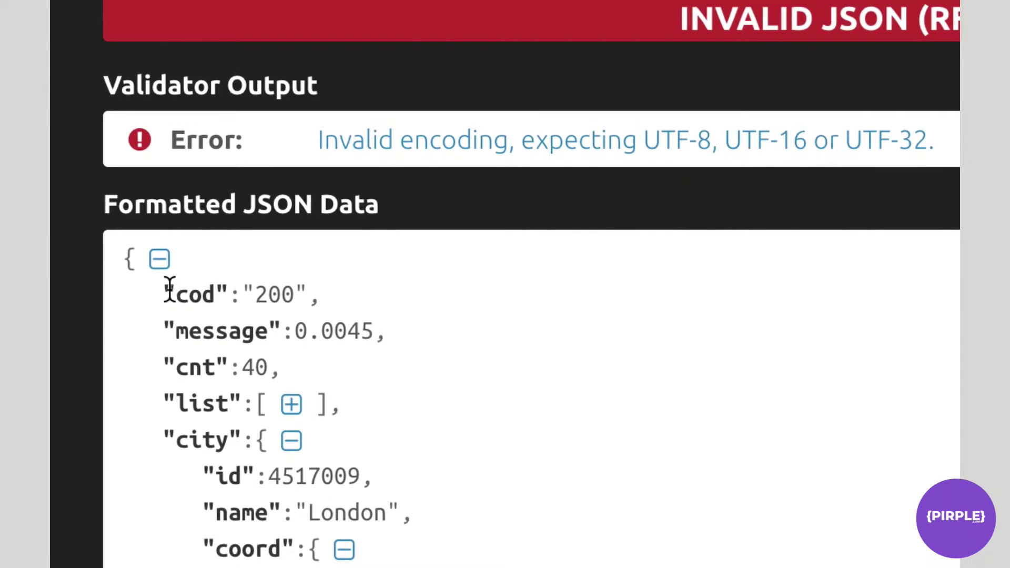
Examine the cod string, the message number and the nested city object with its coordinates
drag(189, 296, 309, 296)
click(205, 289)
click(220, 295)
click(309, 294)
drag(294, 331, 391, 335)
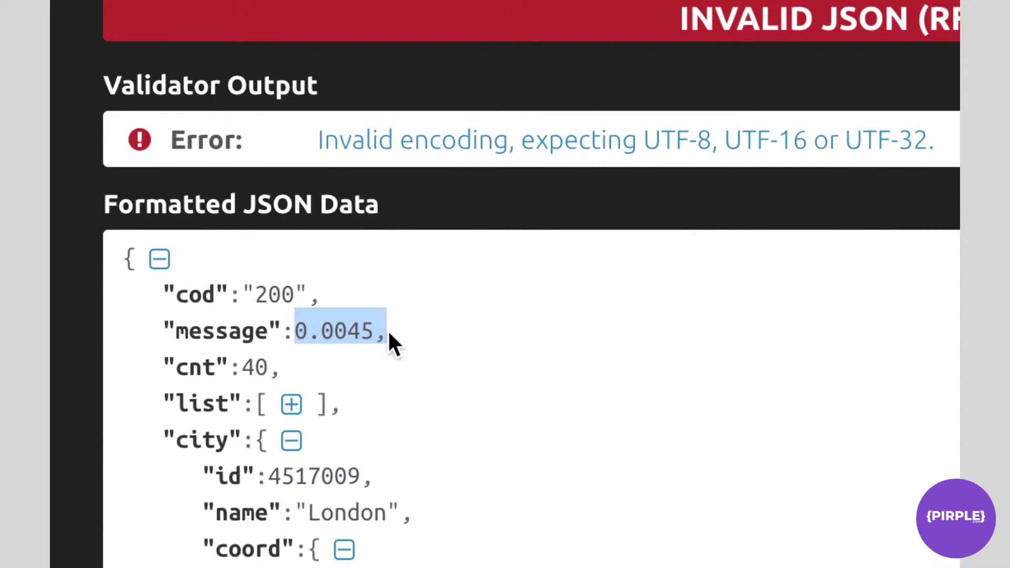
click(389, 334)
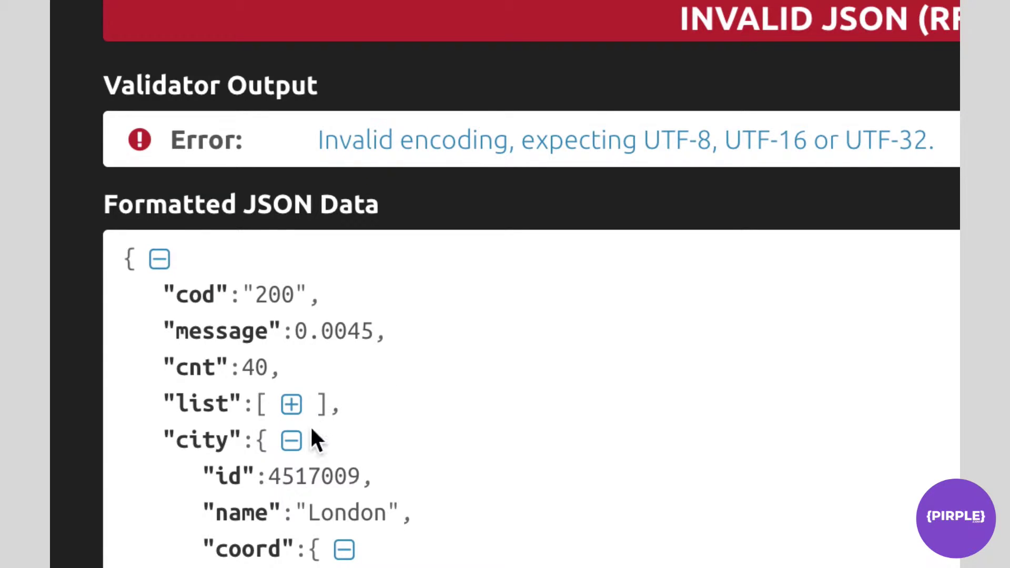
scroll(315, 428, down, 2)
scroll(309, 429, down, 1)
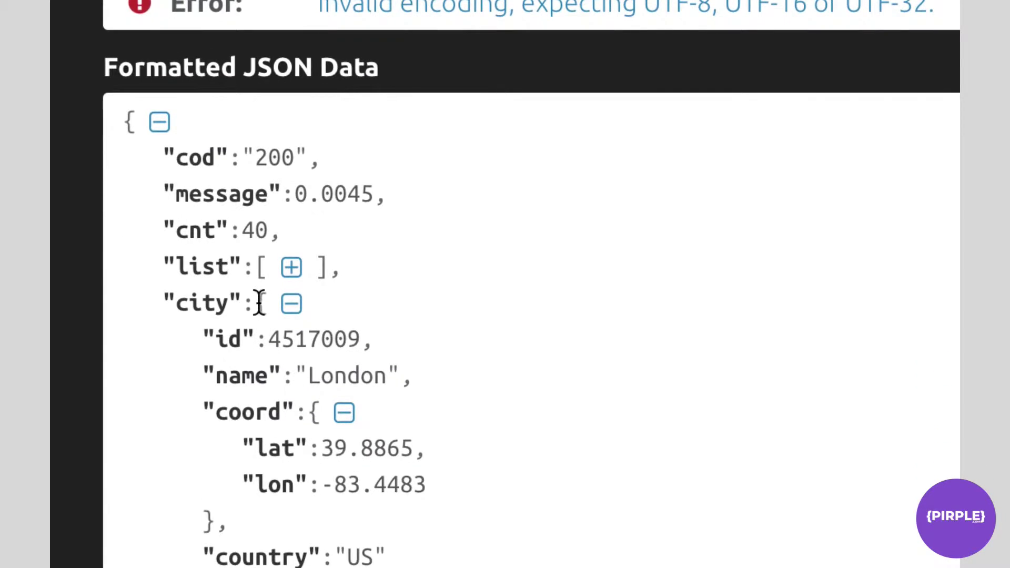
scroll(258, 303, down, 1)
drag(176, 293, 295, 511)
click(258, 293)
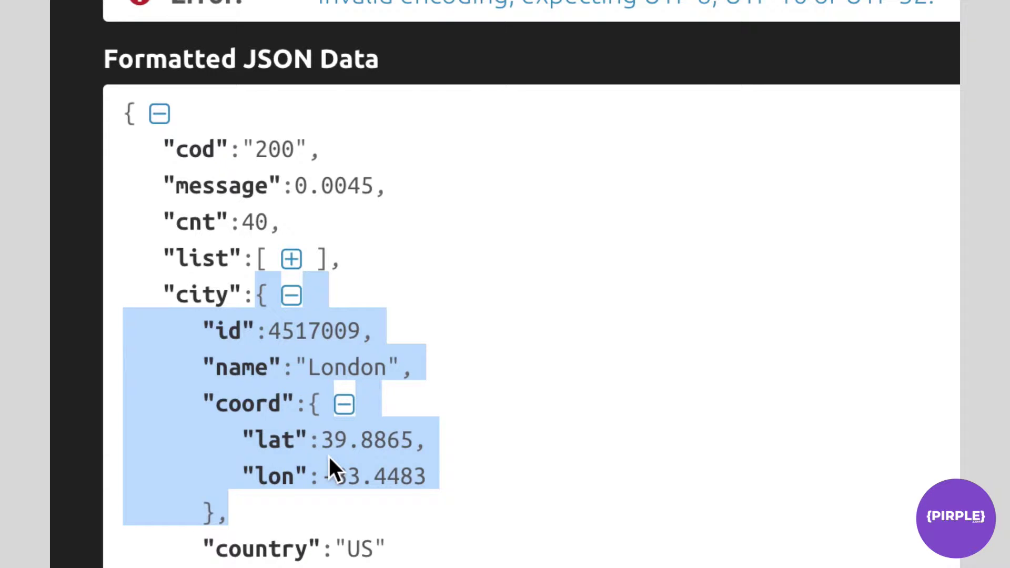
click(307, 275)
Expand the list array and examine its first object, including the nested main and weather data
click(291, 259)
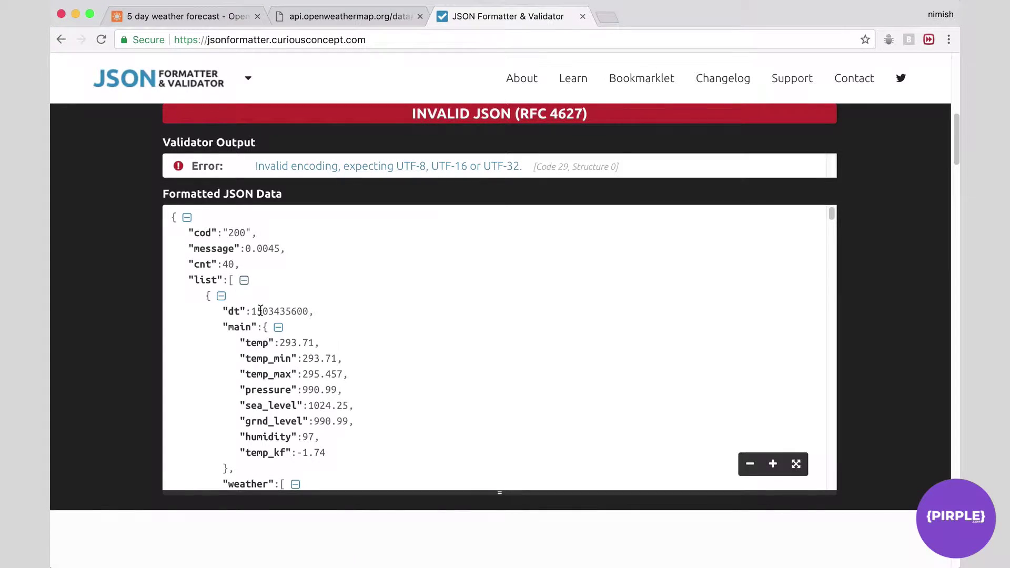
scroll(261, 310, down, 1)
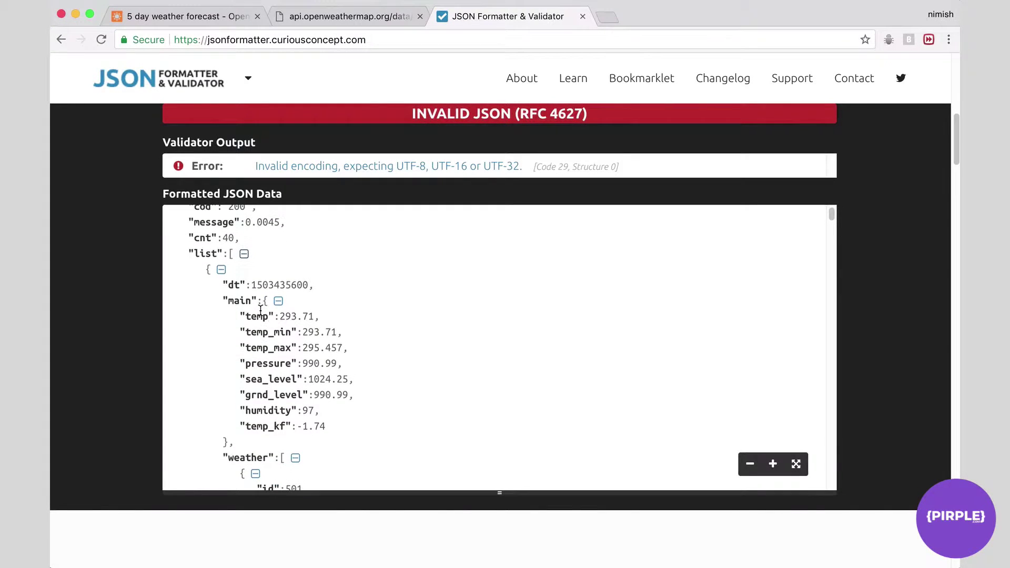
double_click(232, 253)
drag(207, 269, 273, 451)
click(264, 418)
scroll(288, 413, down, 3)
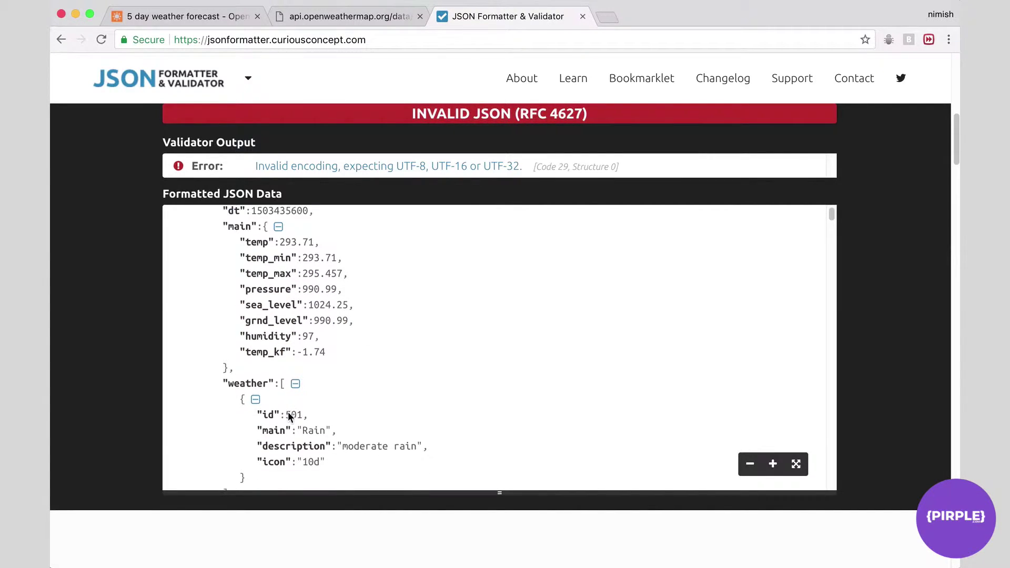
scroll(288, 415, up, 6)
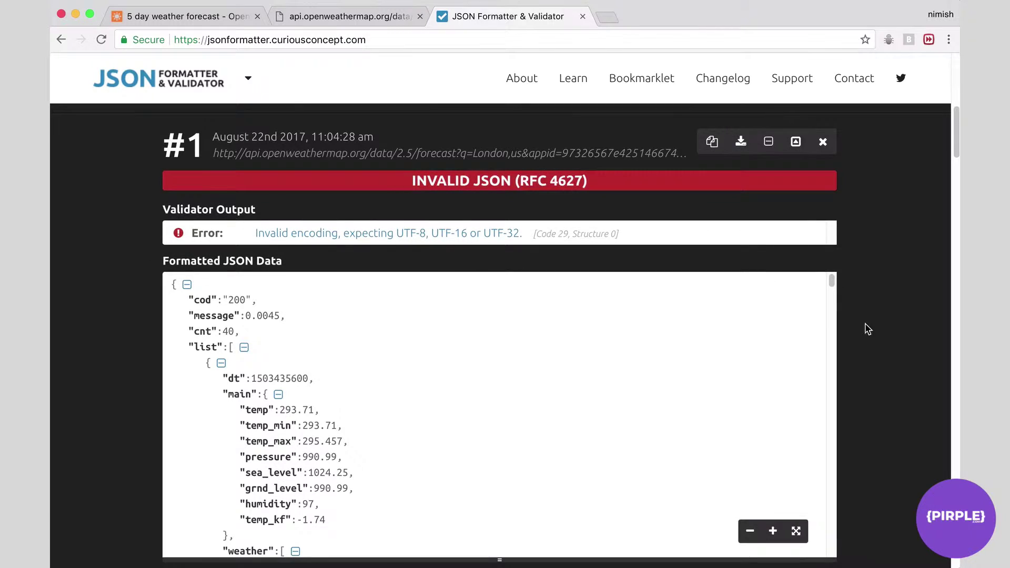
Compare the formatted JSON with the raw London,us forecast response and return to the formatter page
scroll(877, 334, down, 1)
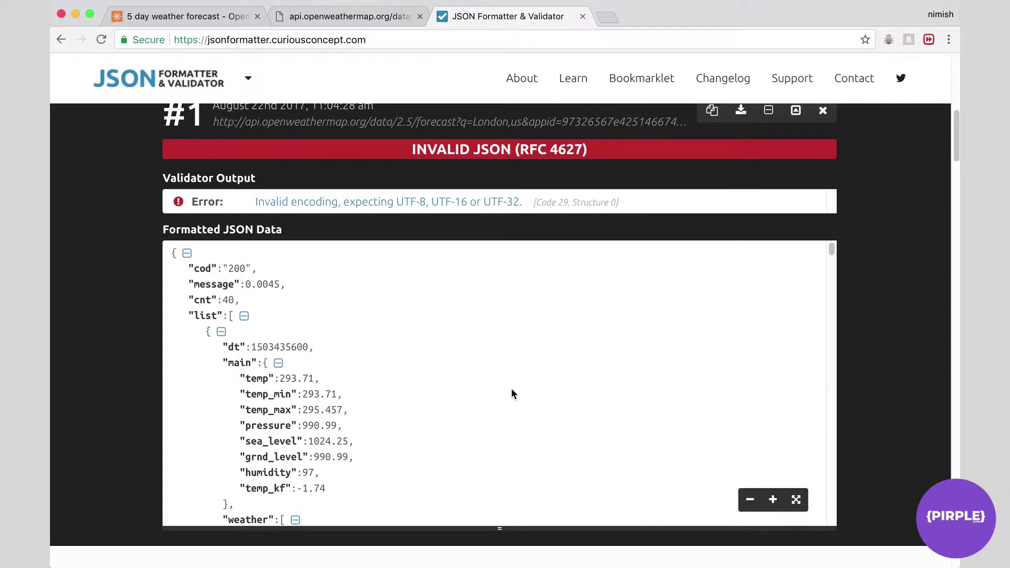
click(344, 17)
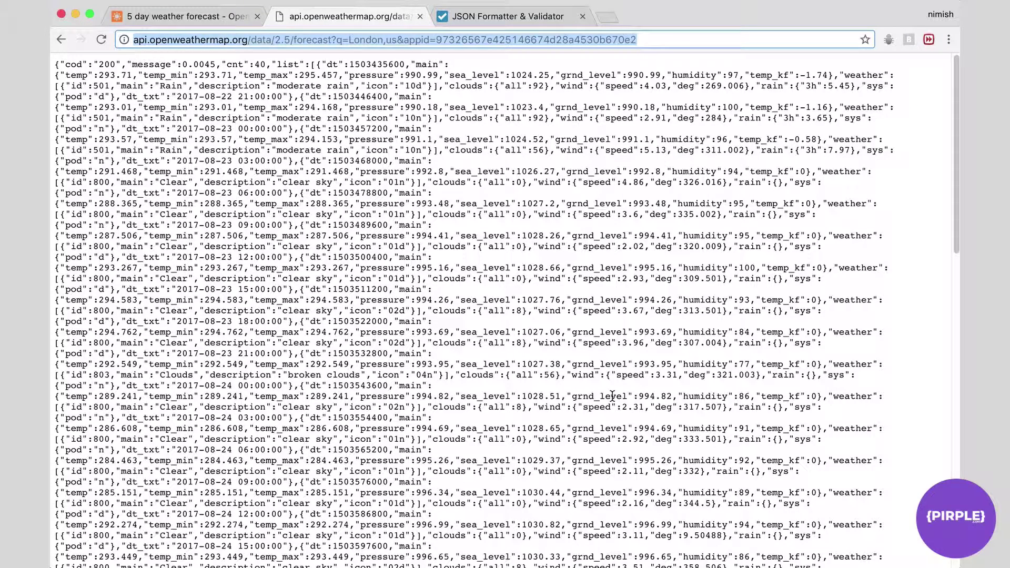
click(484, 16)
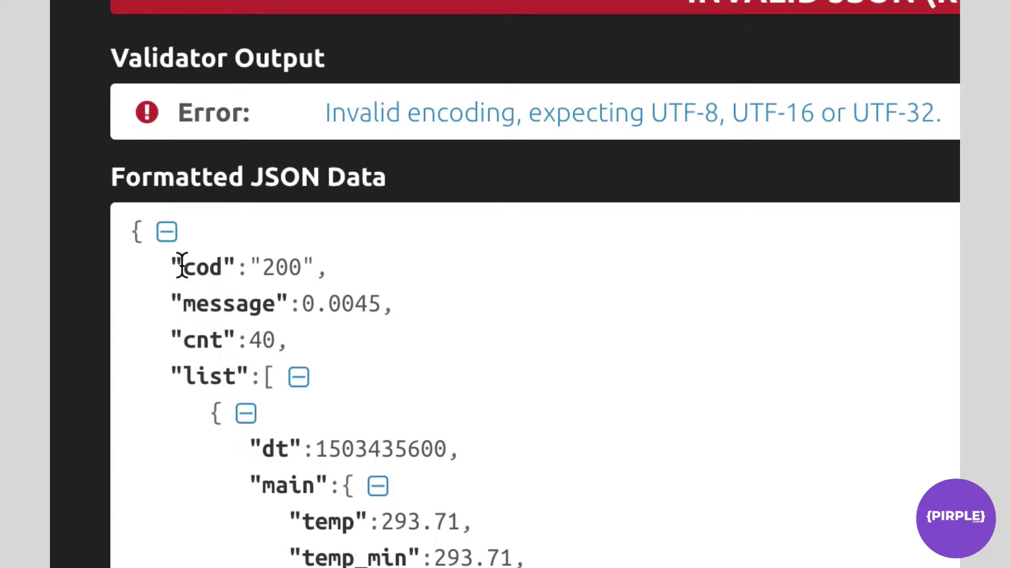
Examine the message entry in the formatted JSON as an example of a key-value pair
drag(170, 304, 357, 291)
click(394, 306)
click(312, 299)
click(263, 305)
drag(158, 304, 374, 300)
click(279, 302)
click(374, 300)
scroll(377, 303, down, 3)
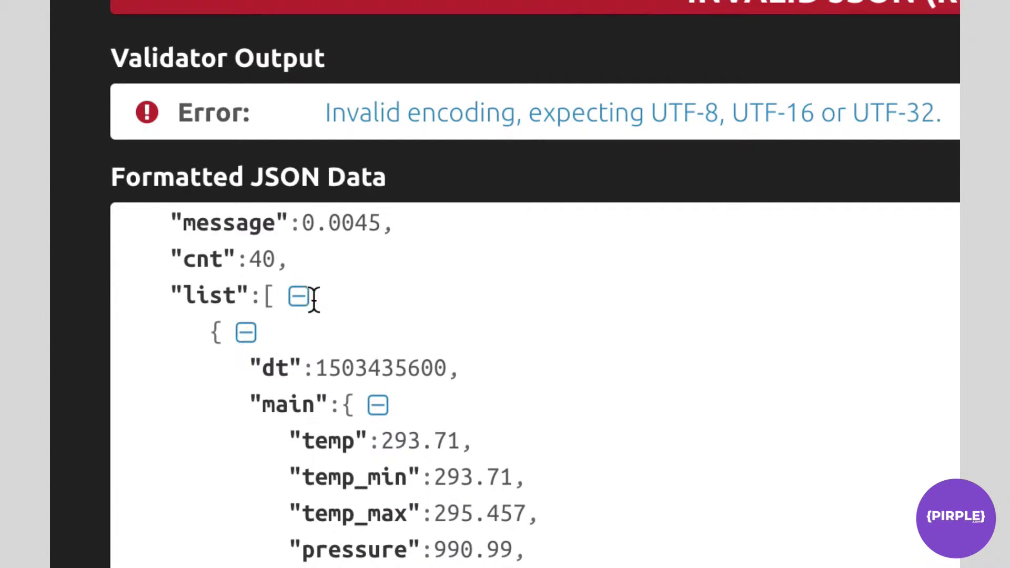
Examine how the root object's opening brace and the list key's array bracket mark the JSON structure
scroll(334, 337, up, 4)
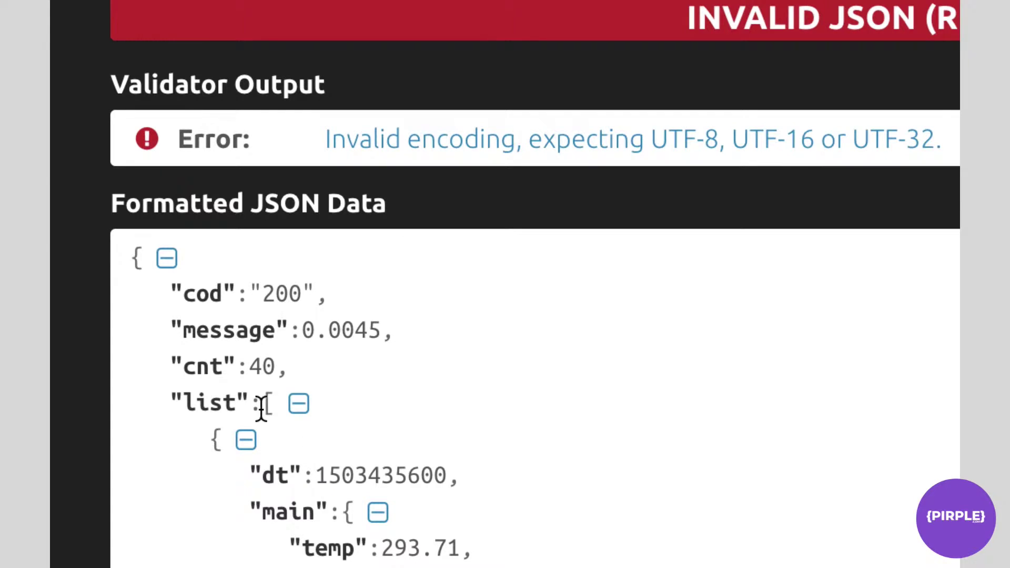
scroll(293, 401, down, 2)
scroll(295, 402, up, 2)
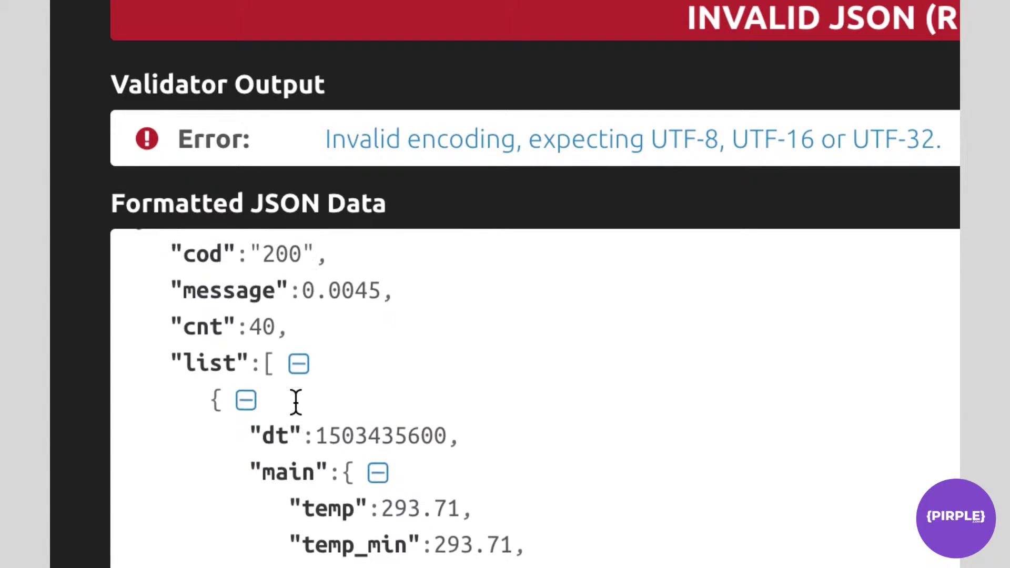
scroll(173, 269, up, 1)
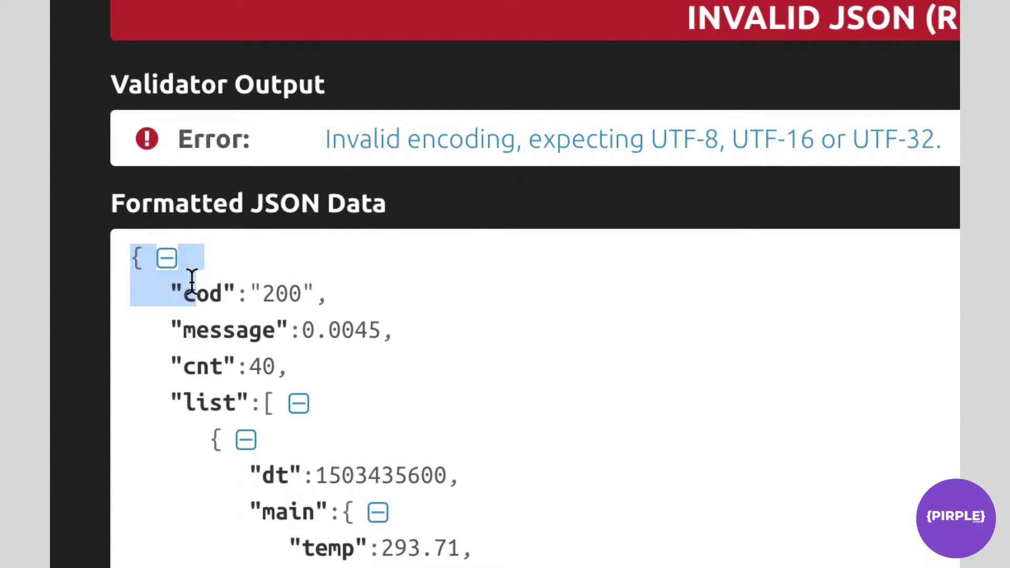
scroll(255, 284, down, 3)
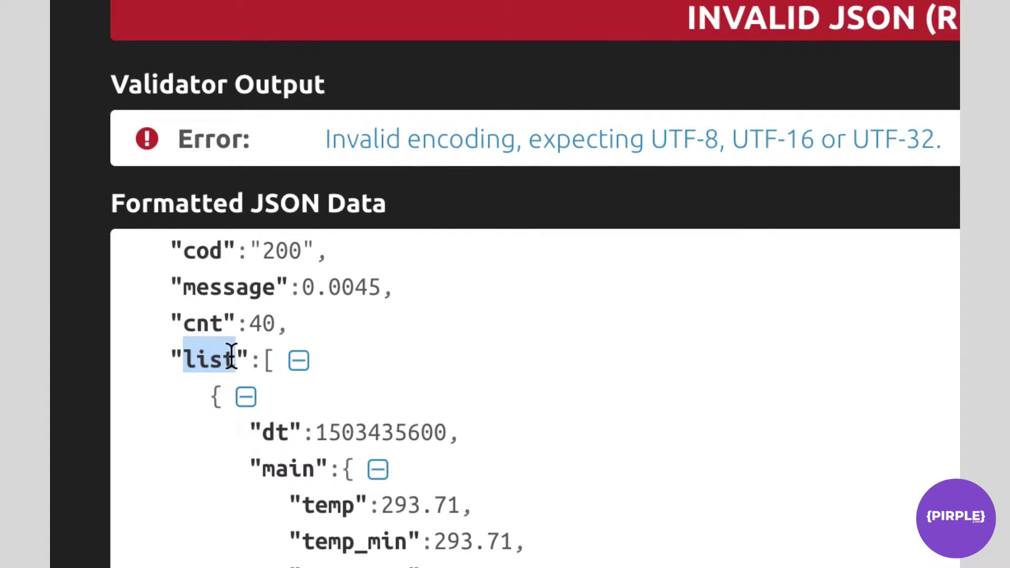
Examine the opening brace of the list array's first object and its nested main object in the formatted JSON
scroll(231, 357, down, 3)
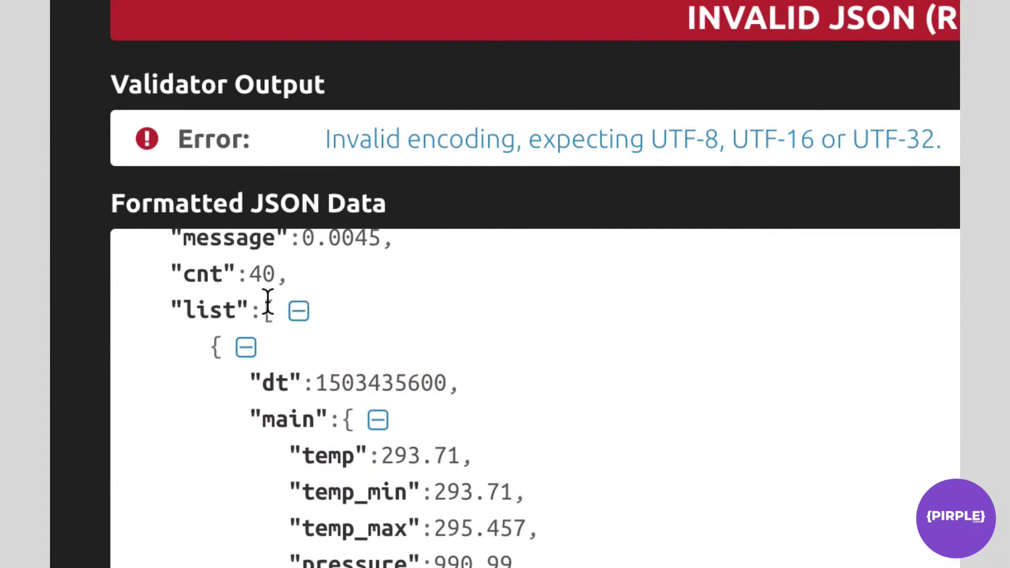
drag(221, 355, 295, 358)
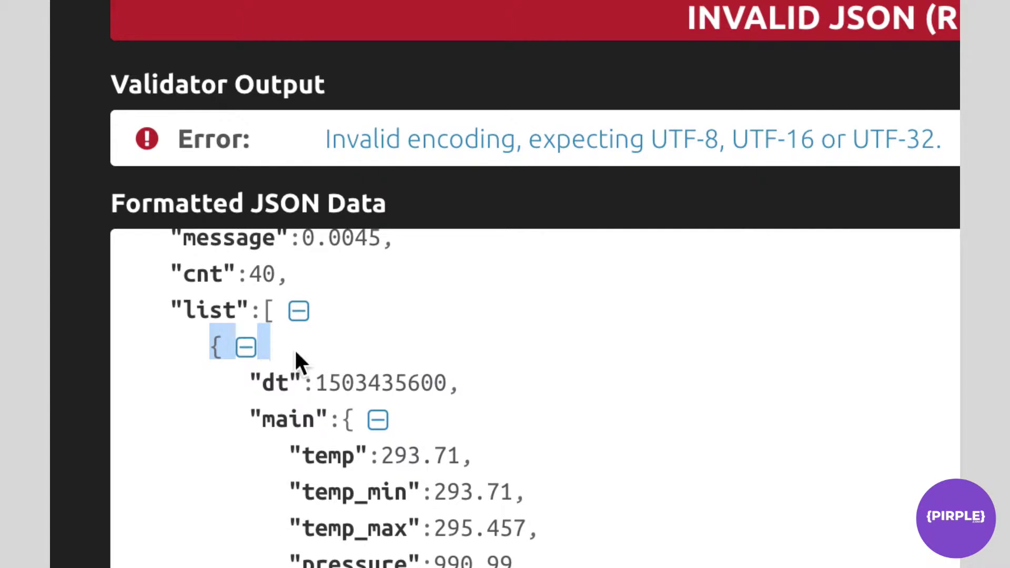
scroll(387, 358, down, 5)
scroll(384, 354, up, 3)
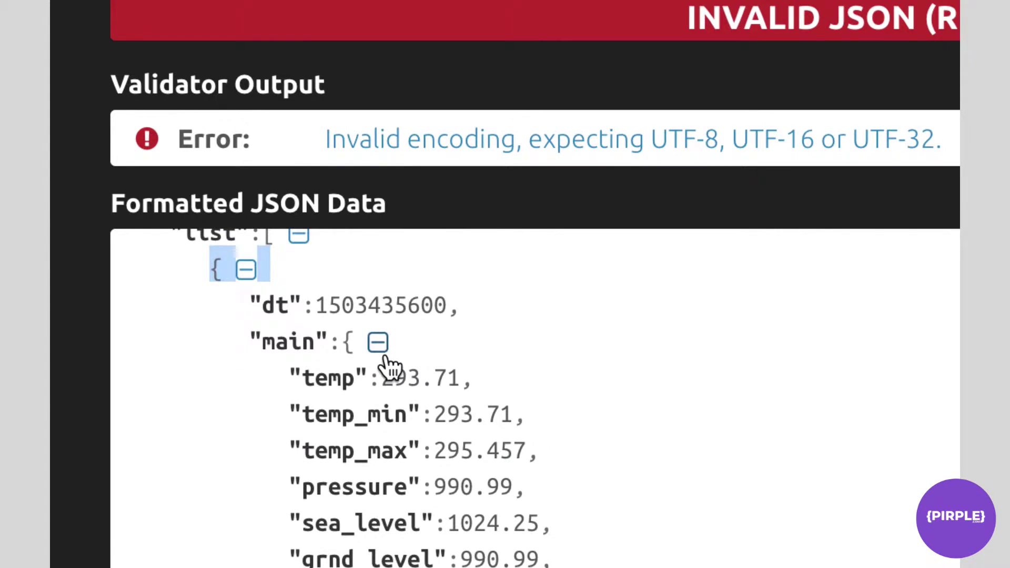
drag(257, 343, 349, 338)
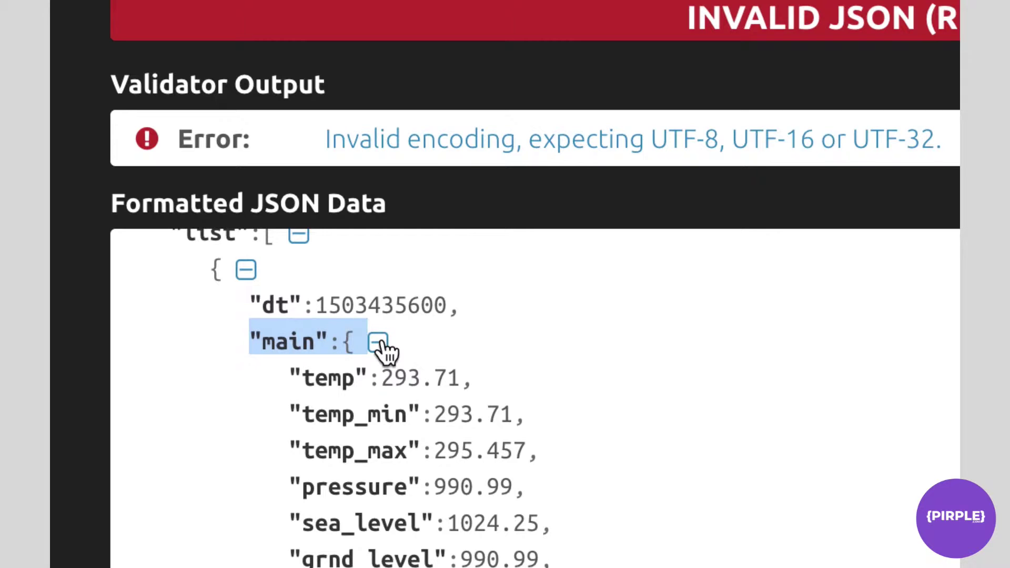
click(461, 344)
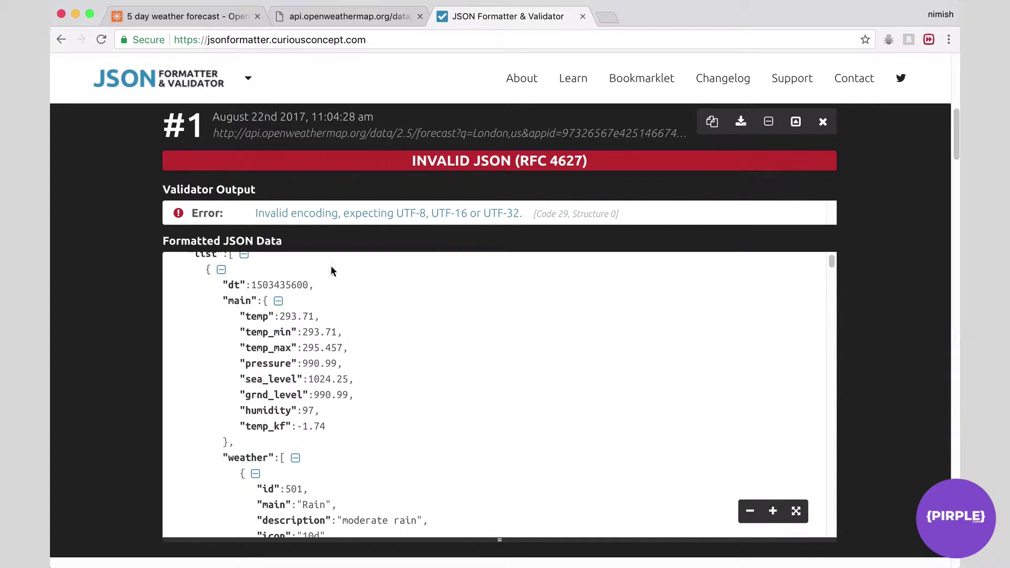
Copy the full London,us forecast request URL from the JSON formatter's input and switch to Xcode
scroll(374, 333, up, 5)
scroll(856, 282, up, 1)
scroll(856, 283, up, 10)
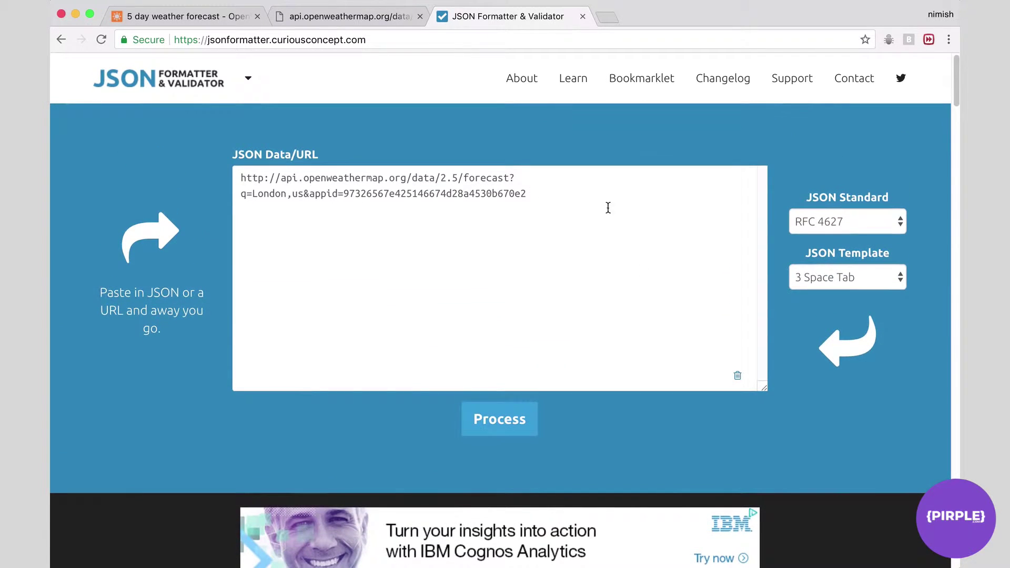
drag(608, 208, 155, 184)
key(super+c)
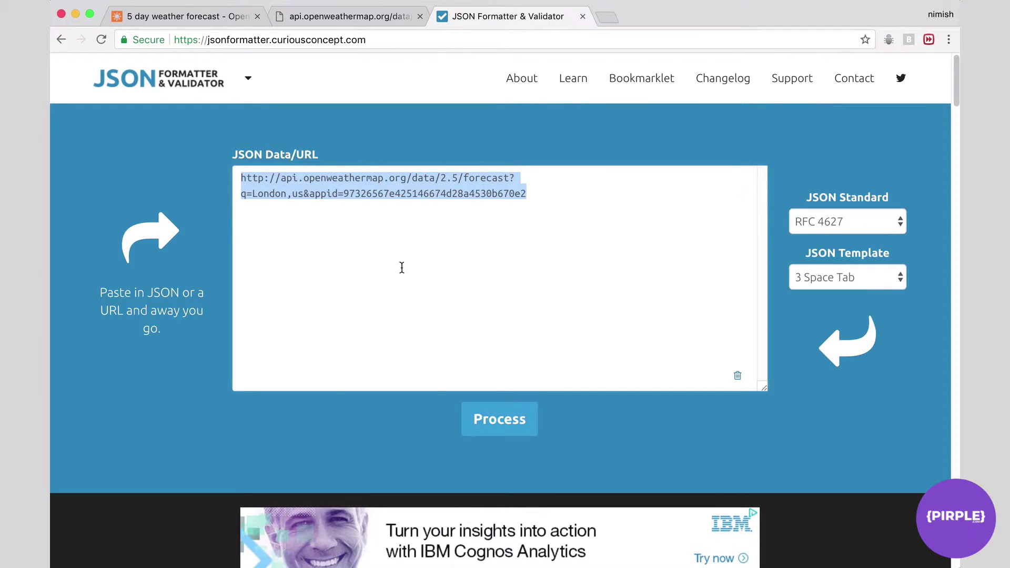
mouse_move(614, 562)
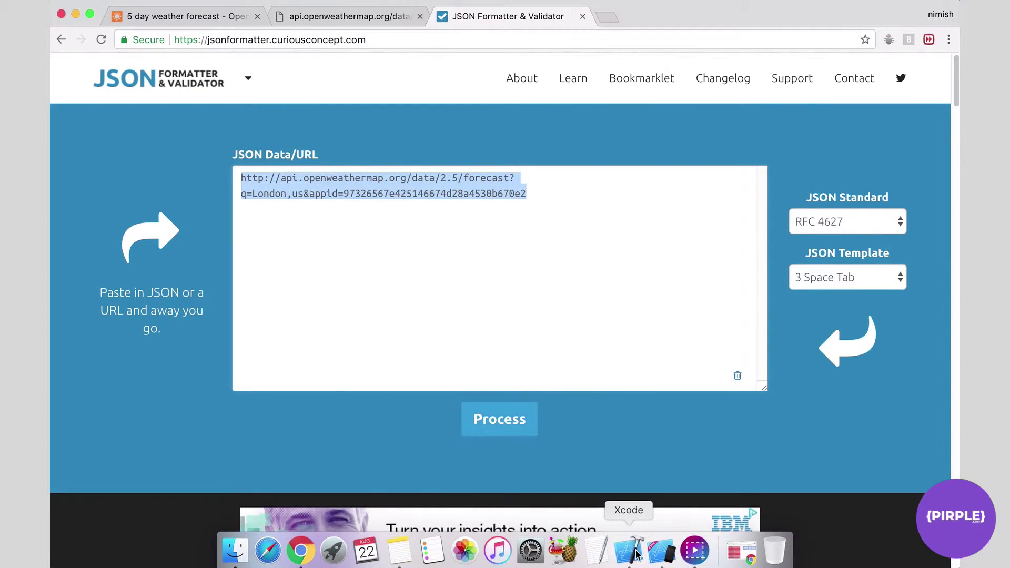
click(629, 550)
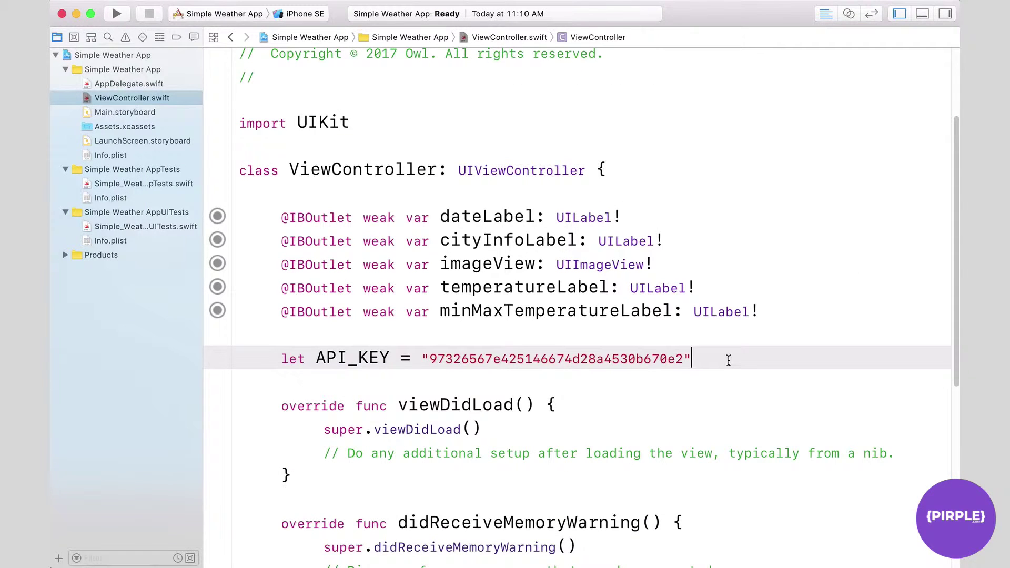
Declare a fullURL string constant below API_KEY in ViewController.swift, pasting the copied forecast request URL with its API key as the value
key(Return)
text(let en)
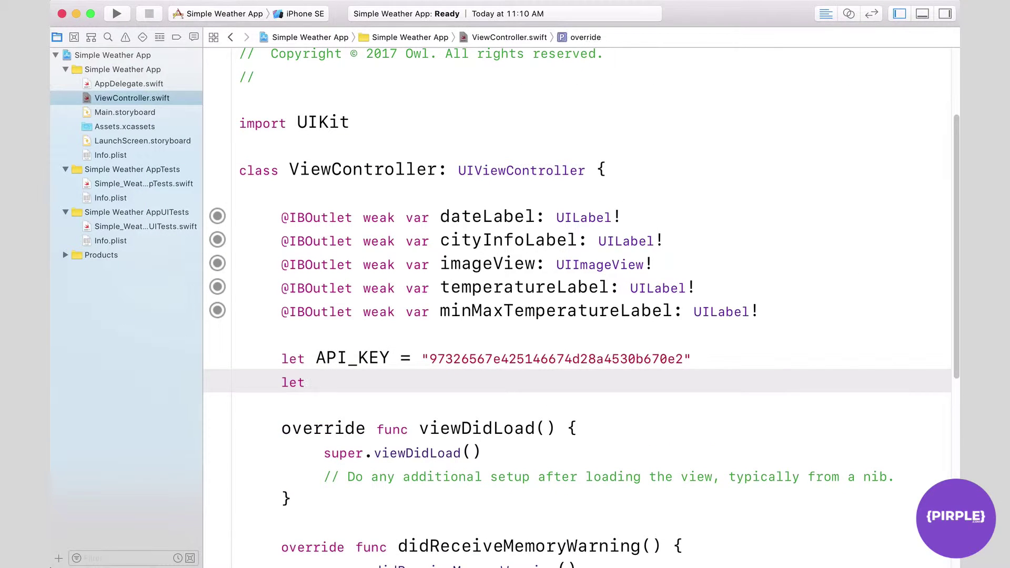
key(BackSpace)
key(BackSpace)
text(fullU)
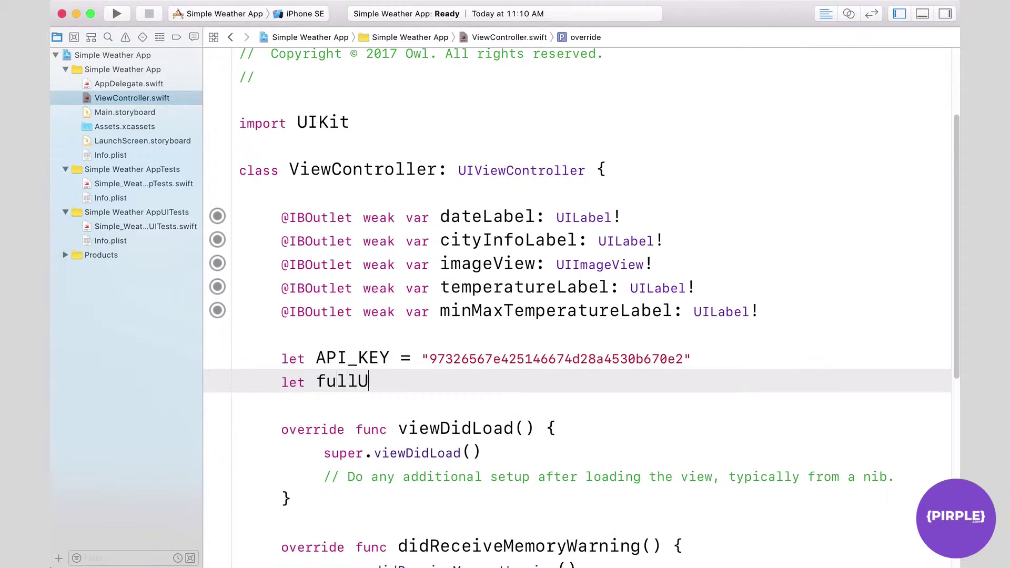
text(RL = ")
key(super+v)
key(Right)
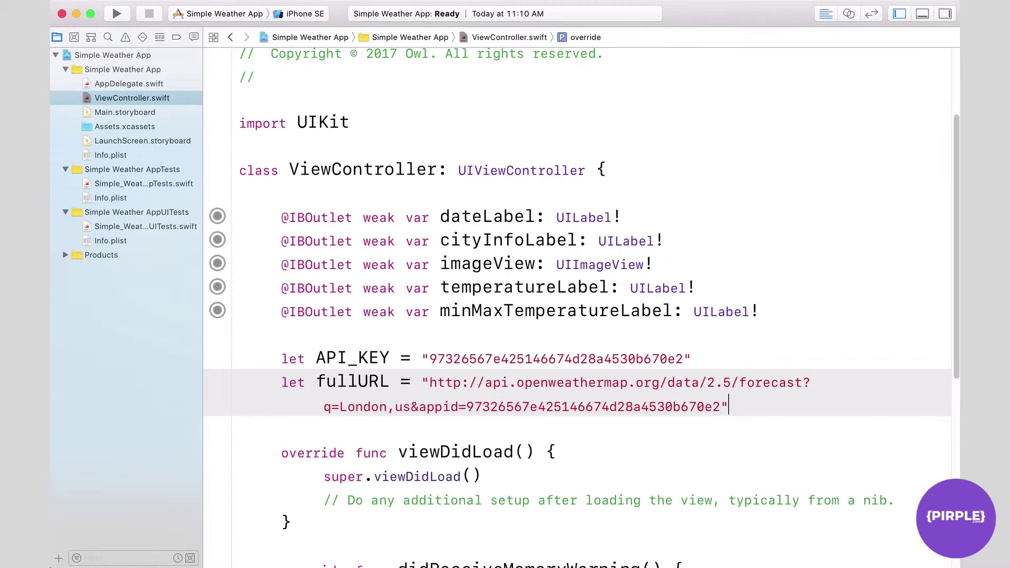
Examine the base forecast address and the London,us city query within the fullURL string
double_click(429, 383)
click(750, 417)
double_click(427, 383)
click(711, 380)
drag(339, 407, 411, 408)
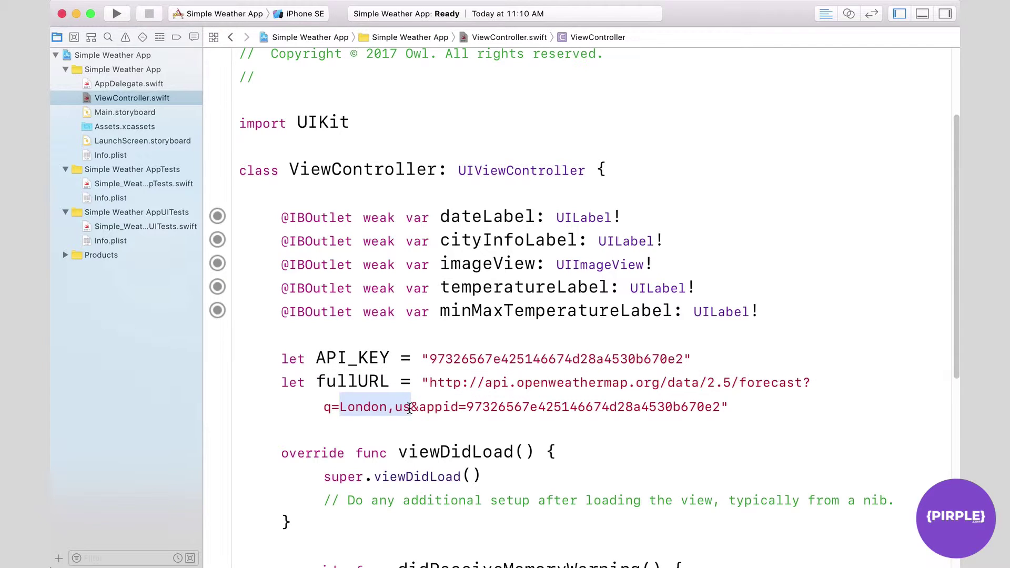
click(392, 405)
drag(339, 406, 411, 408)
click(411, 407)
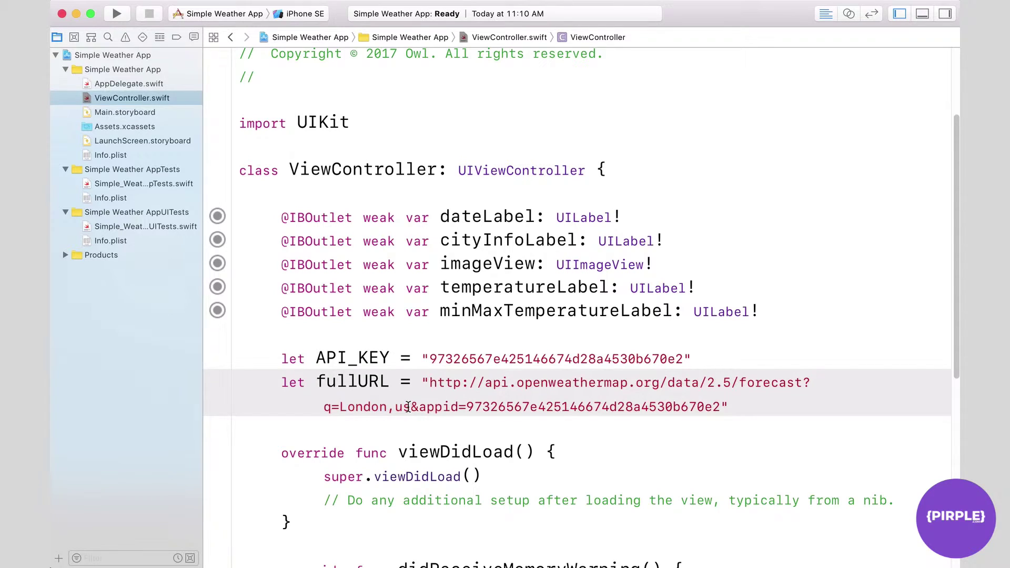
Examine the appid parameter and the API key value at the end of the fullURL string
mouse_move(423, 390)
mouse_down()
mouse_move(653, 389)
mouse_move(324, 394)
mouse_move(453, 402)
mouse_move(421, 396)
mouse_up()
click(377, 395)
click(421, 396)
drag(419, 408, 464, 406)
click(774, 412)
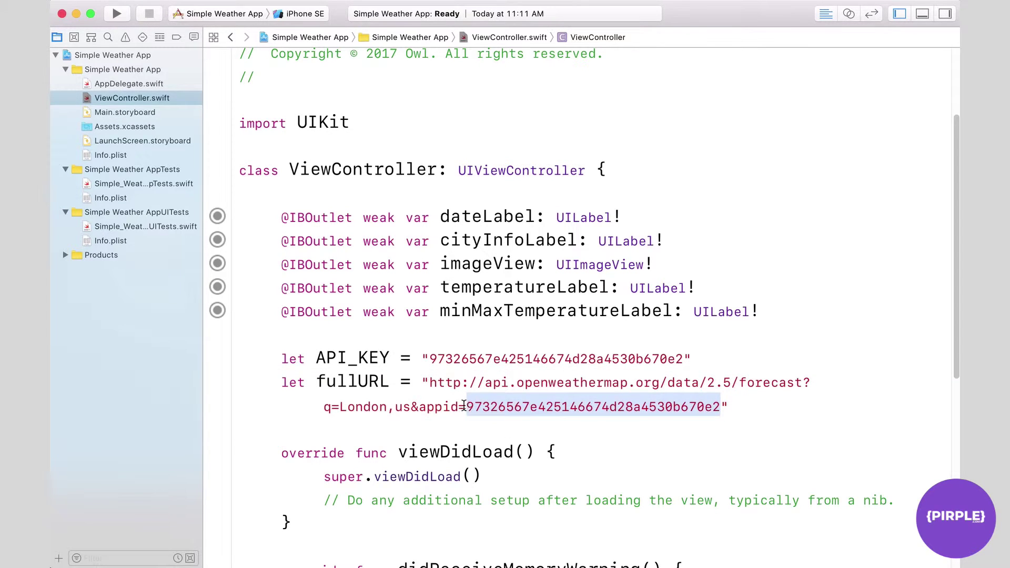
click(543, 388)
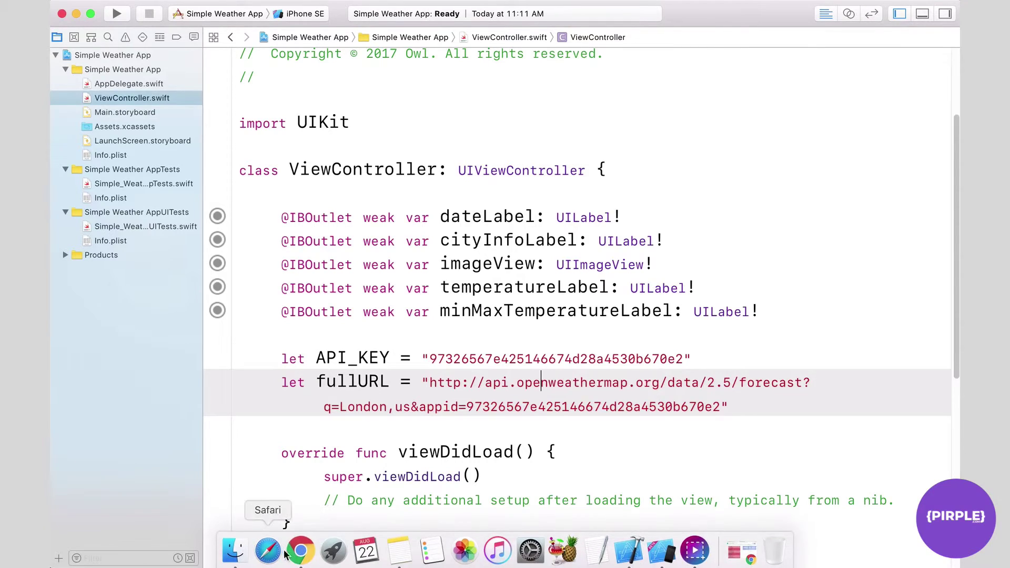
Switch to Chrome and review the raw forecast response and the API call formats in the OpenWeatherMap 5 day forecast documentation
click(301, 551)
click(425, 298)
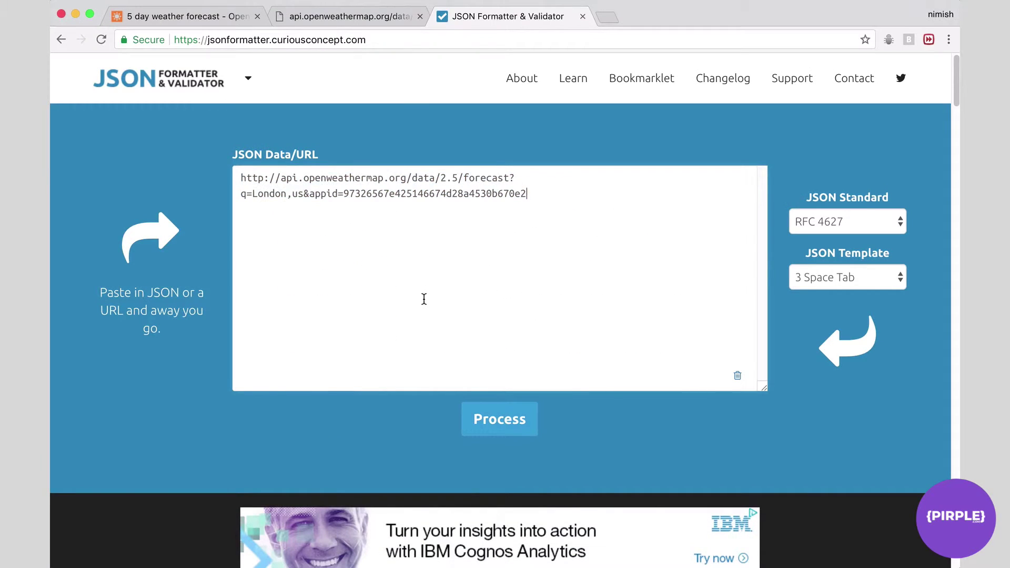
click(321, 20)
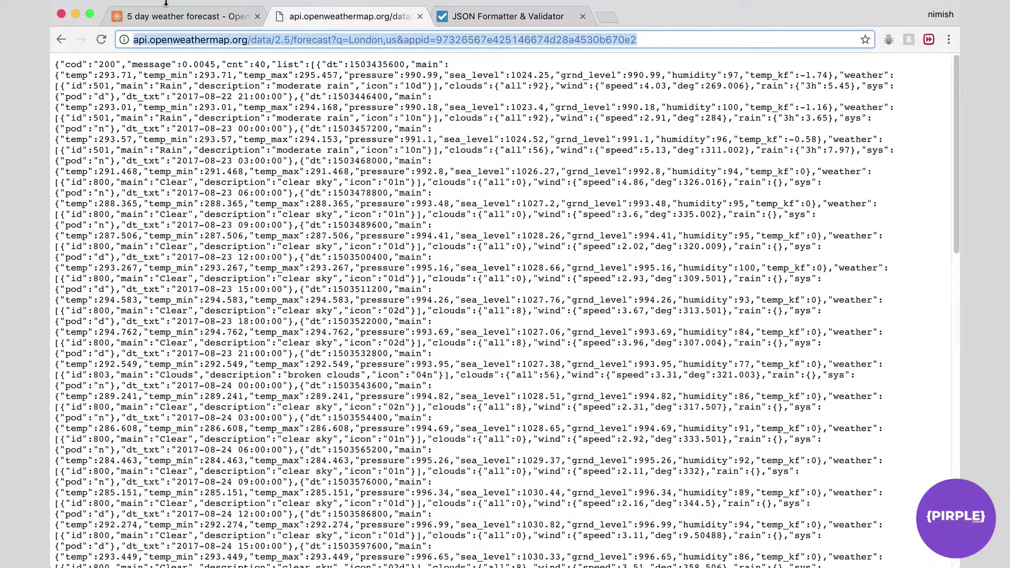
click(173, 18)
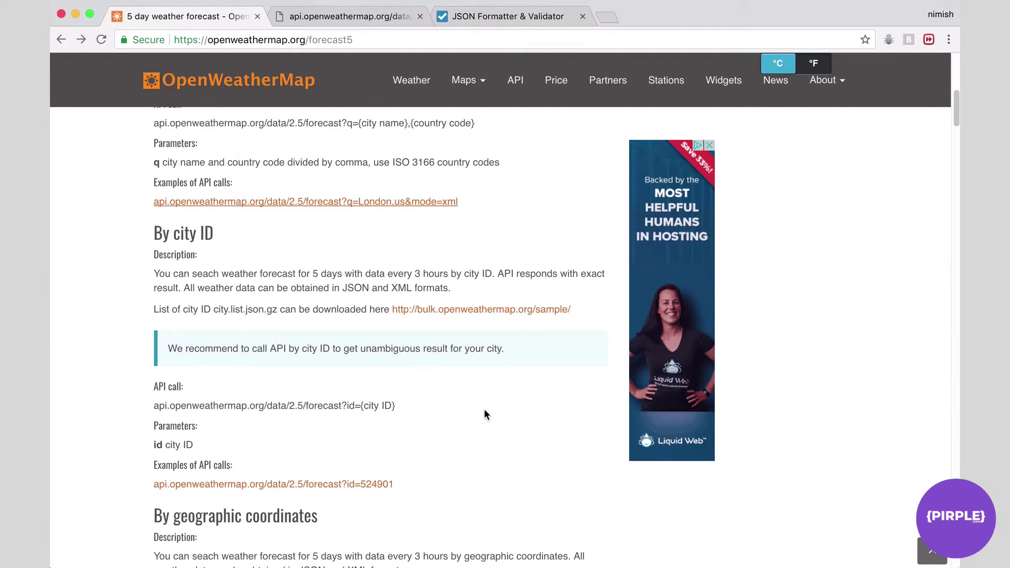
scroll(484, 410, up, 3)
scroll(545, 295, down, 6)
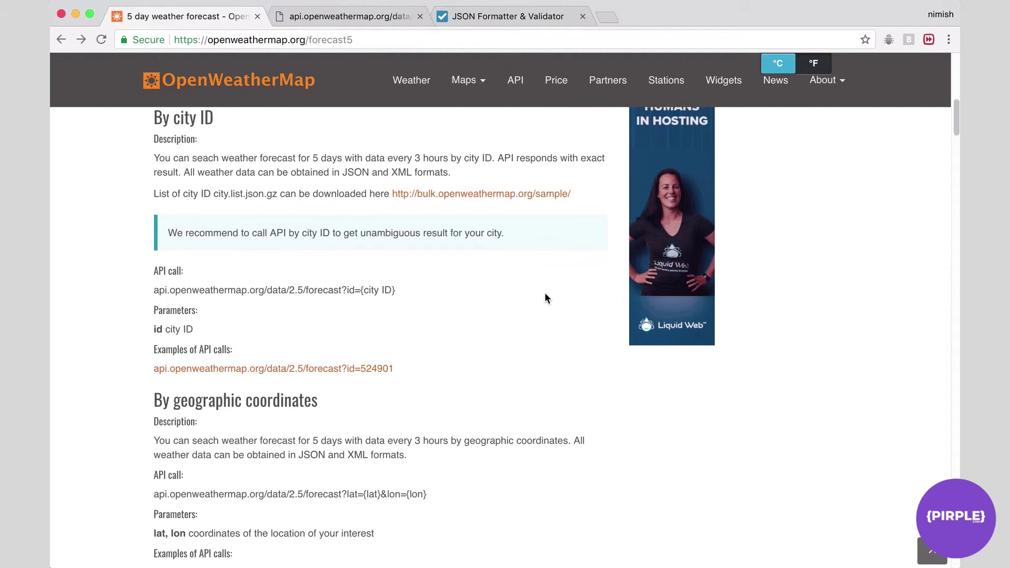
Compare the raw London,us response with the formatted JSON and highlight the request URL that returned it
click(323, 20)
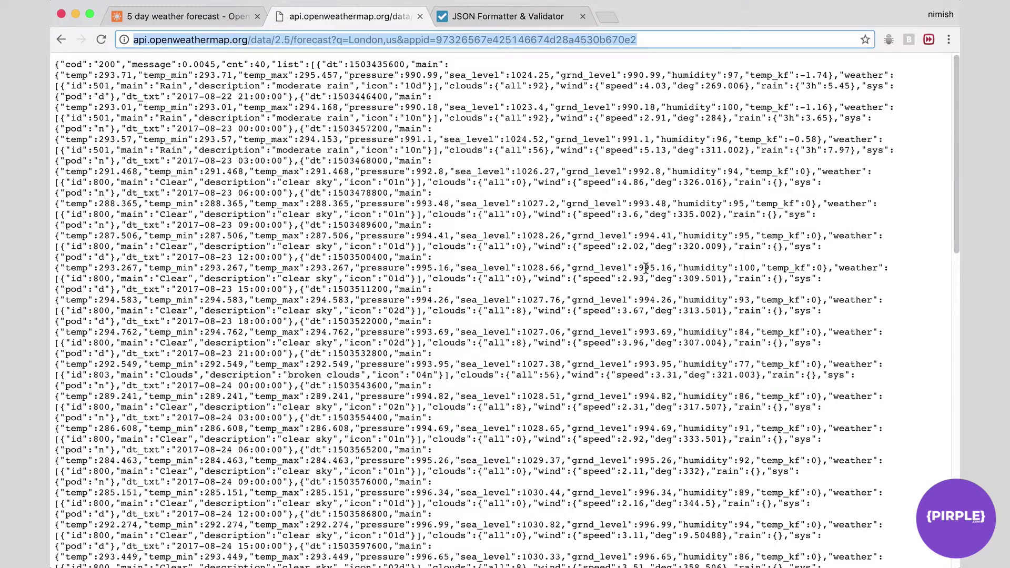
click(471, 16)
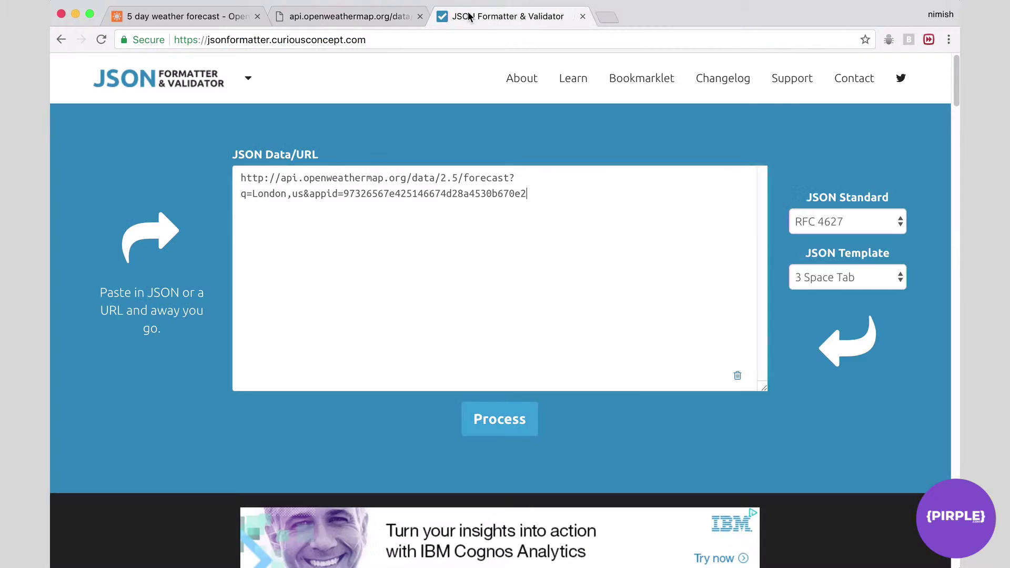
scroll(518, 310, down, 10)
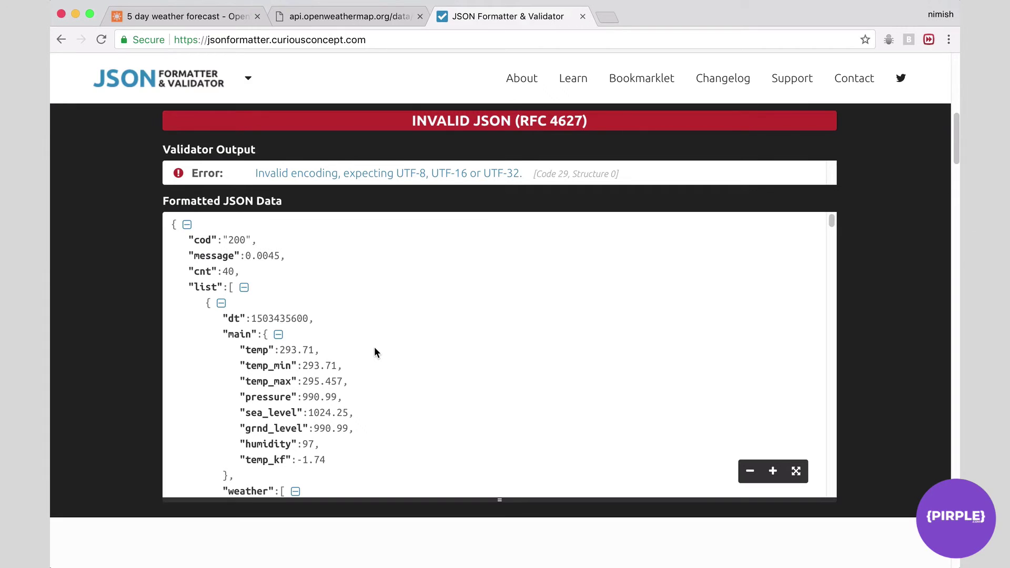
click(315, 15)
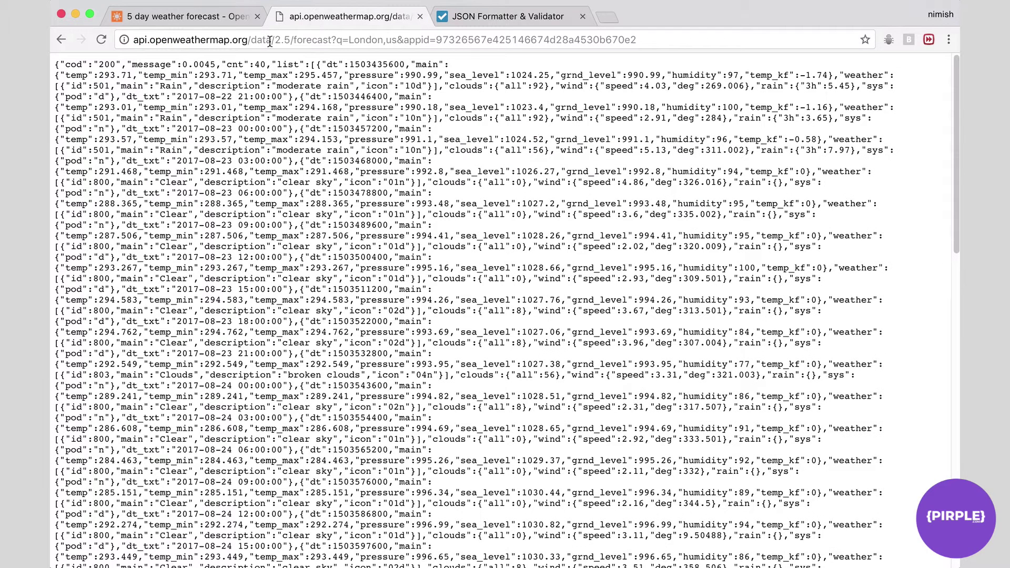
drag(159, 33, 622, 29)
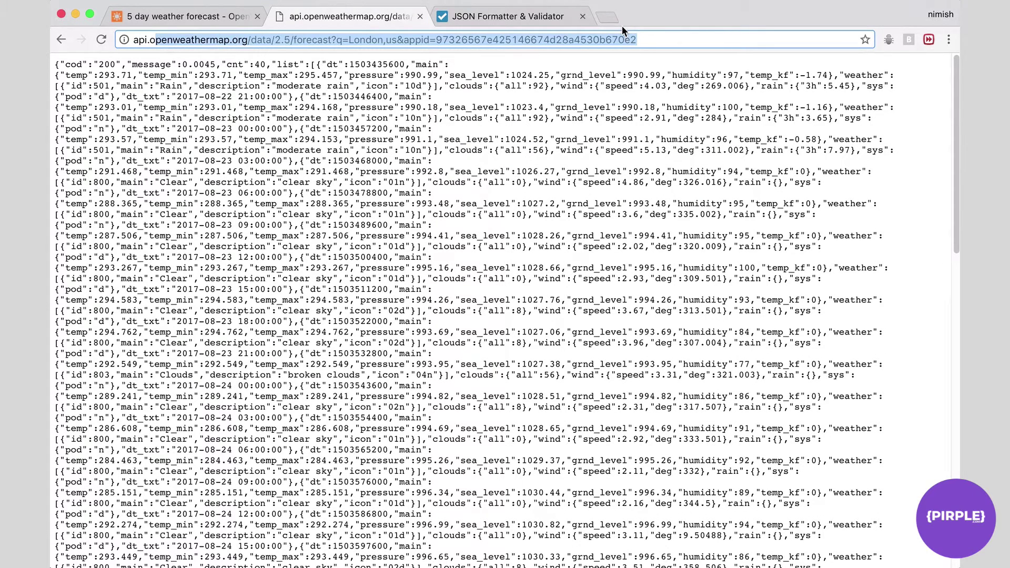